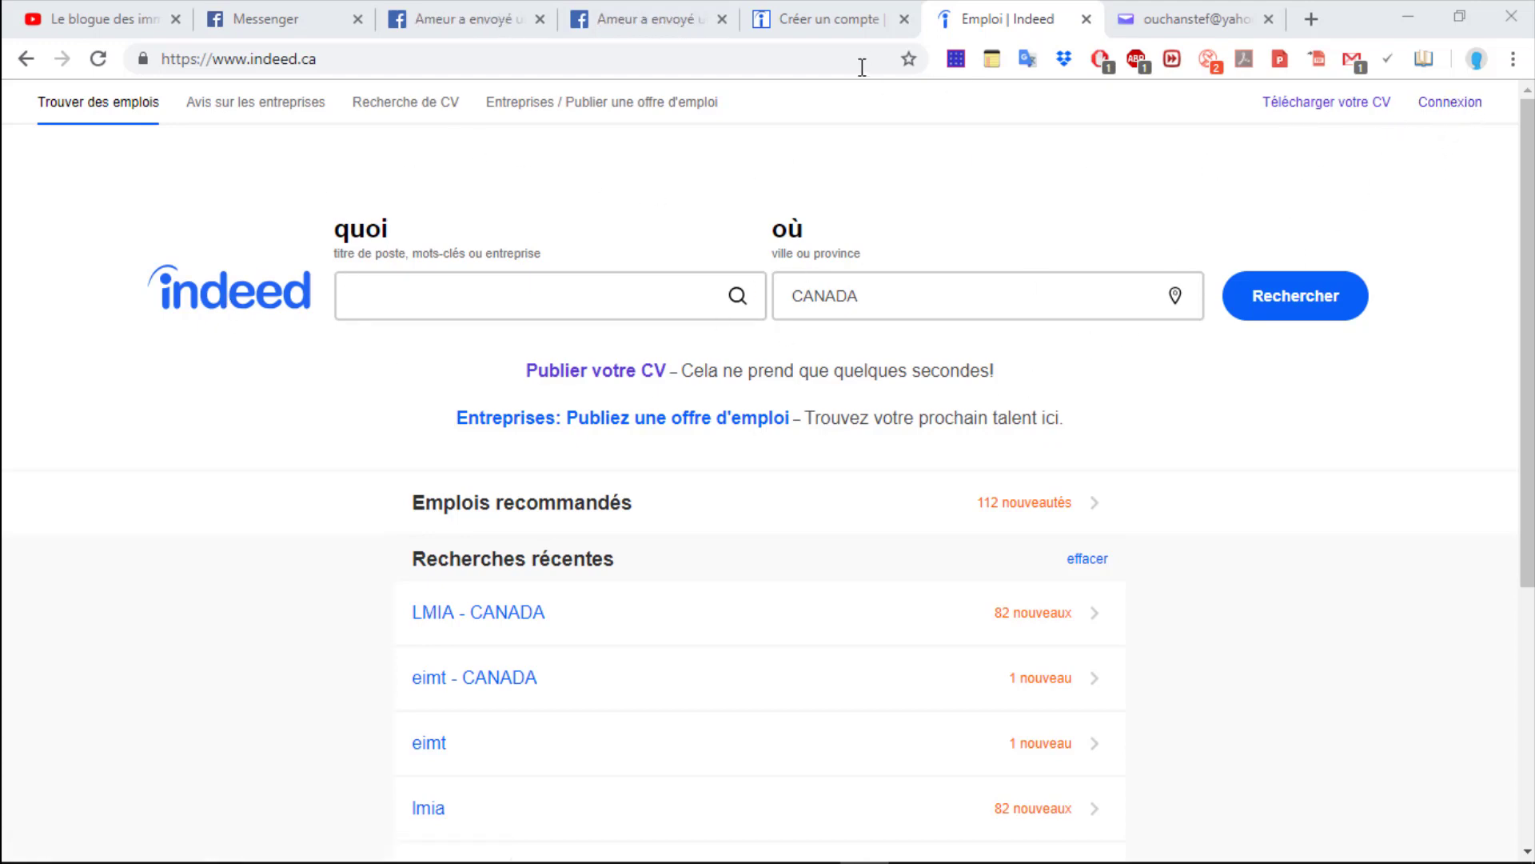
Register a free Indeed account from the 'Créer un compte' form, landing signed in on Indeed Canada
click(827, 21)
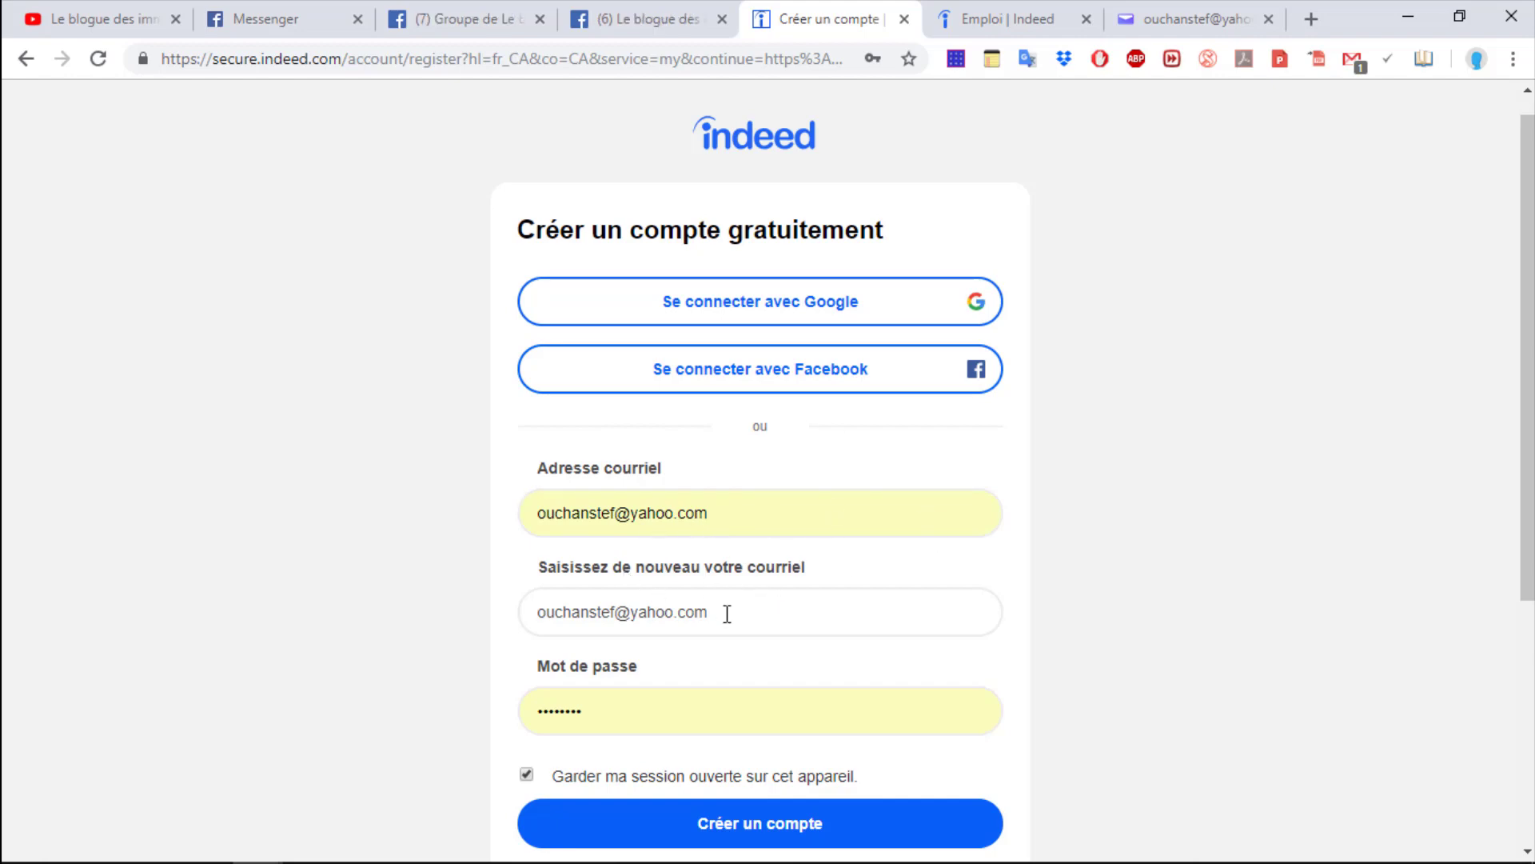
click(750, 826)
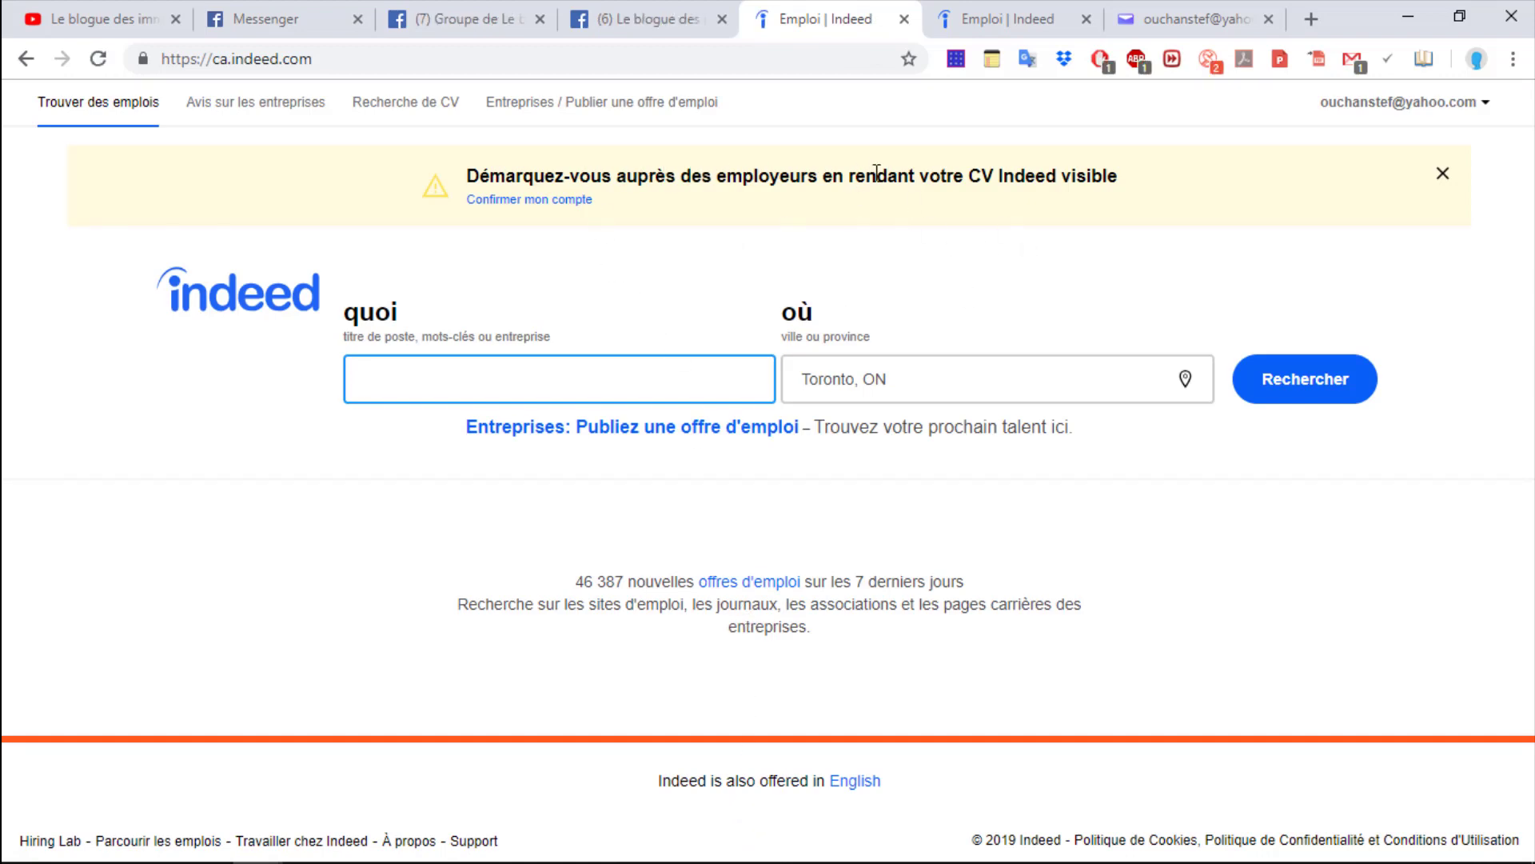
Confirm the Indeed account through the Yahoo Mail verification email and return to Indeed
click(1442, 175)
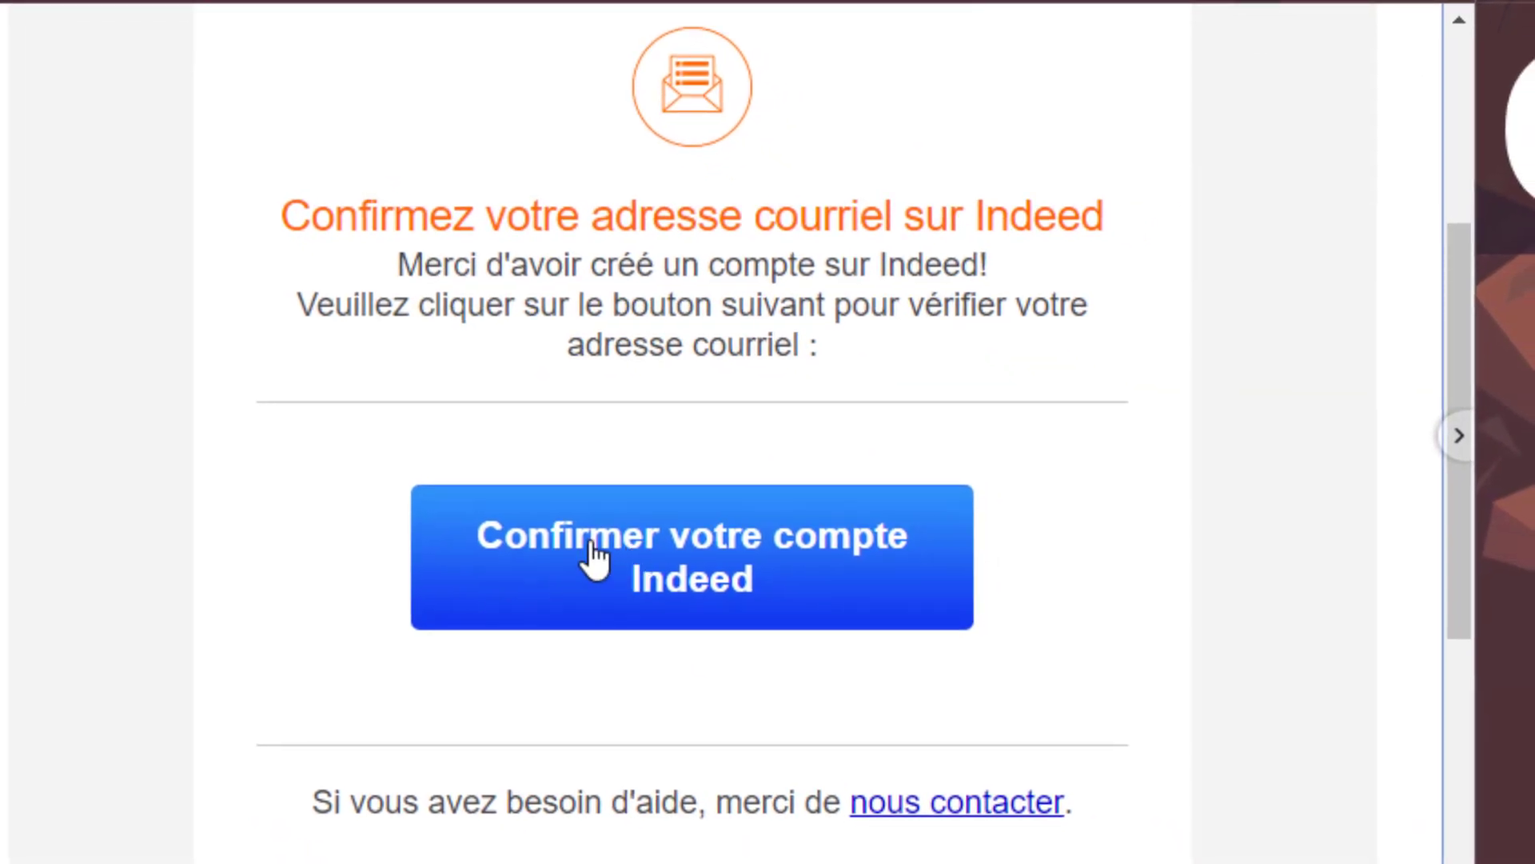
click(658, 566)
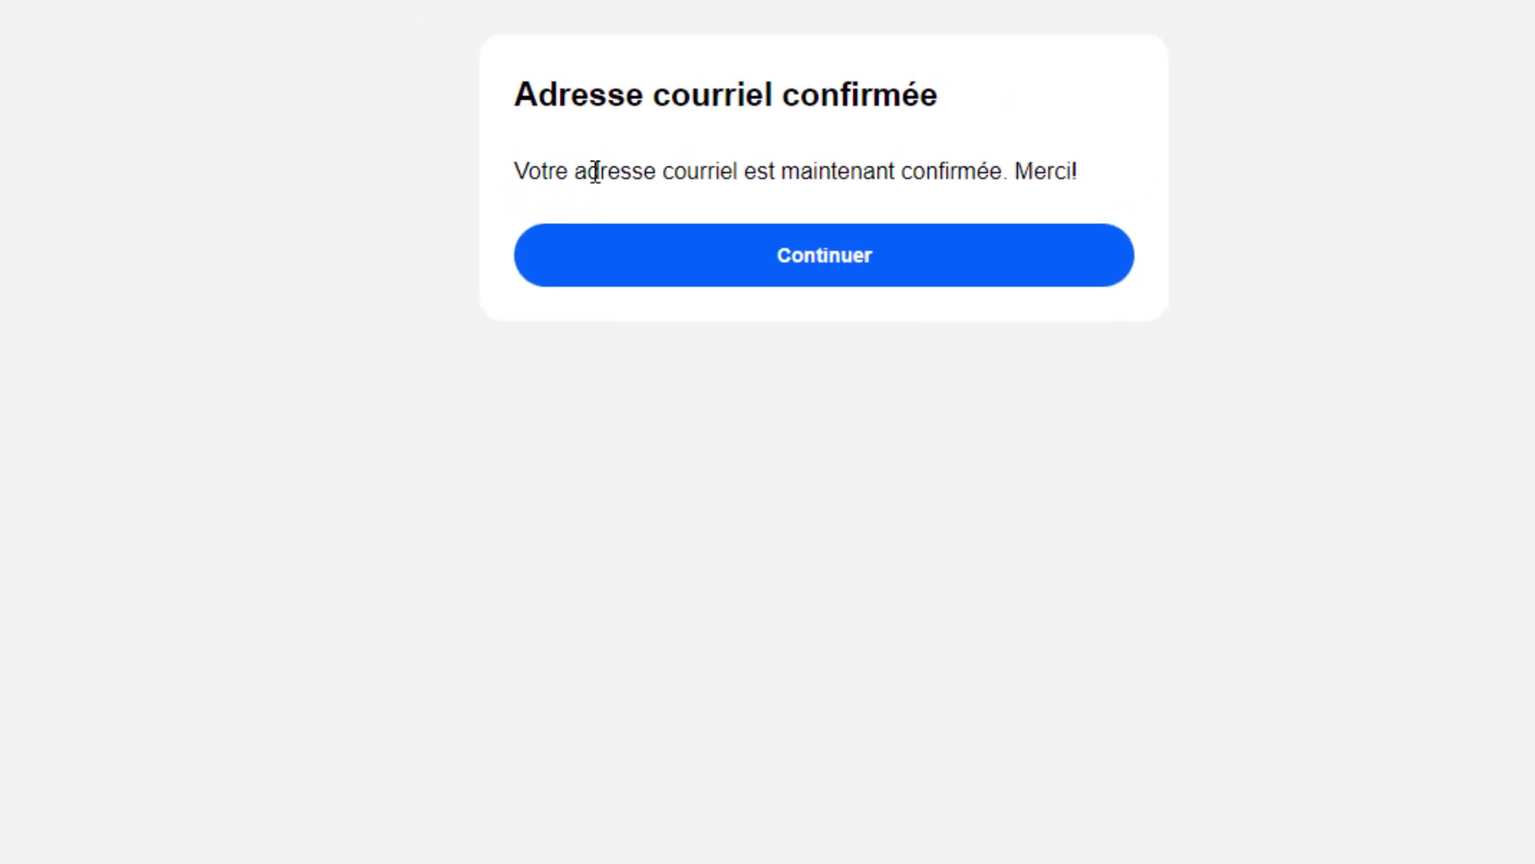
click(852, 266)
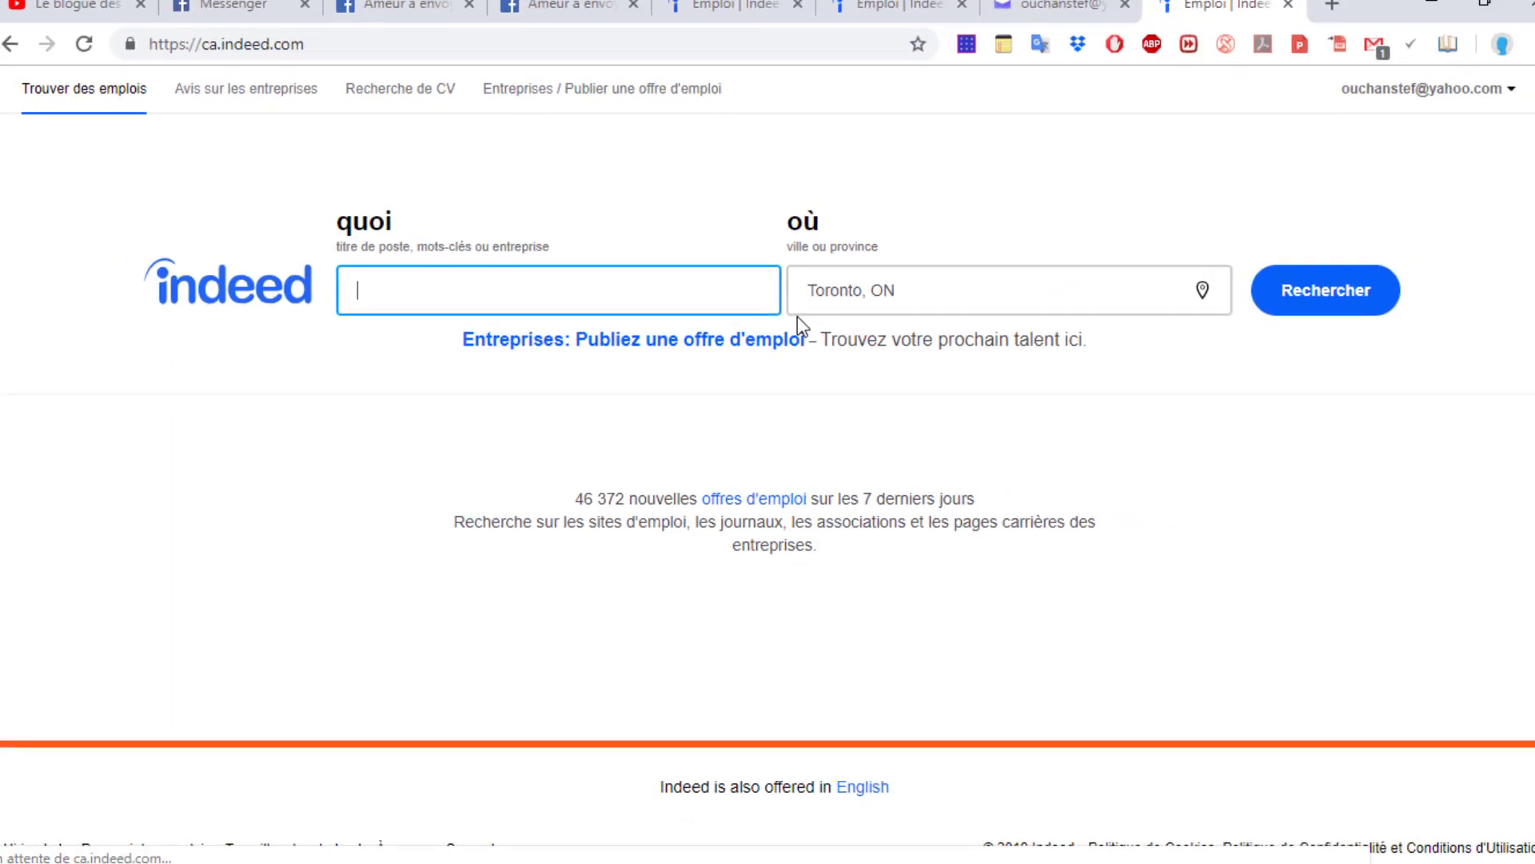
click(1451, 108)
Start a new CV and fill in the first name, last name and city Toronto, ON
click(1318, 151)
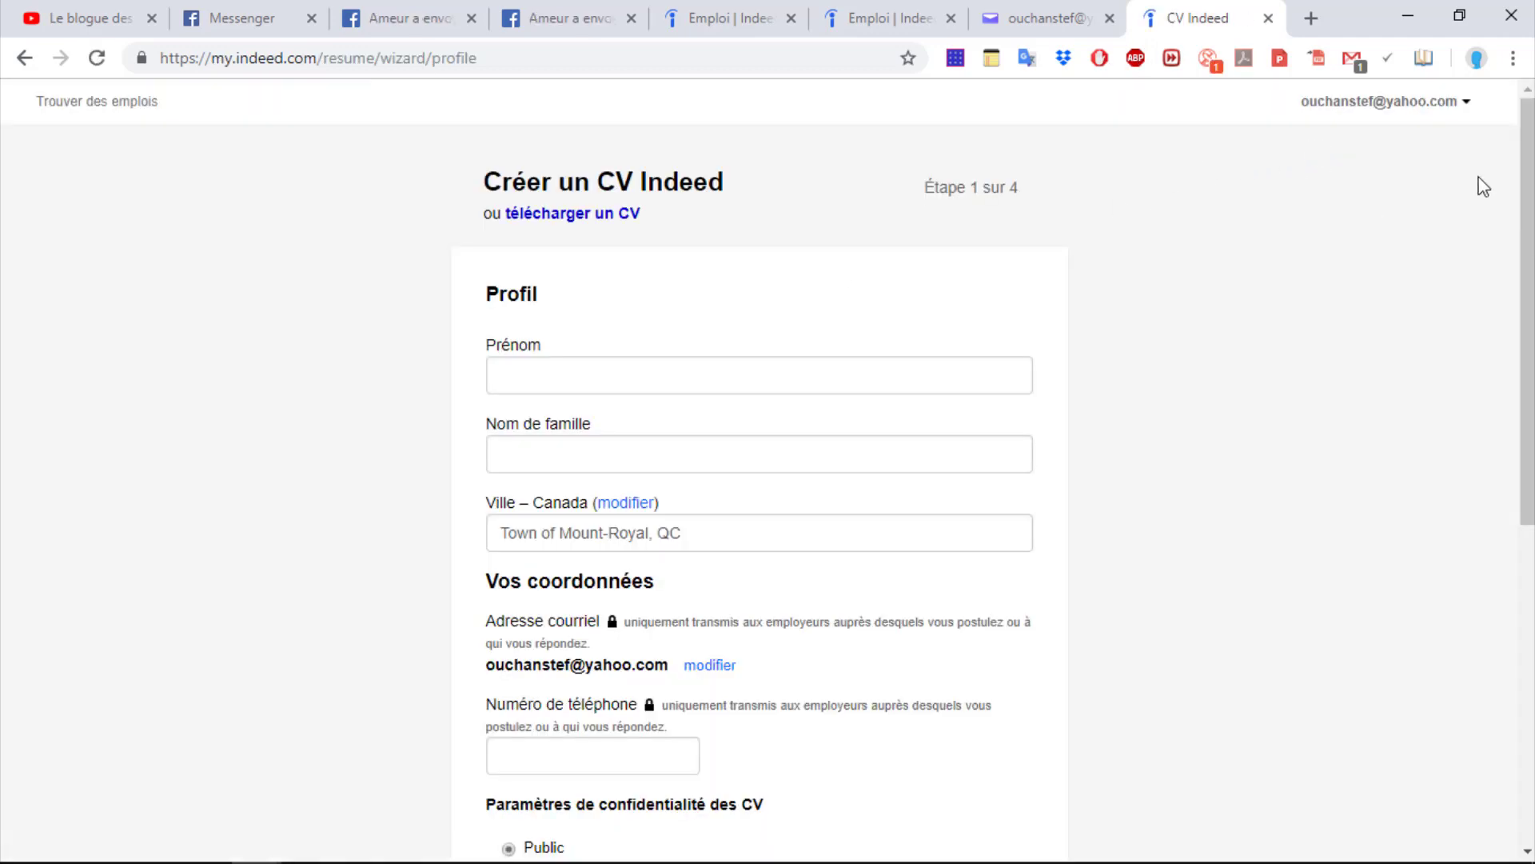
drag(1526, 185, 1503, 223)
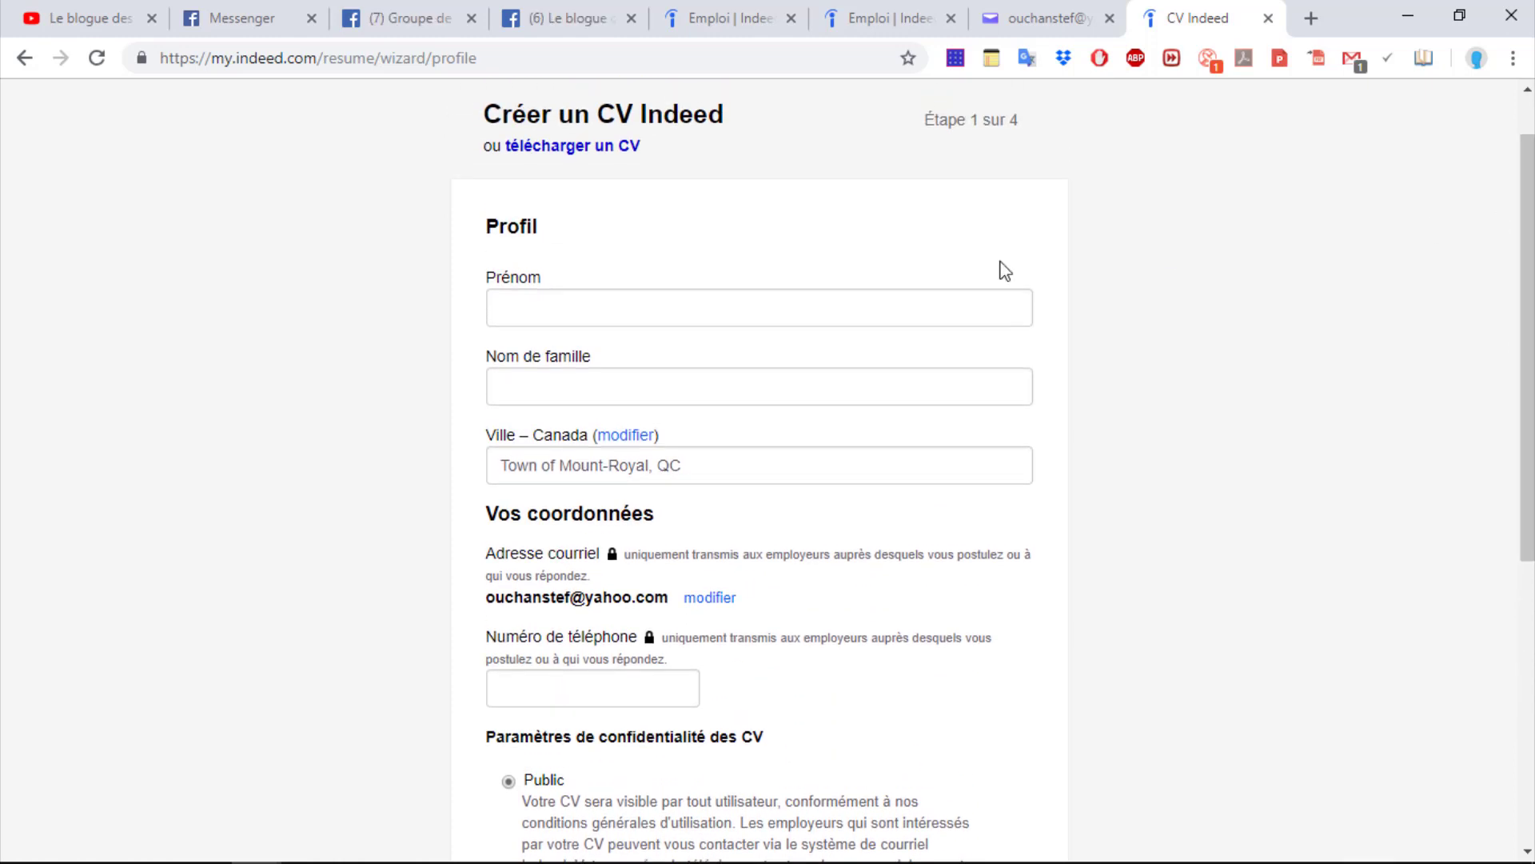
click(551, 302)
click(548, 352)
click(555, 384)
click(552, 429)
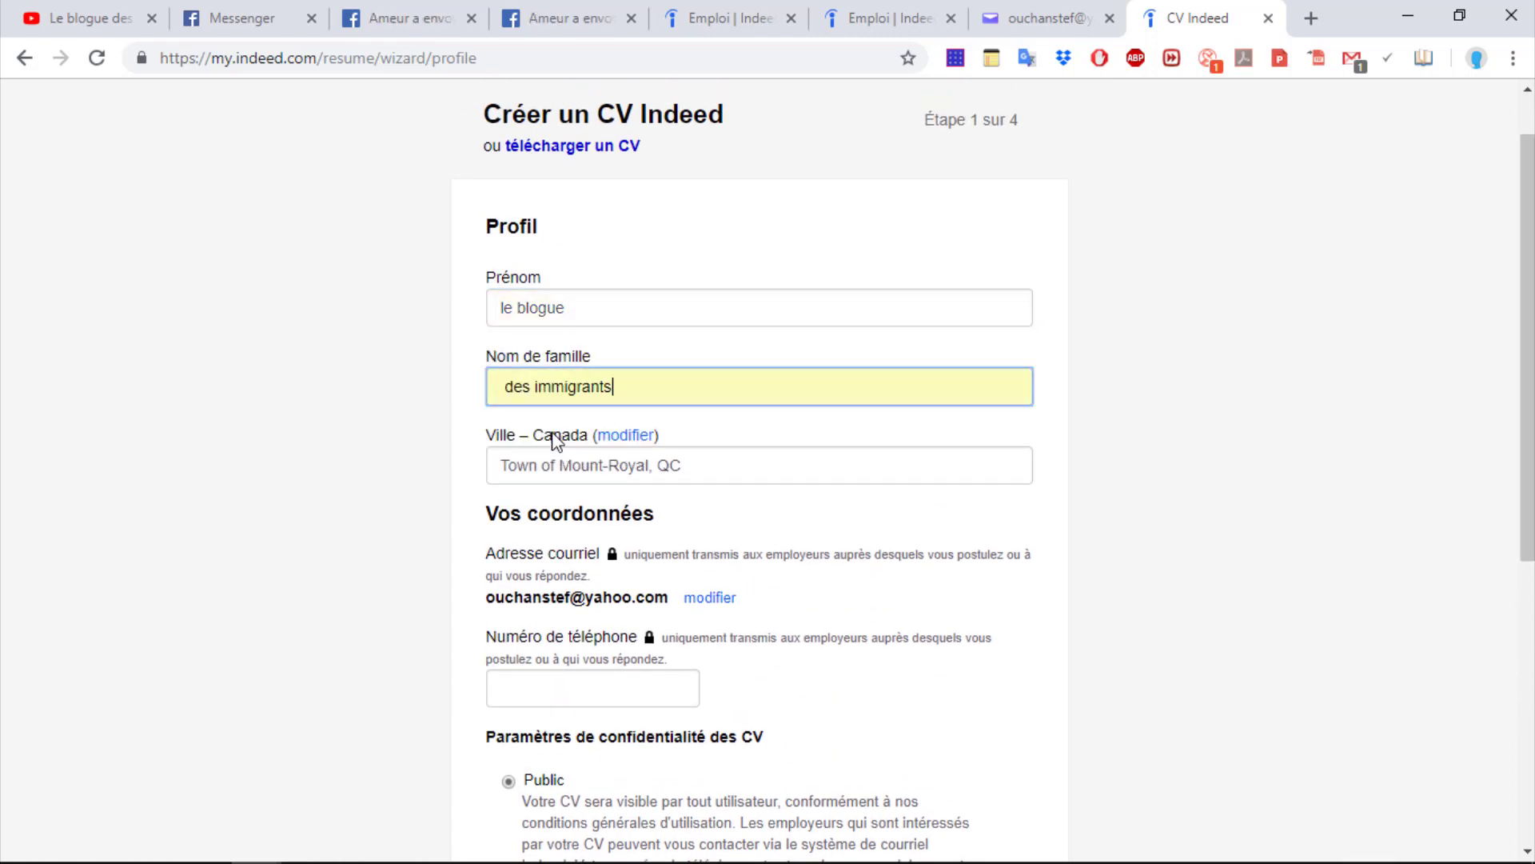
click(690, 464)
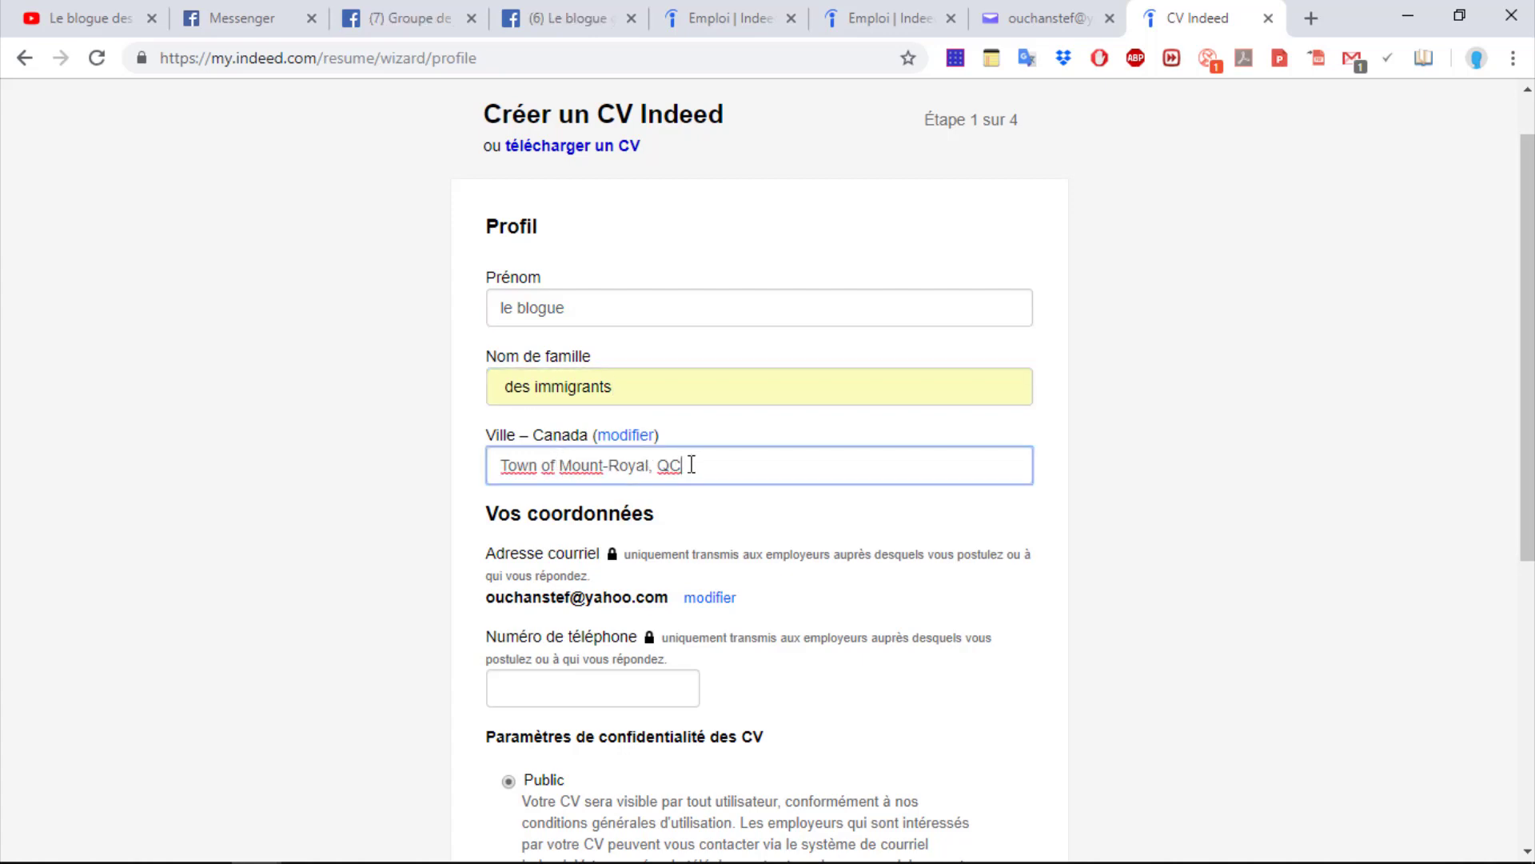
key(BackSpace)
key(BackSpace)
key(BackSpace)
key(BackSpace)
key(BackSpace)
key(BackSpace)
key(BackSpace)
key(BackSpace)
key(BackSpace)
key(BackSpace)
key(BackSpace)
key(BackSpace)
key(BackSpace)
key(BackSpace)
key(BackSpace)
key(BackSpace)
key(BackSpace)
key(BackSpace)
key(BackSpace)
key(BackSpace)
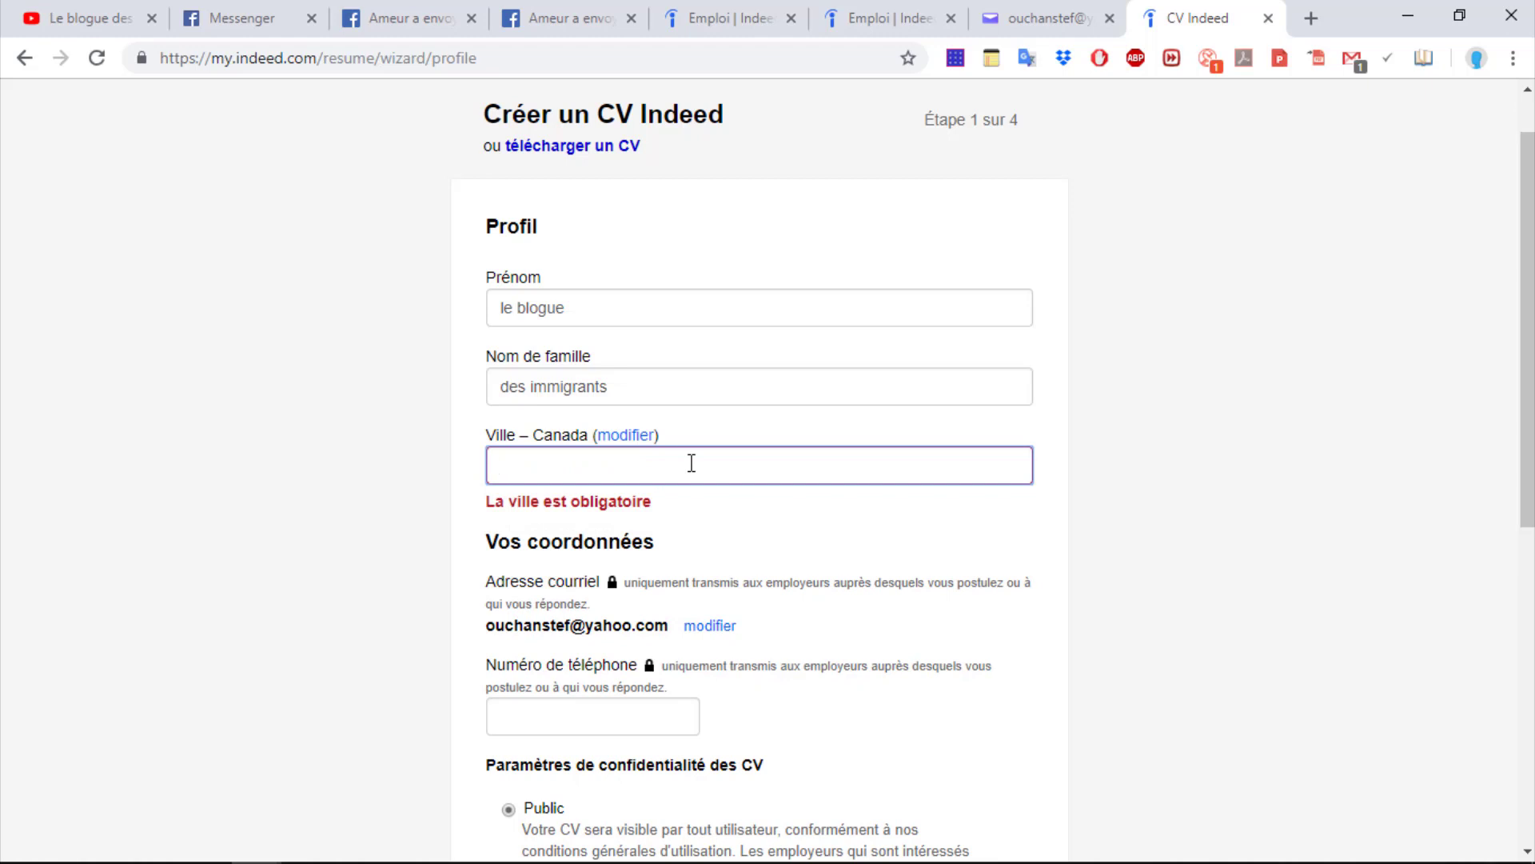
text(t)
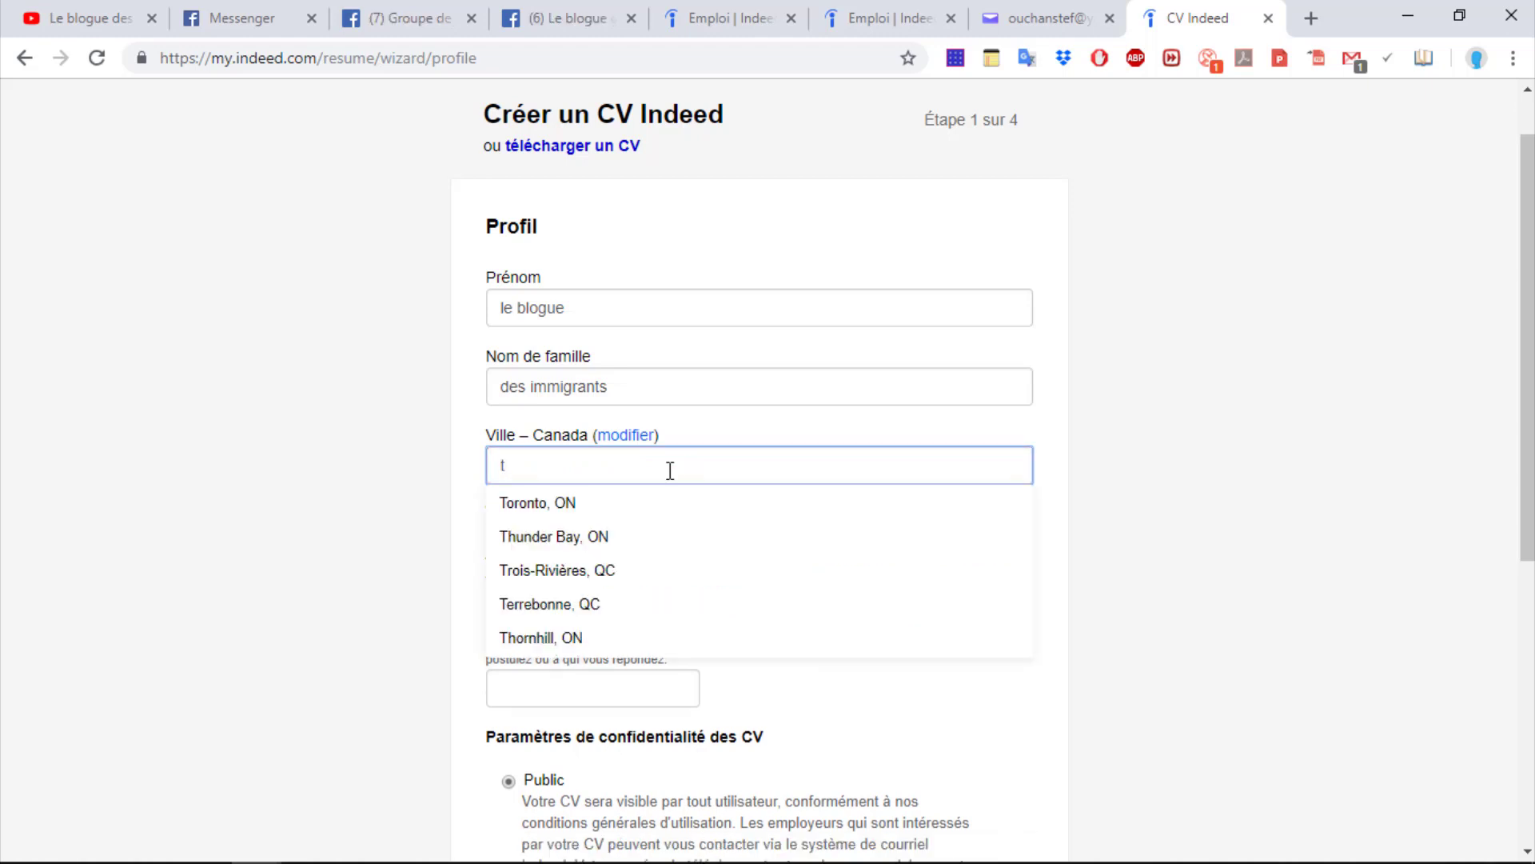
click(566, 503)
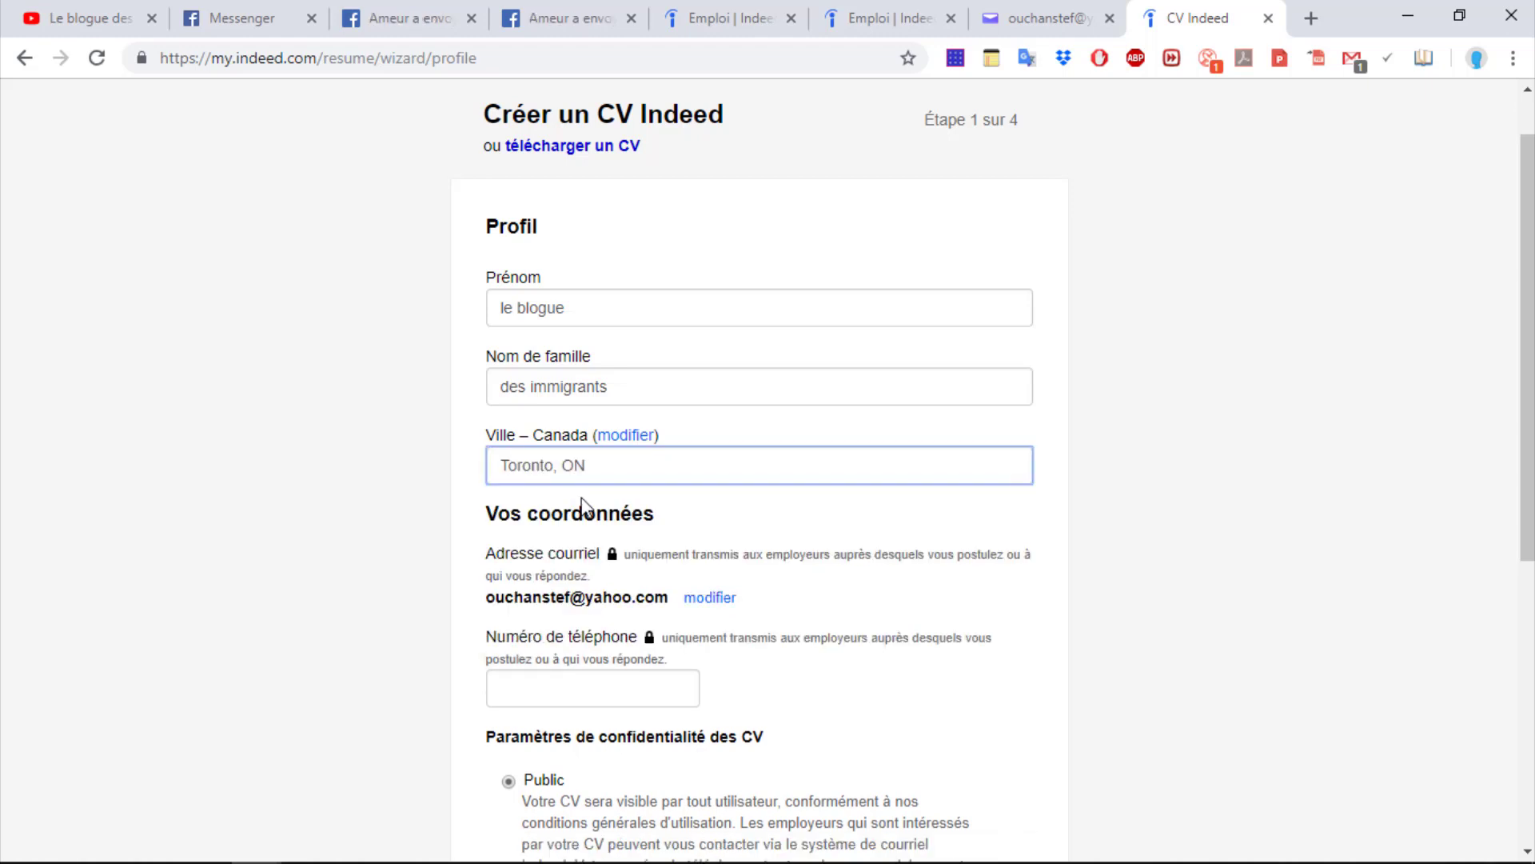
Enter the phone number, correct the rejected number, and submit the profile step
click(518, 697)
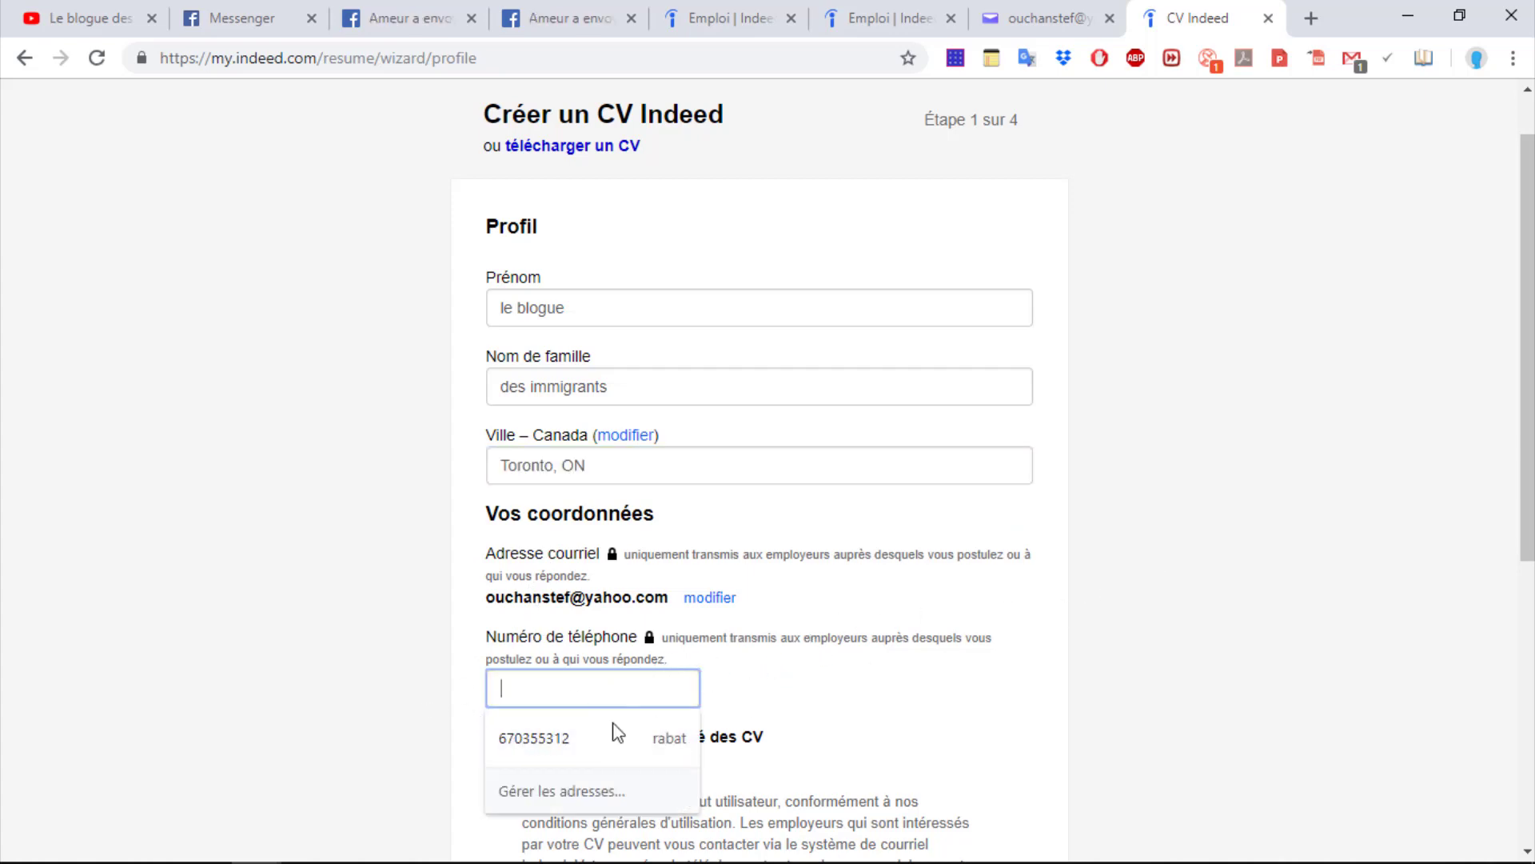
click(548, 736)
scroll(1523, 491, down, 2)
scroll(1523, 492, down, 3)
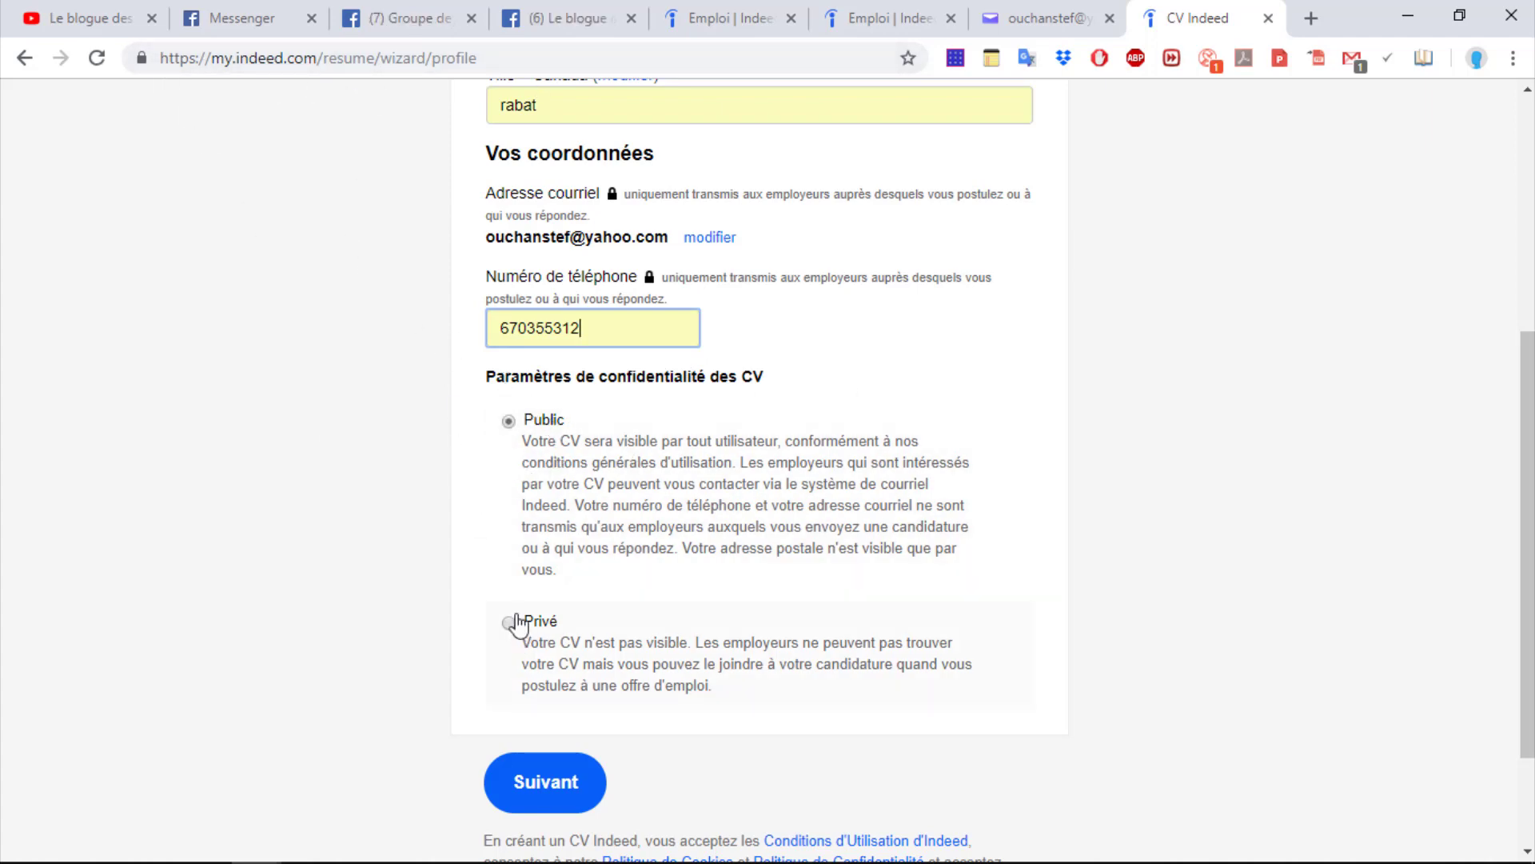
click(552, 777)
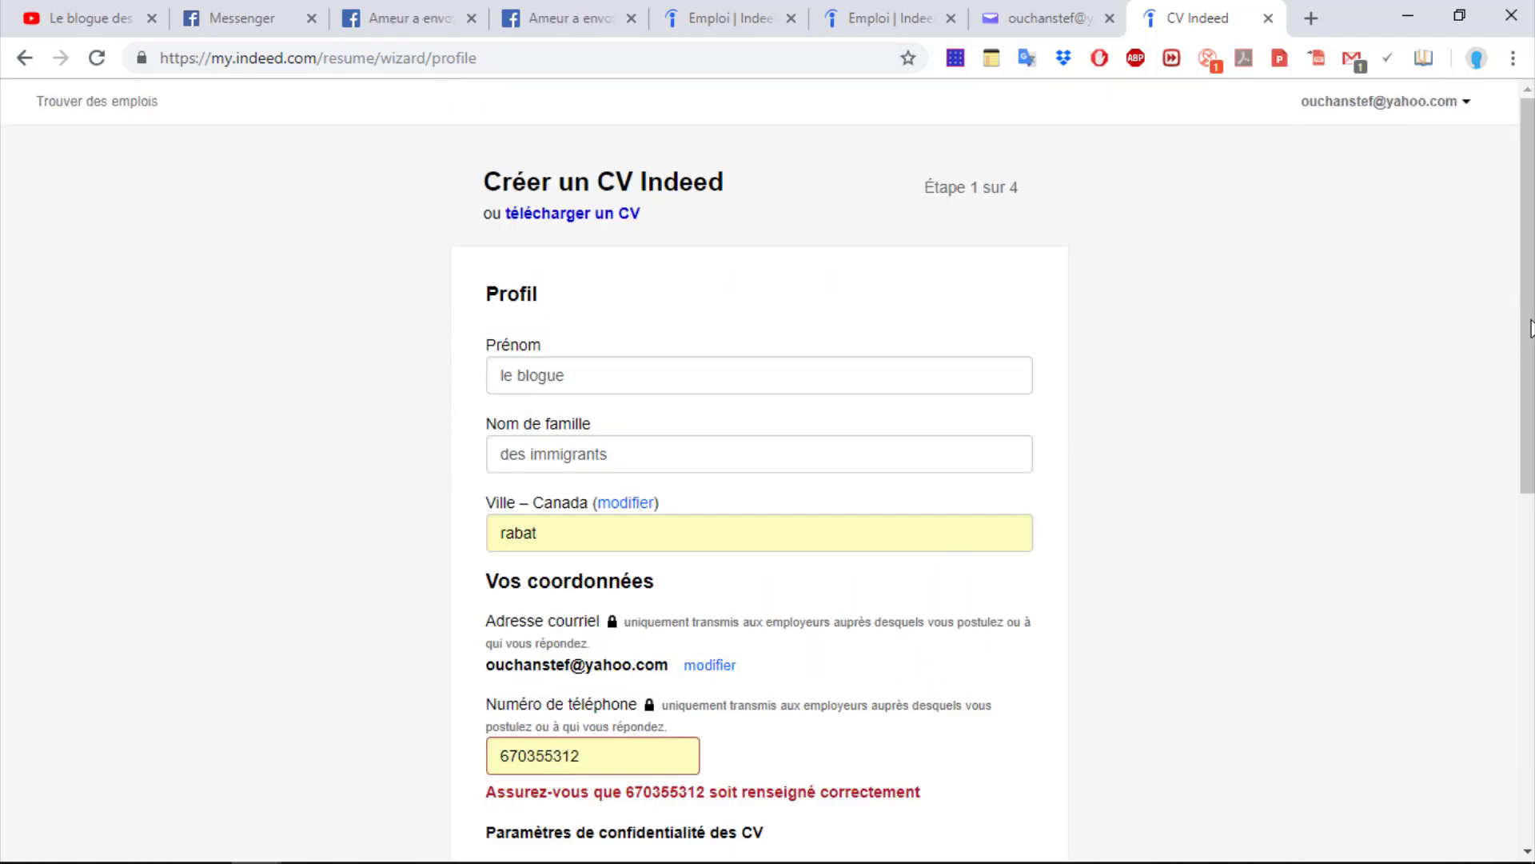
scroll(1528, 299, down, 3)
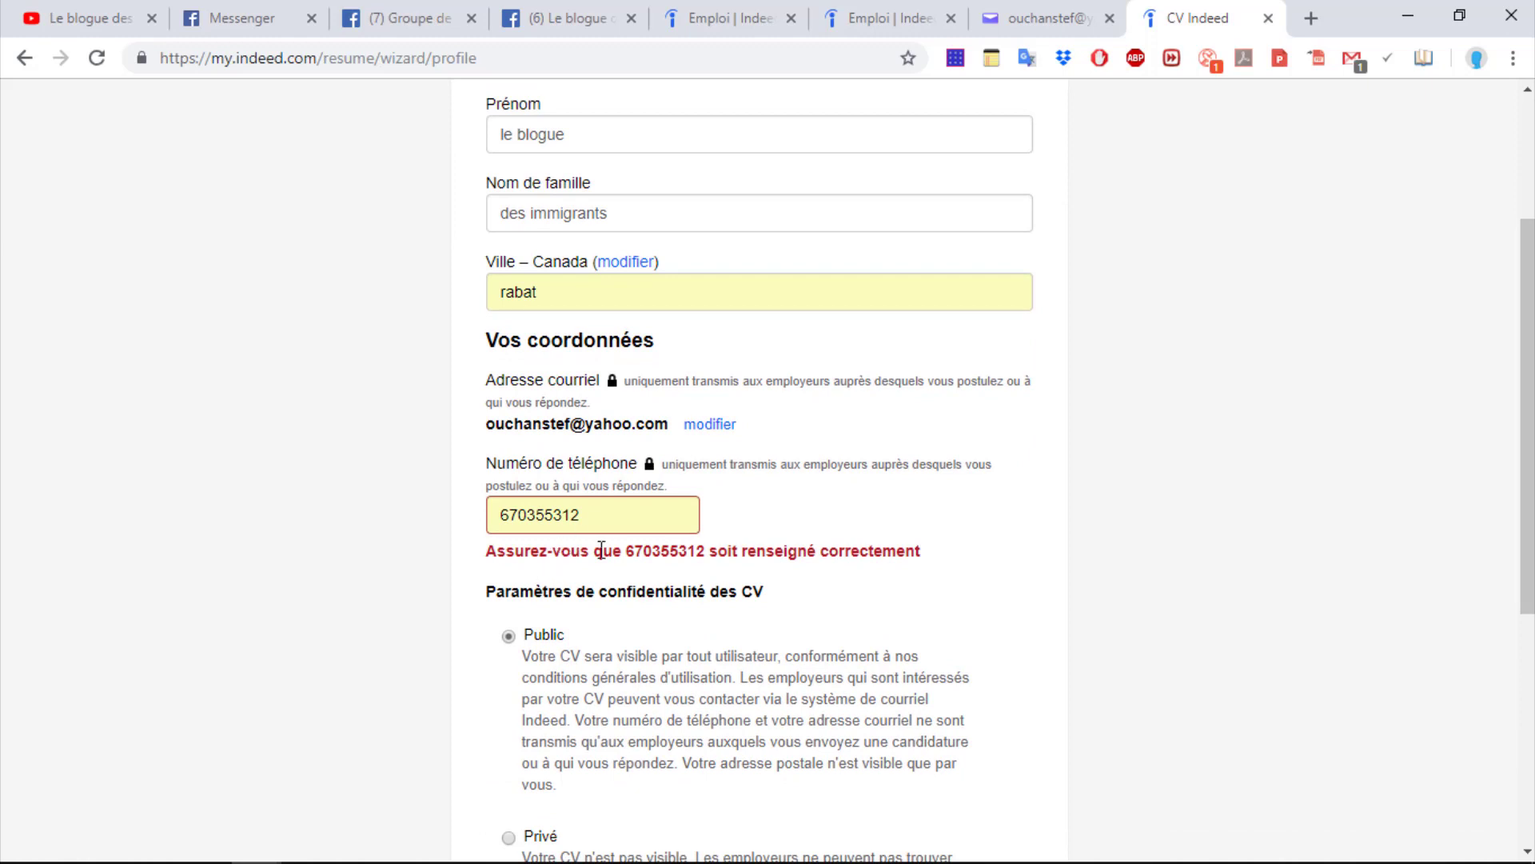
click(636, 519)
drag(628, 514, 464, 523)
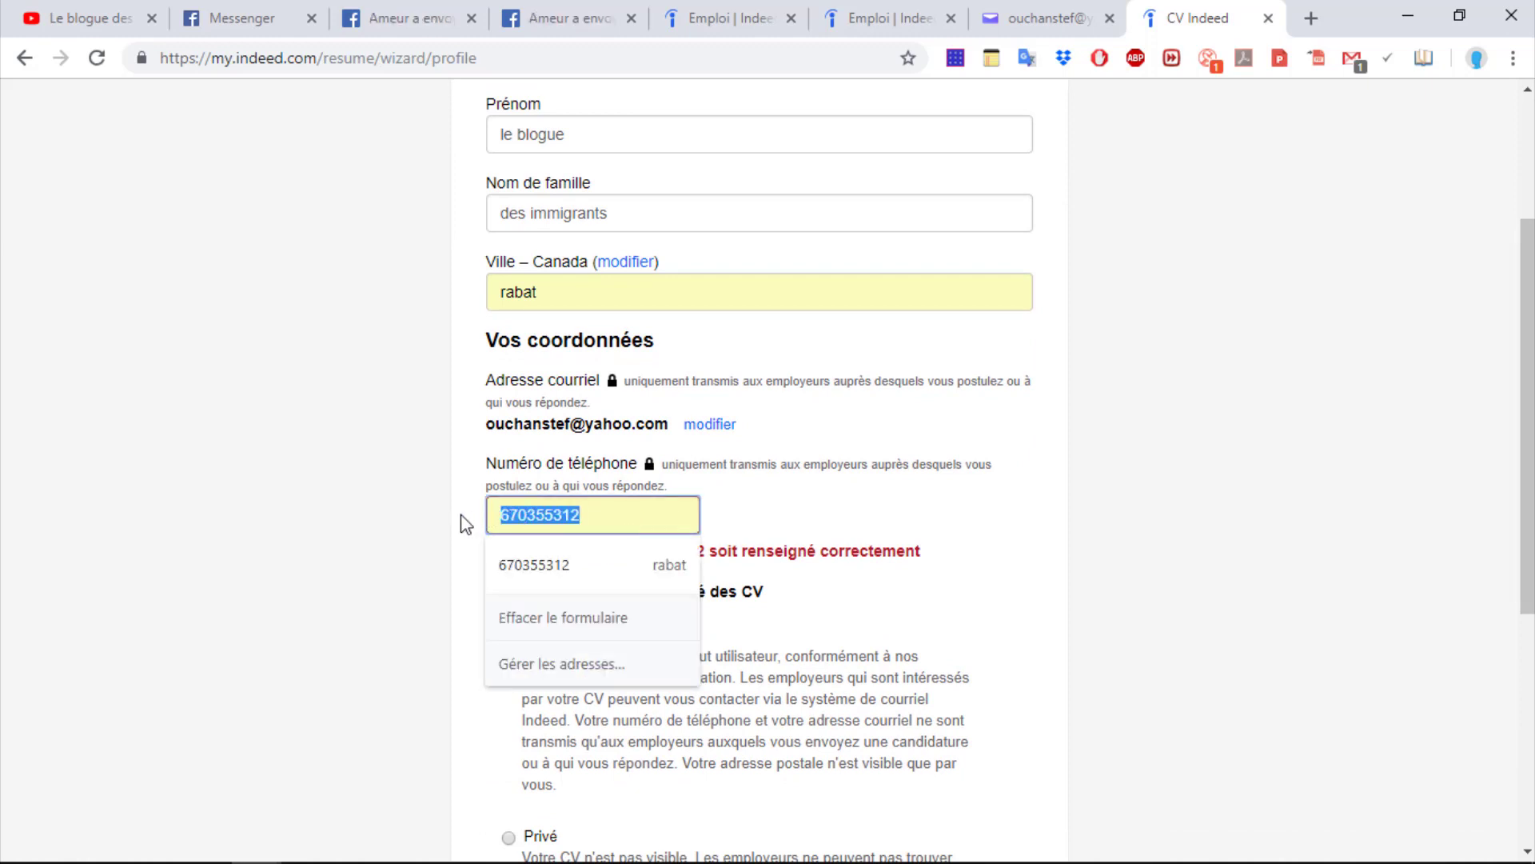
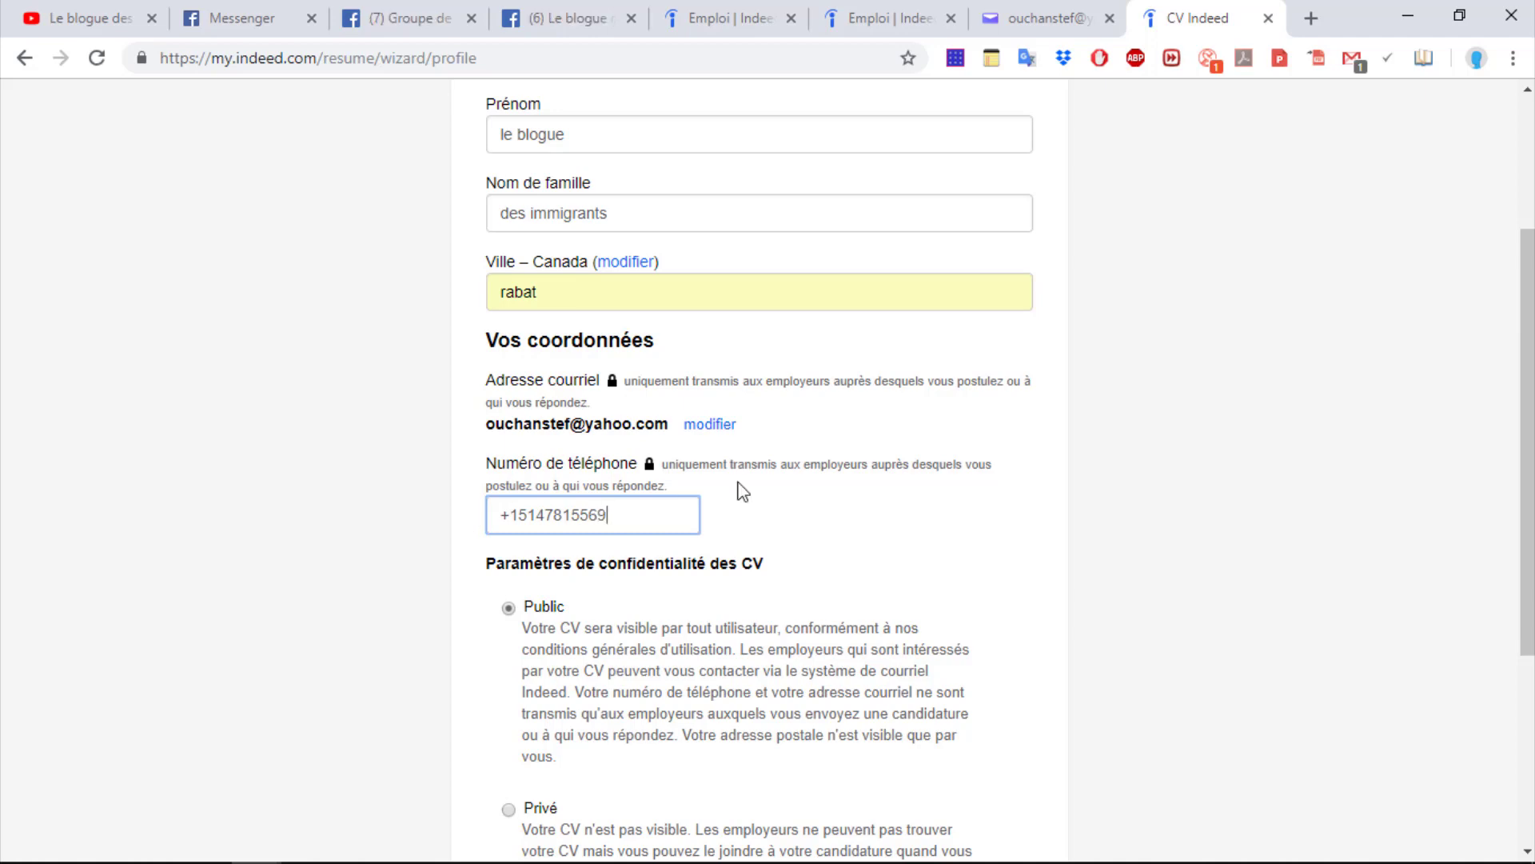
scroll(1525, 314, down, 4)
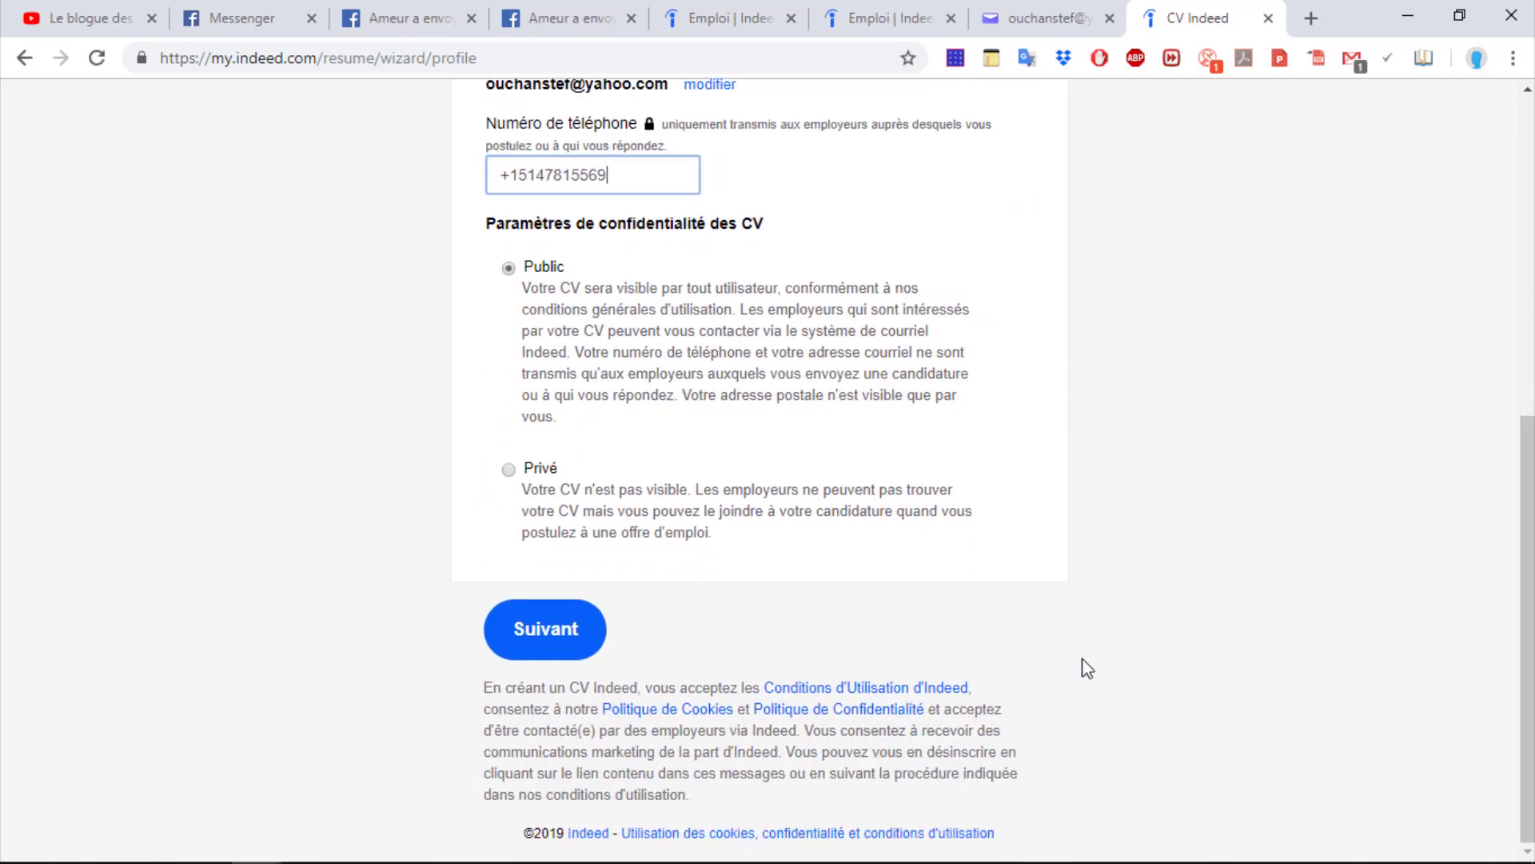
click(537, 640)
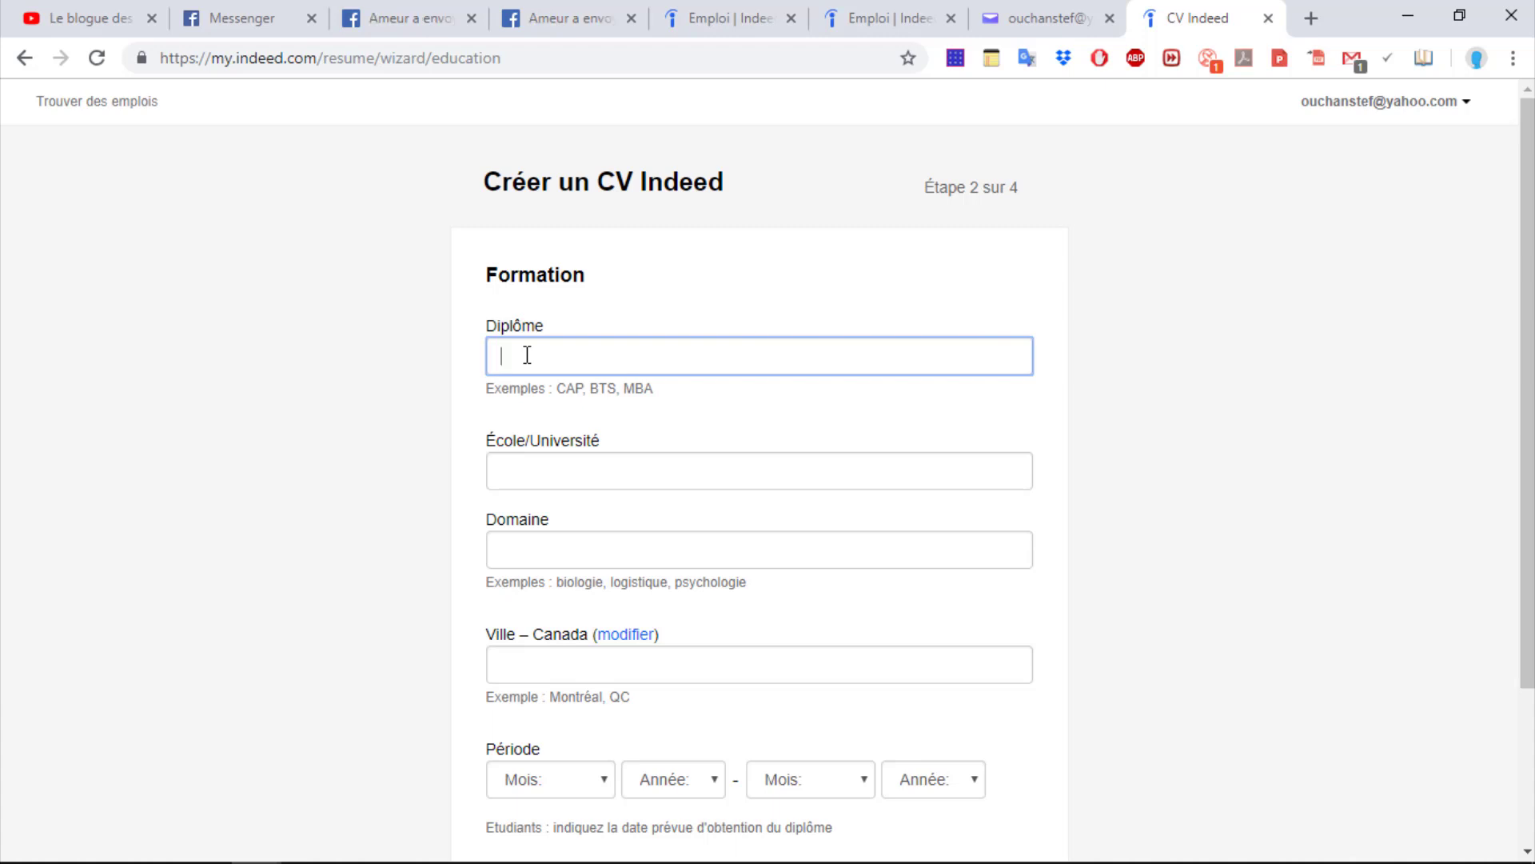
Enter diploma 'soins infirmier', school 'cegep saint laurent' and field 'science de santé'
text(soin)
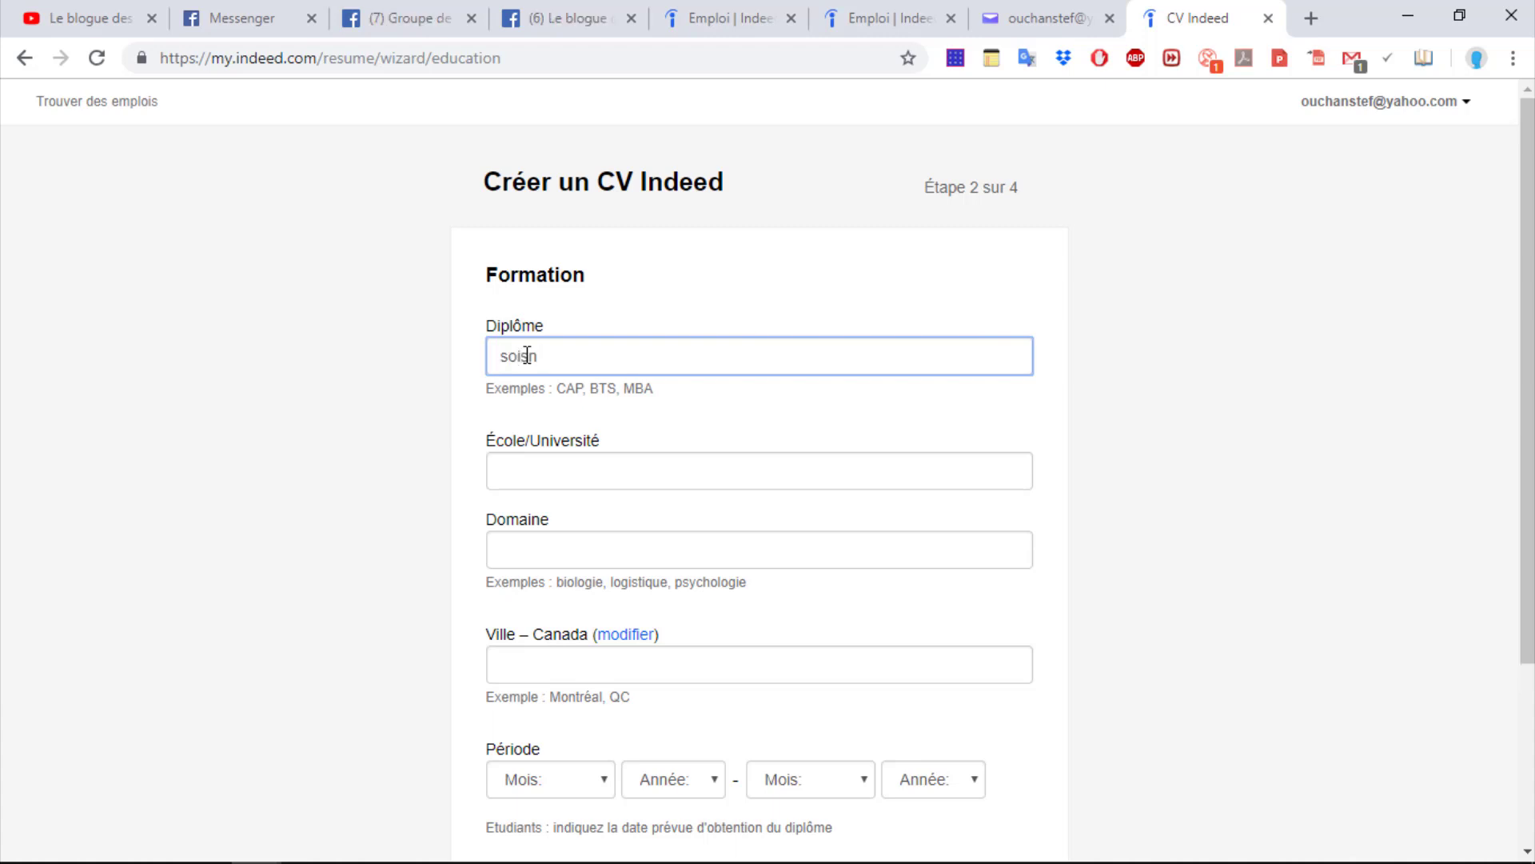
key(BackSpace)
text(ns )
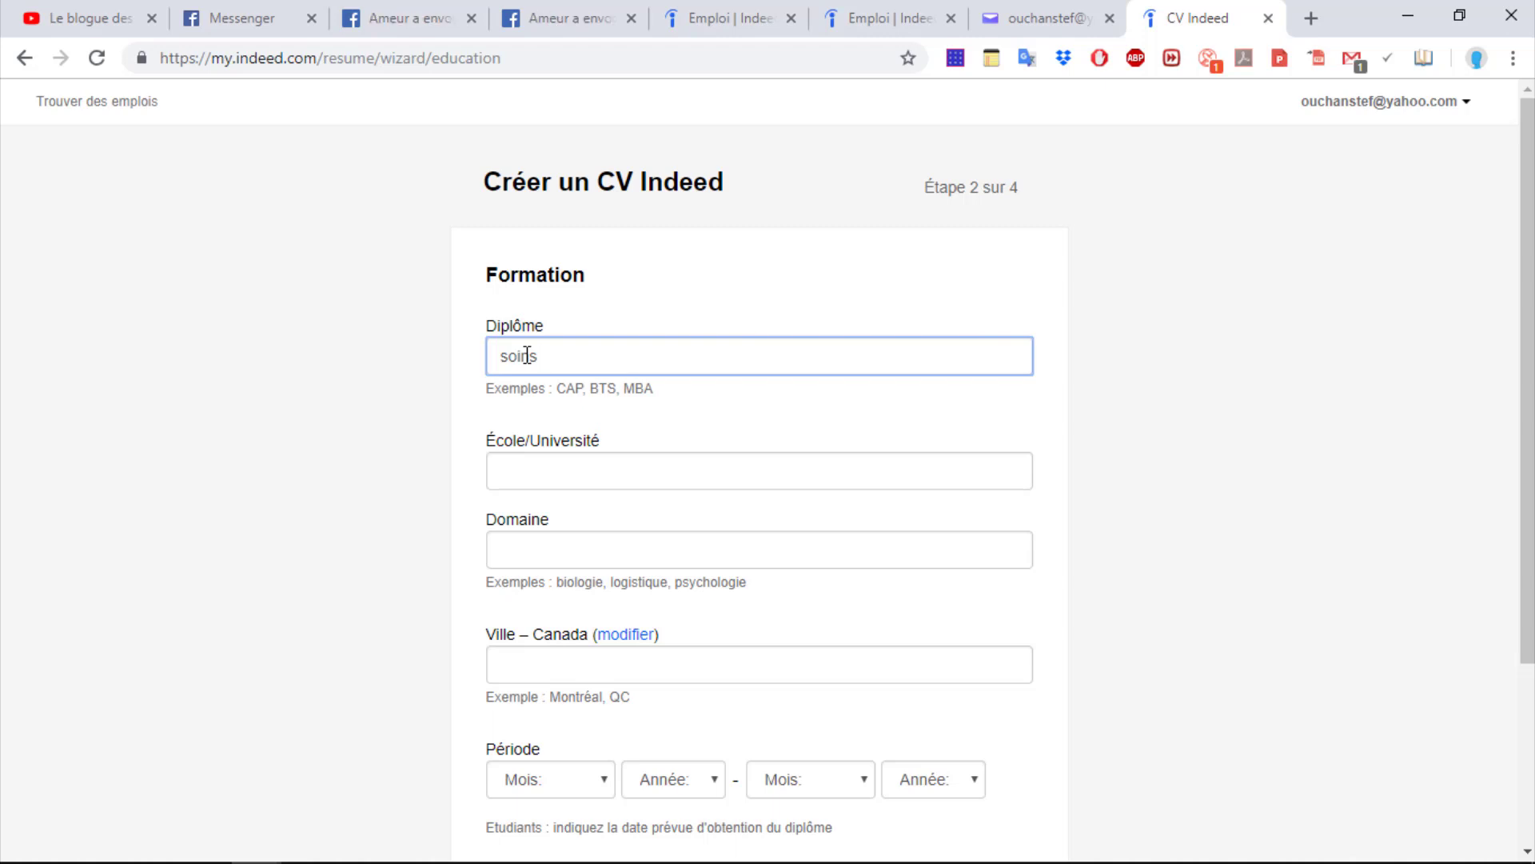
text(infirmier)
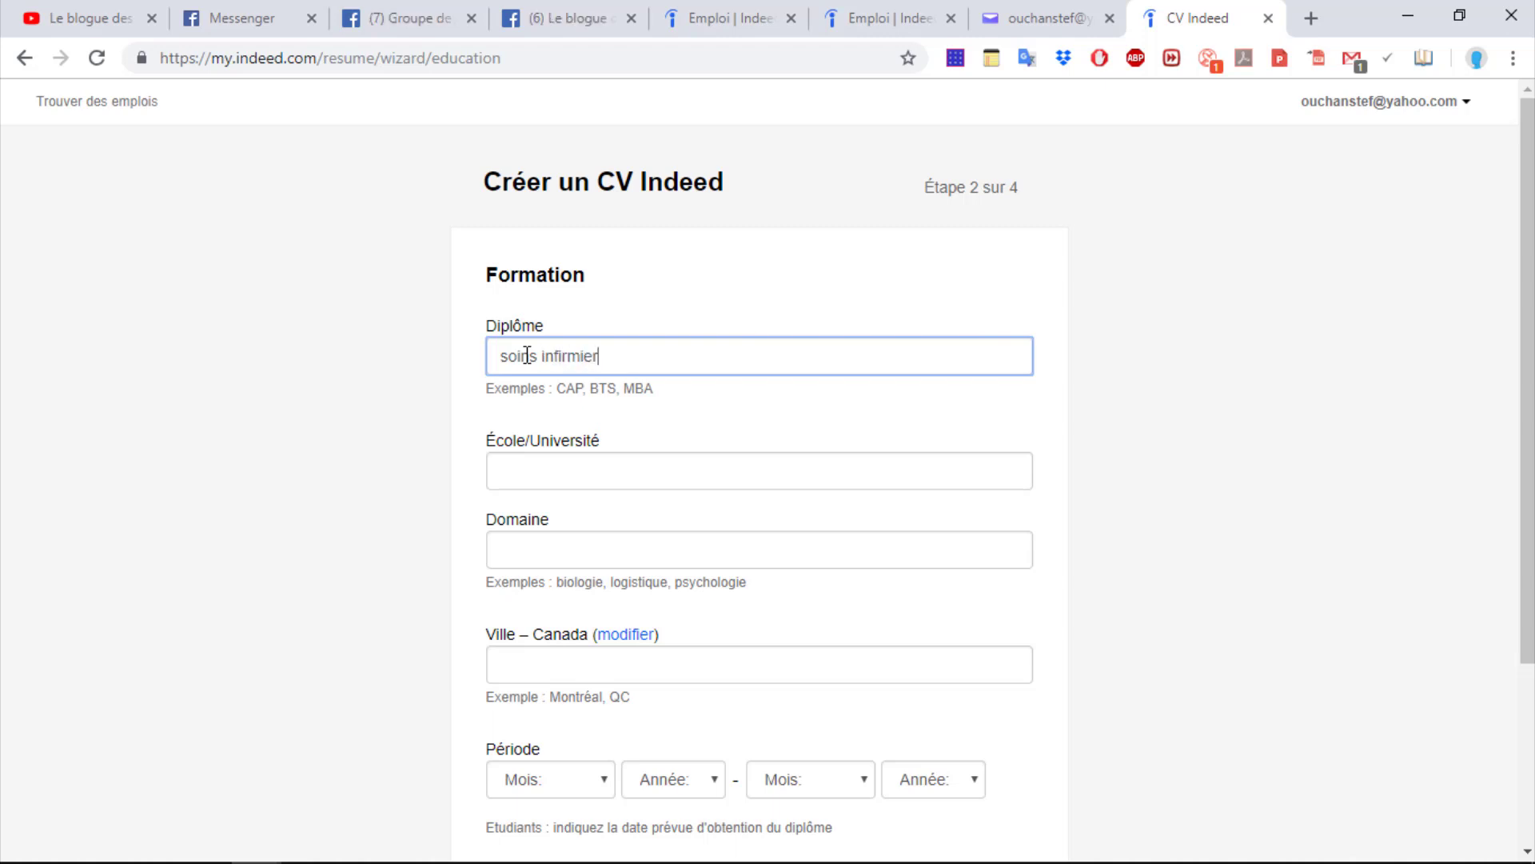
click(532, 467)
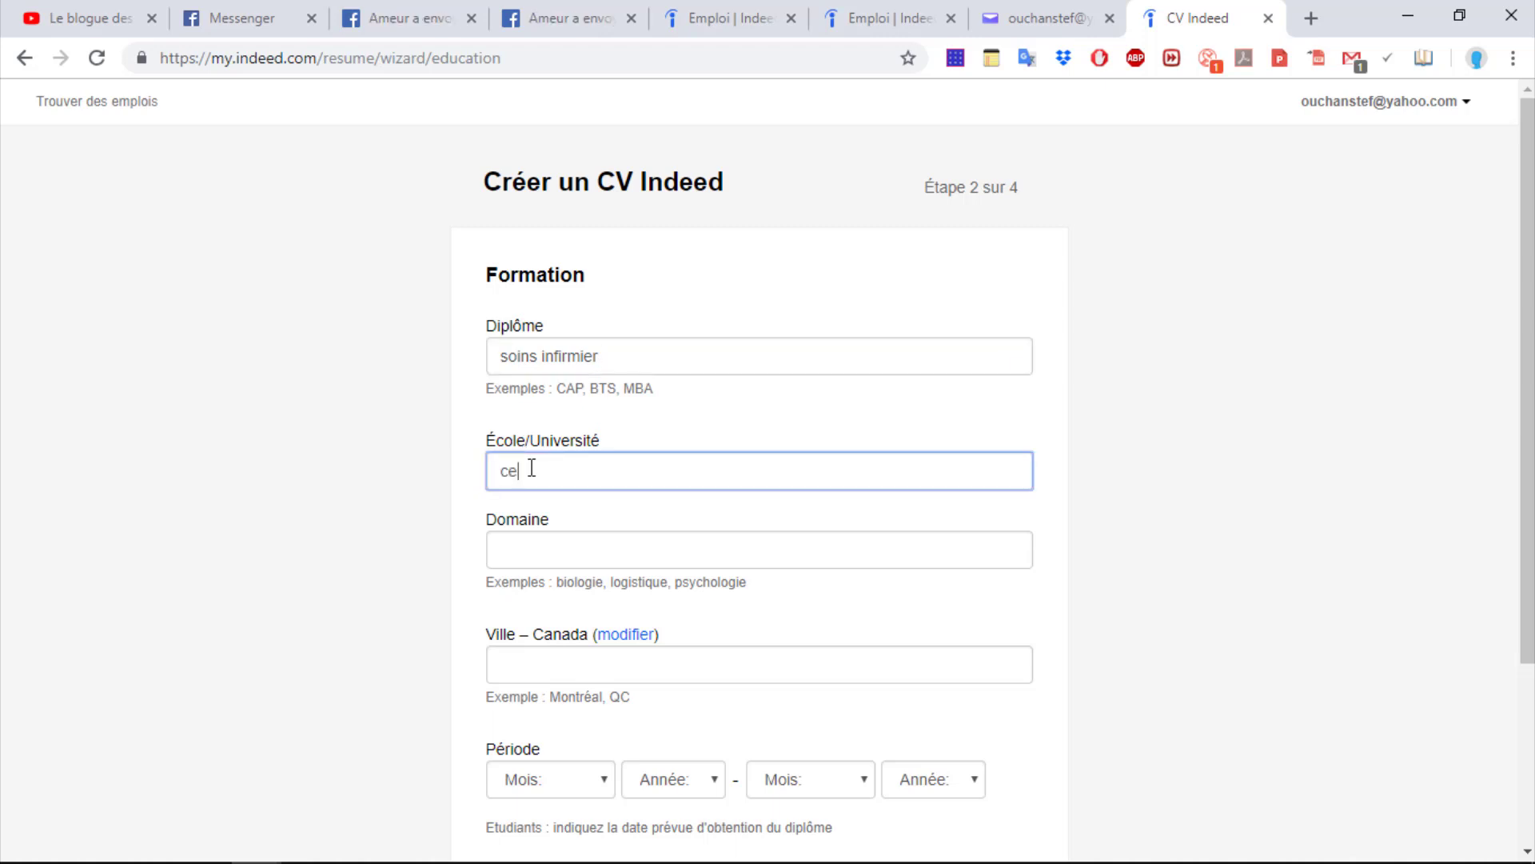
text(cegep saint laurent)
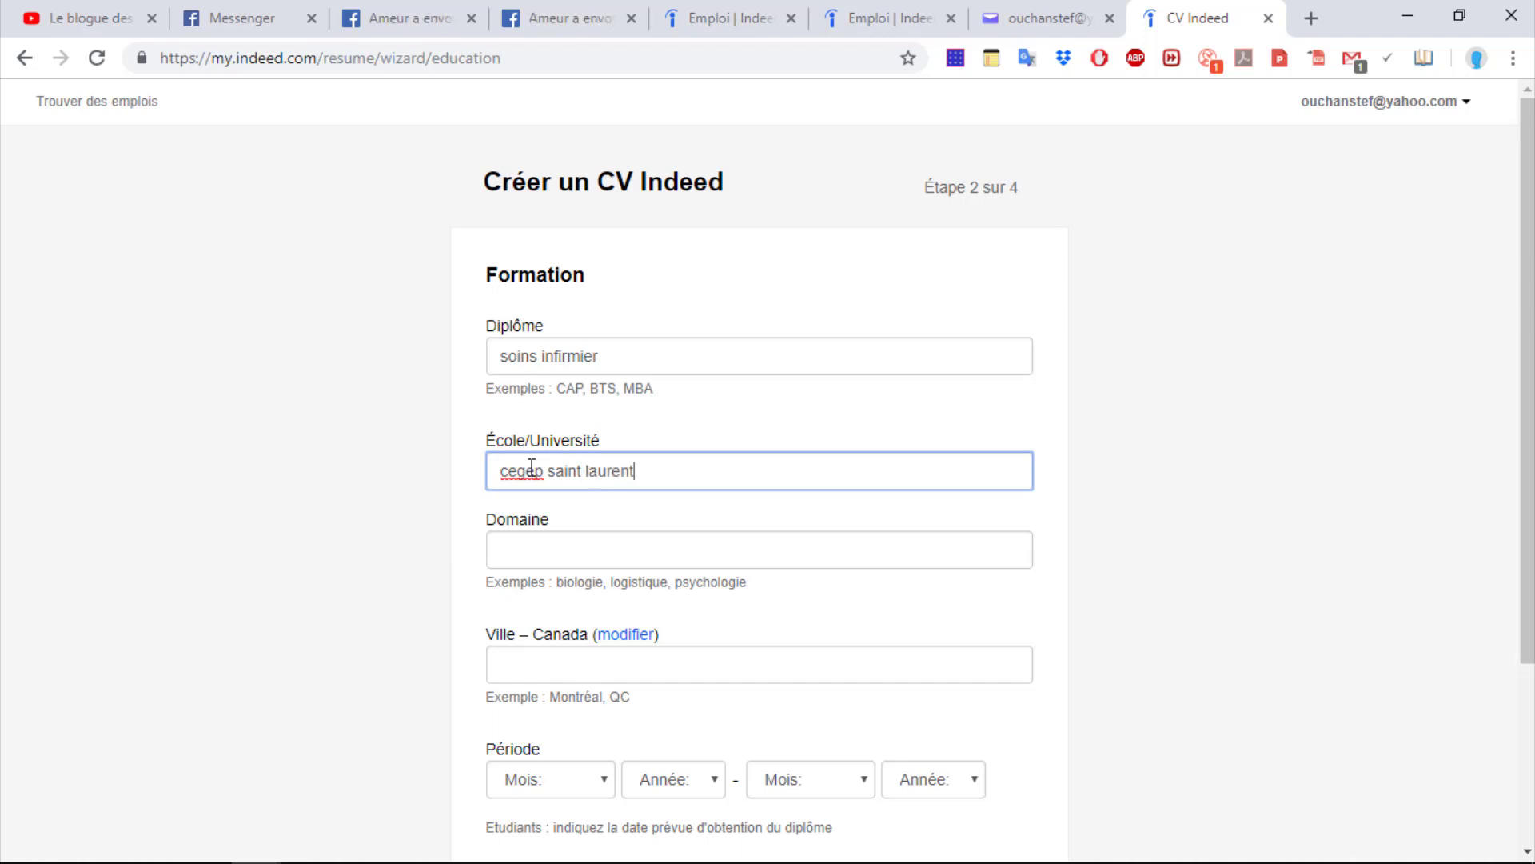
click(521, 544)
text(science de san)
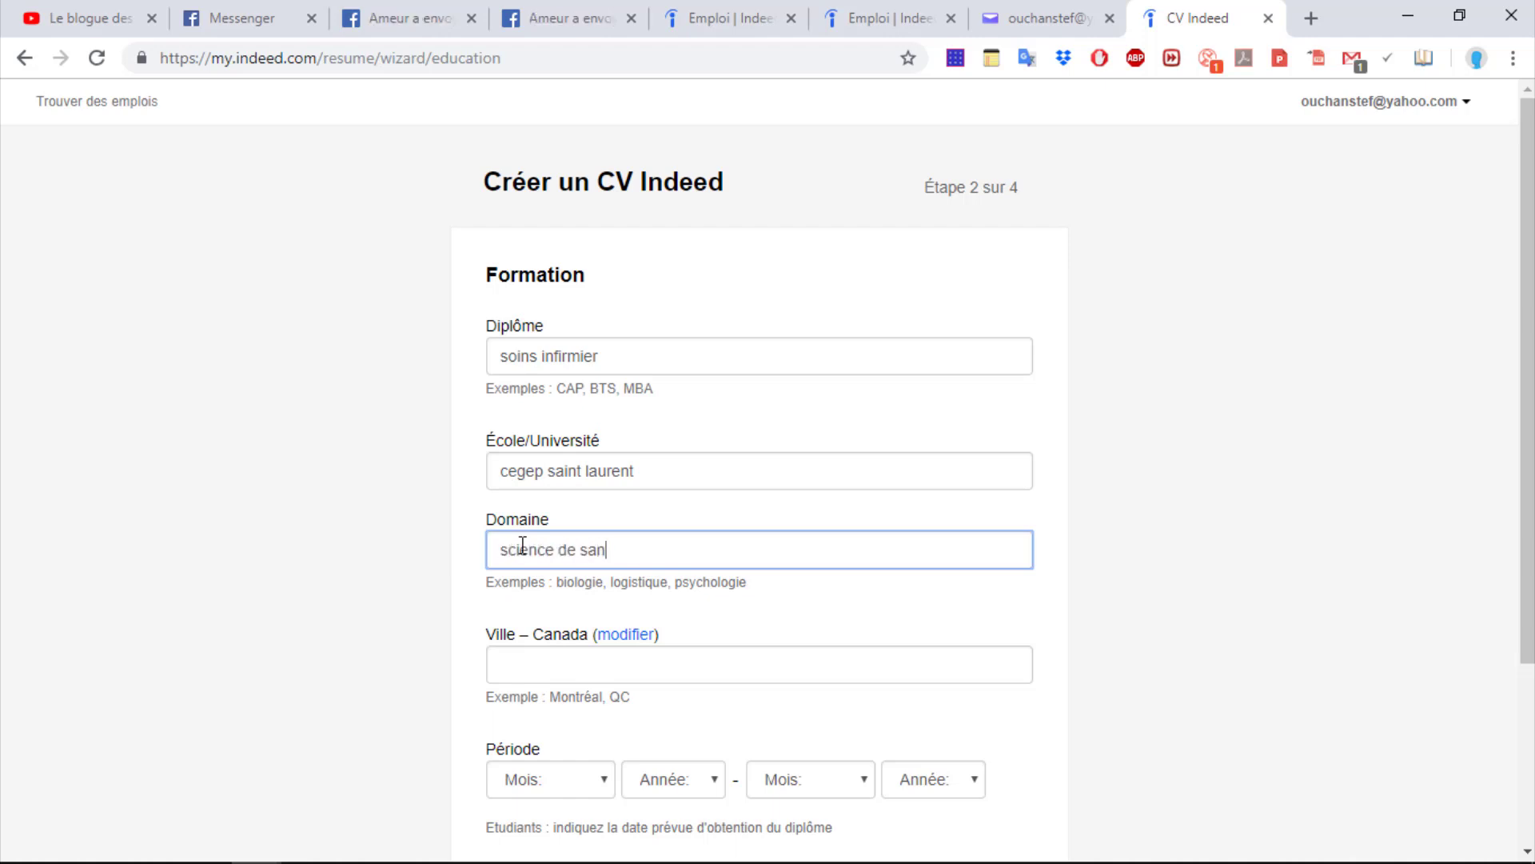
text(té)
Set the school's city to Toronto, ON and save the education entry
scroll(1520, 334, down, 1)
click(522, 582)
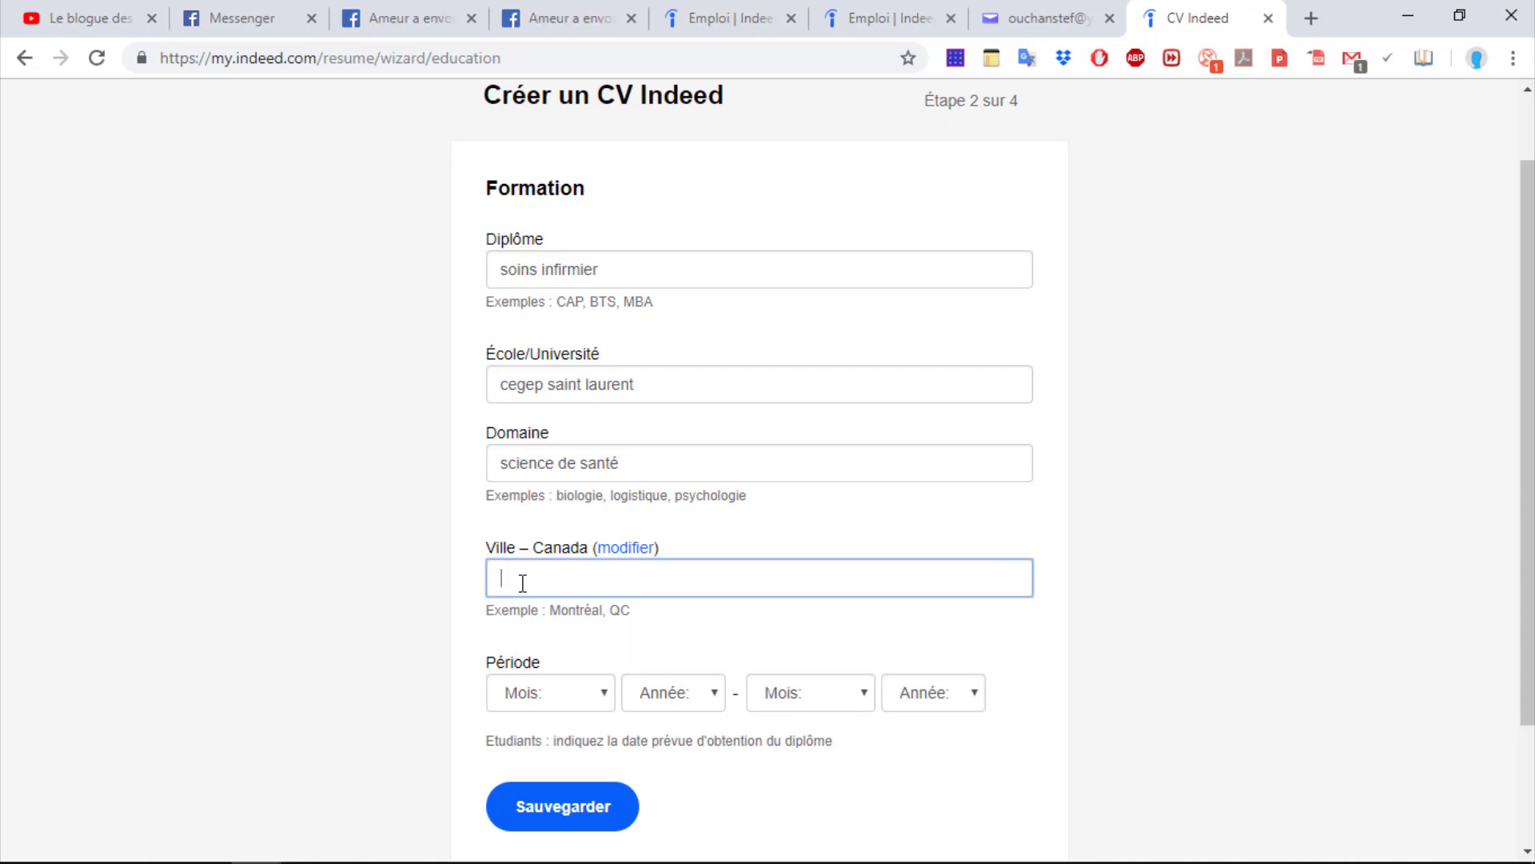
text(to)
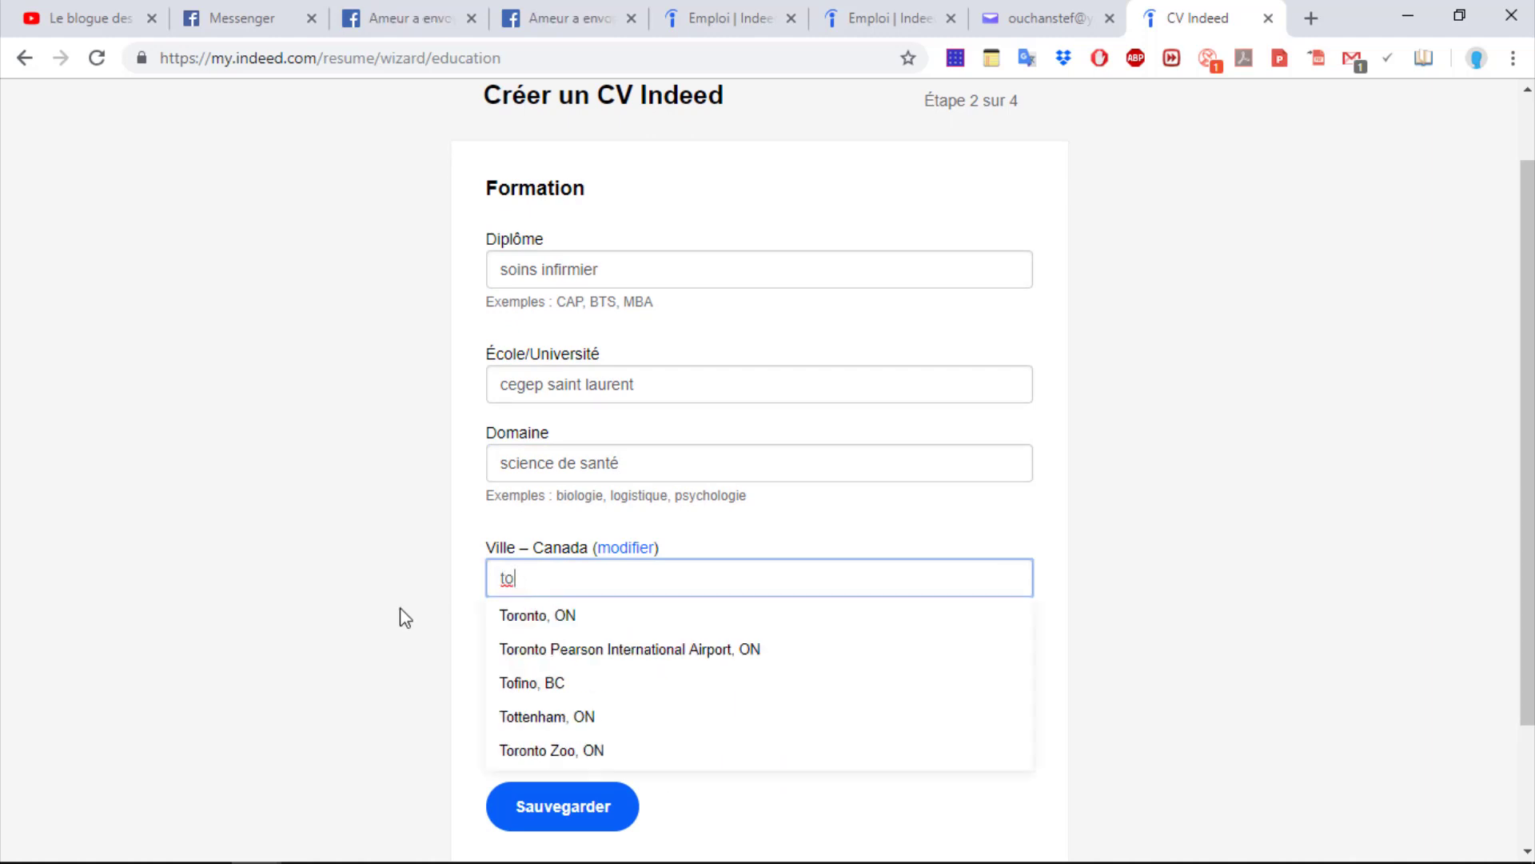
click(535, 615)
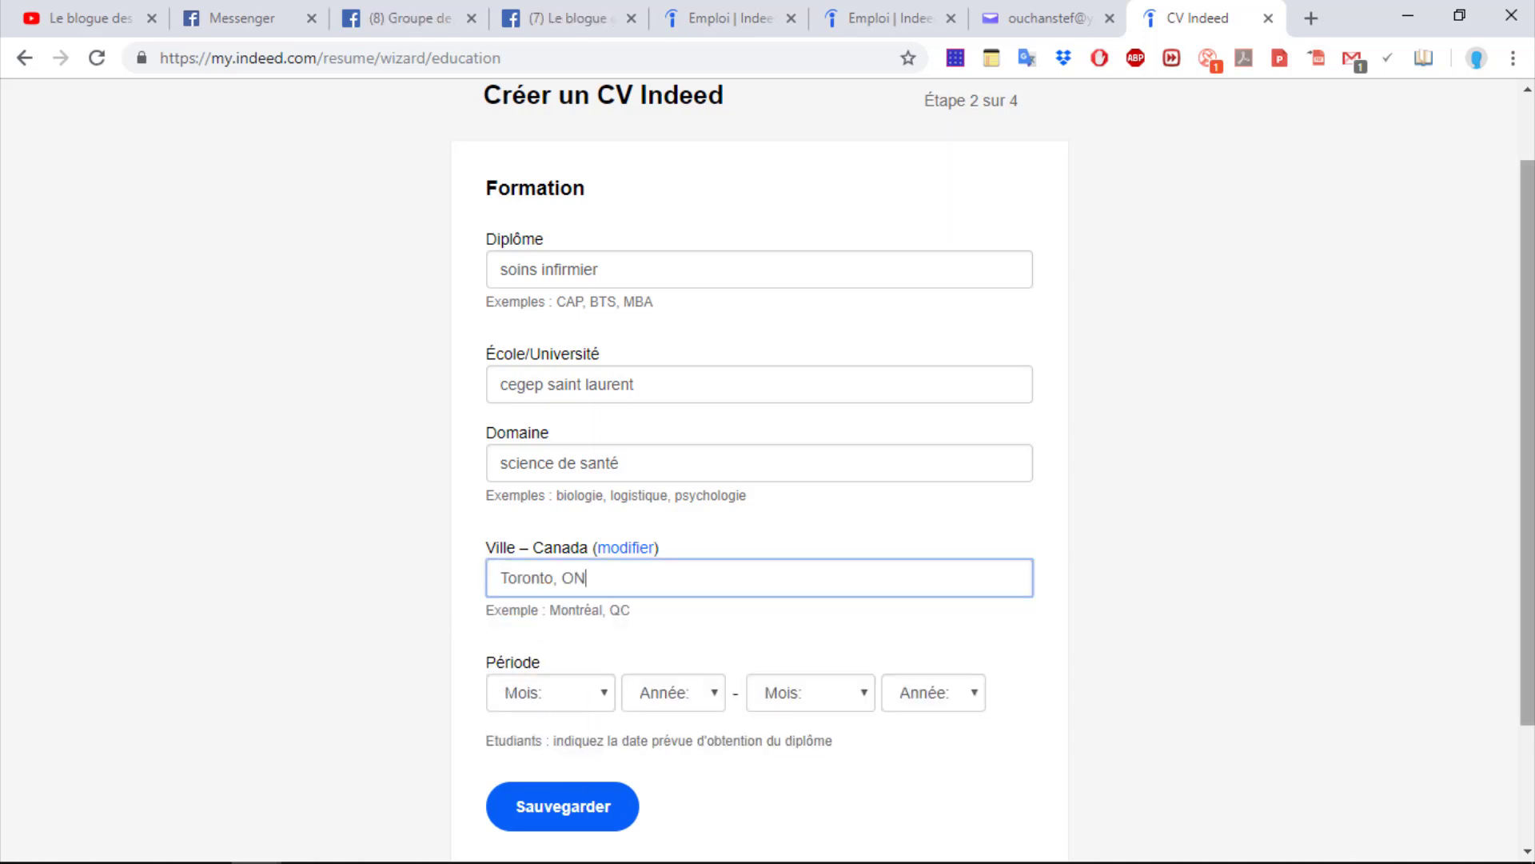
drag(1527, 439, 1527, 538)
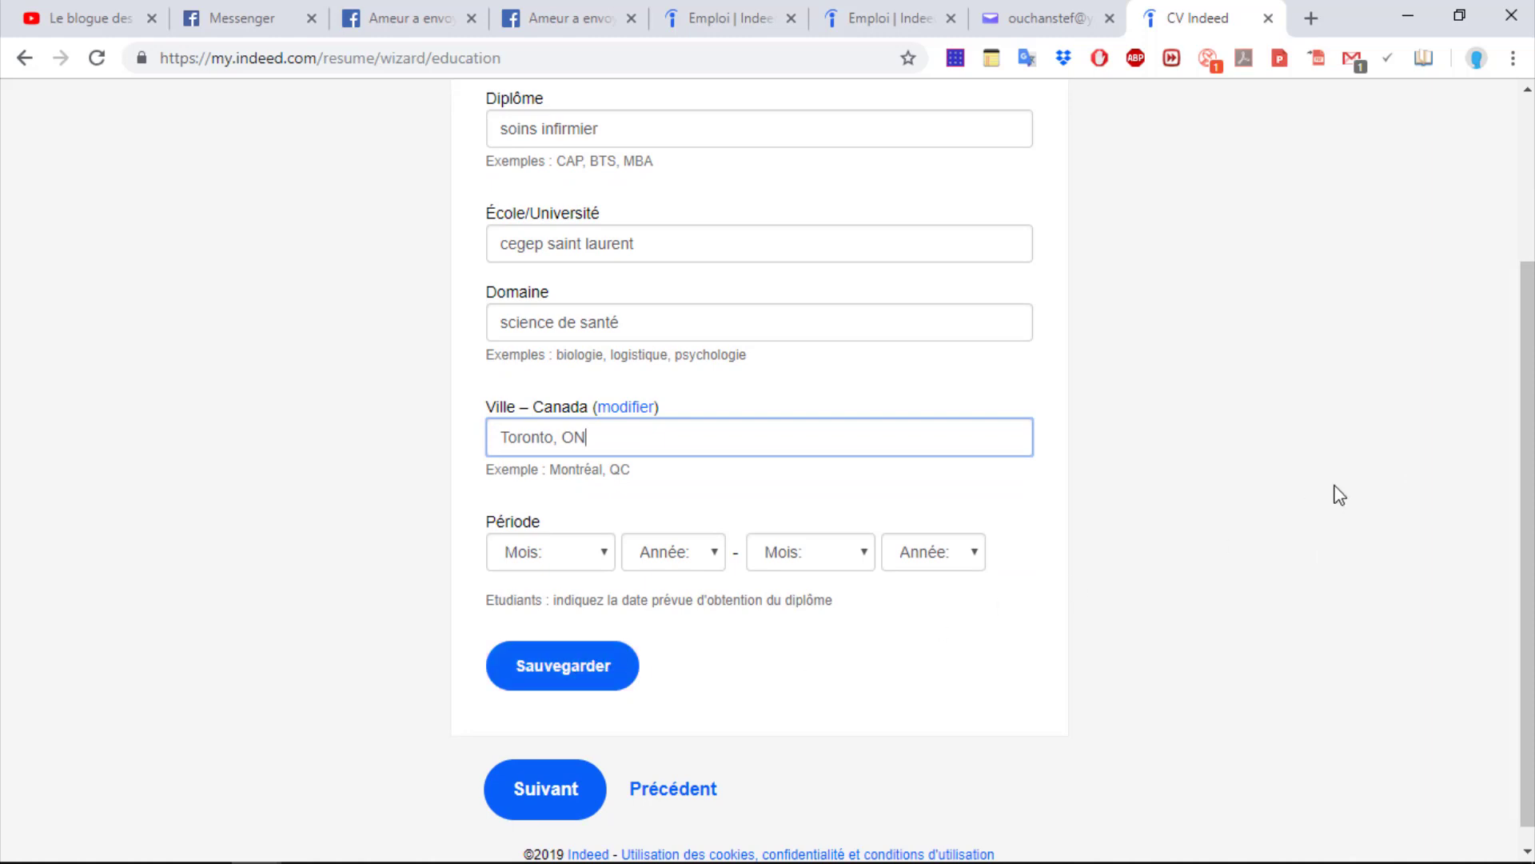
click(530, 809)
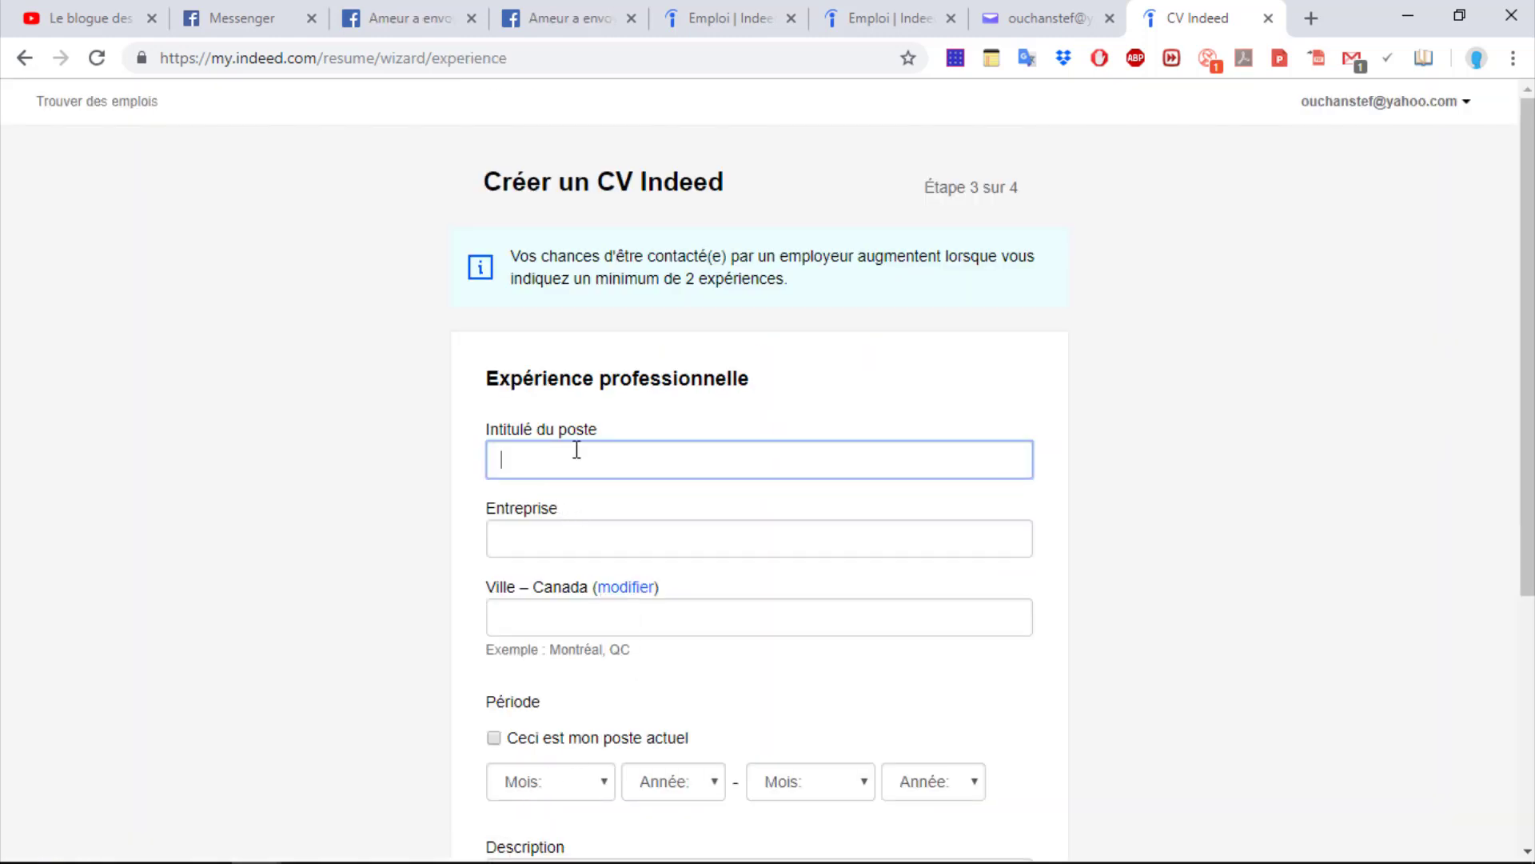
Enter job title 'chef d'unité' at employer 'saint justin' in Trois-Rivières, QC
text(che)
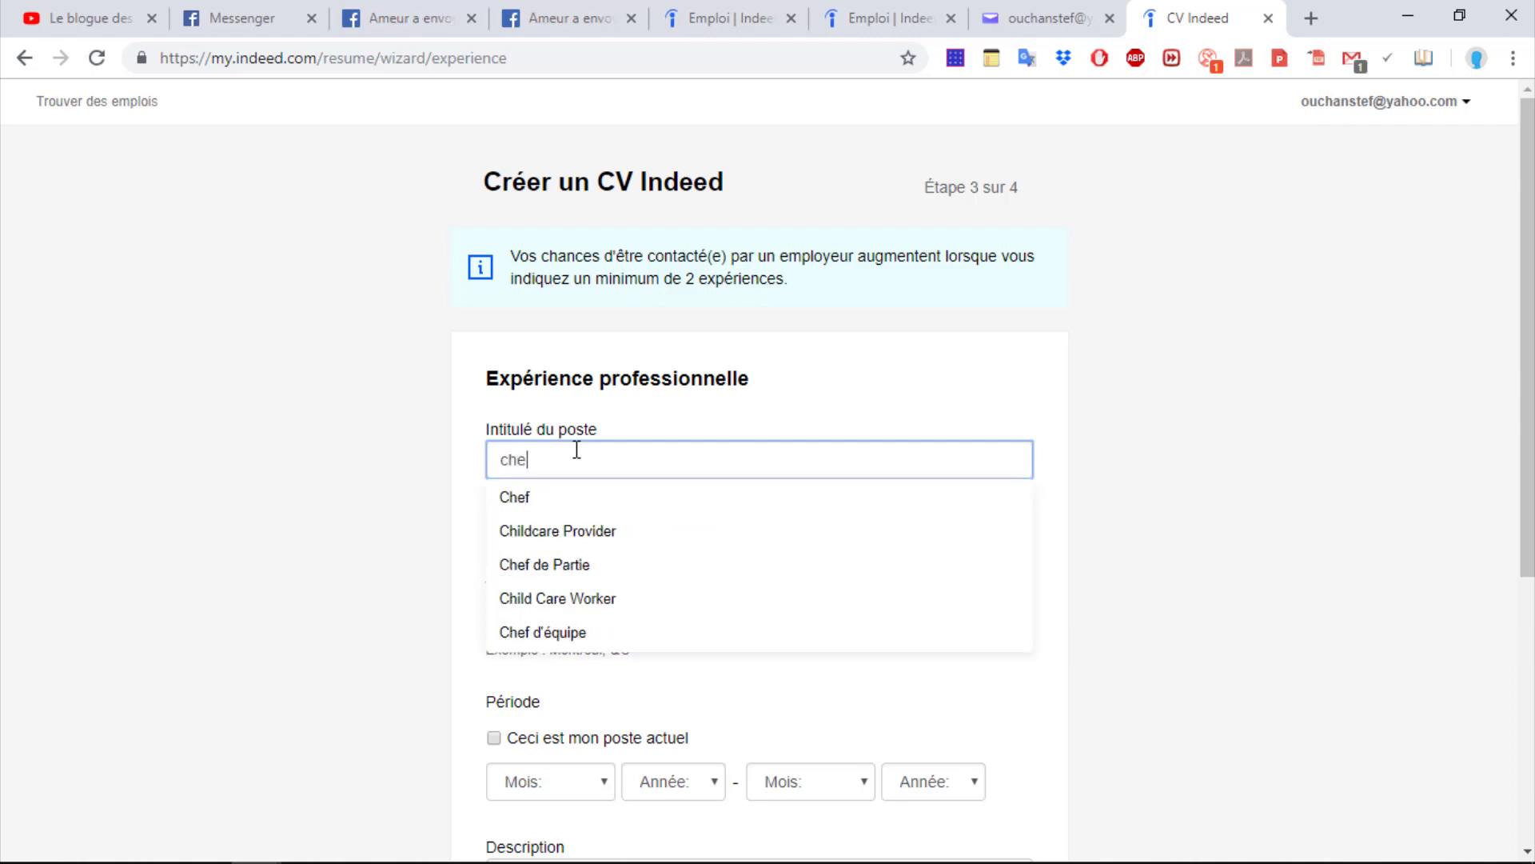
text(f d 'uni)
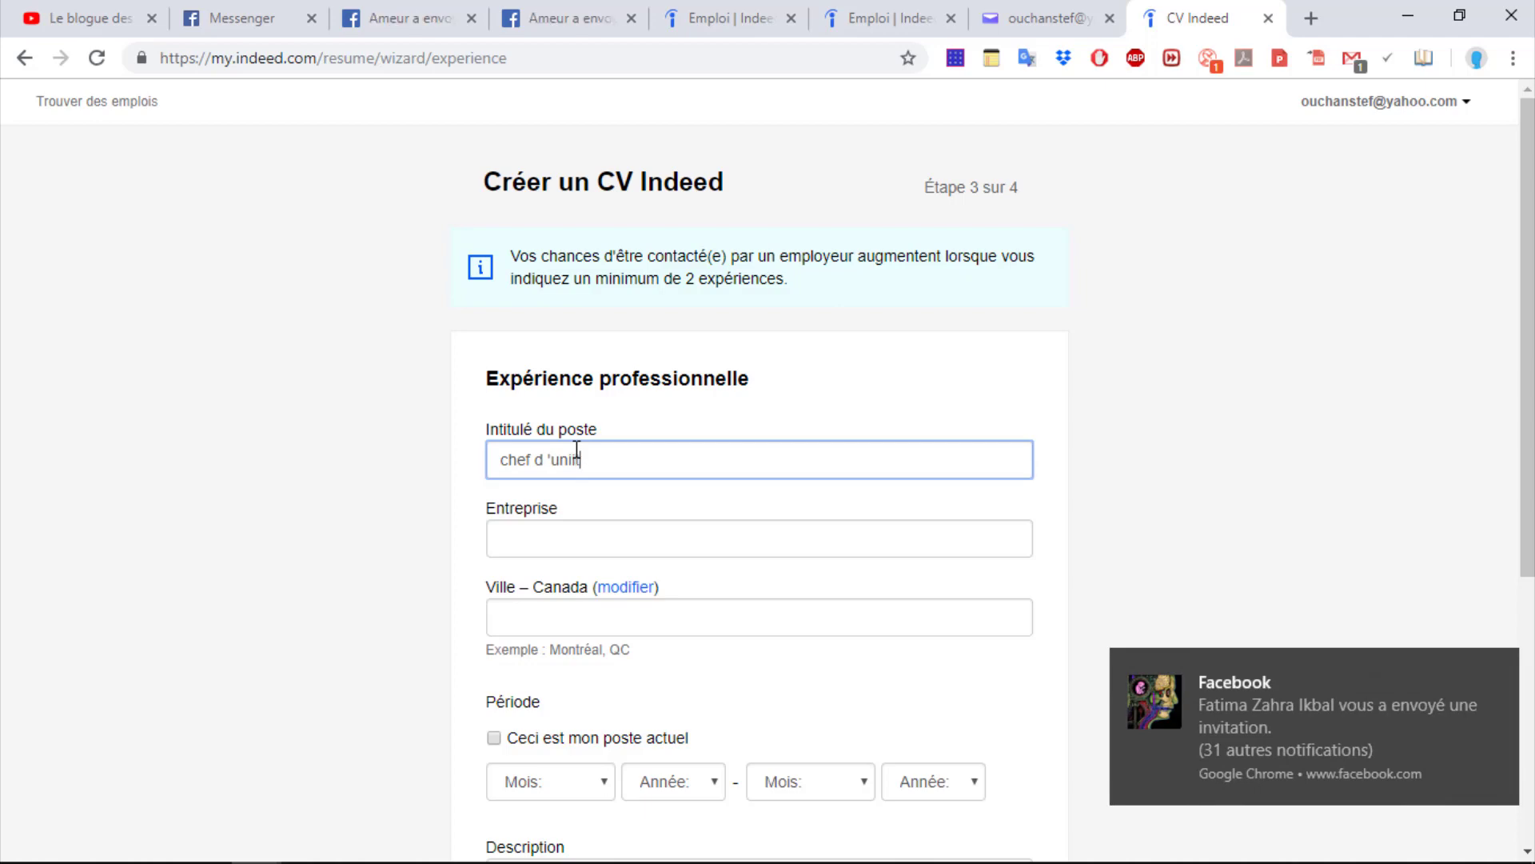
text(té)
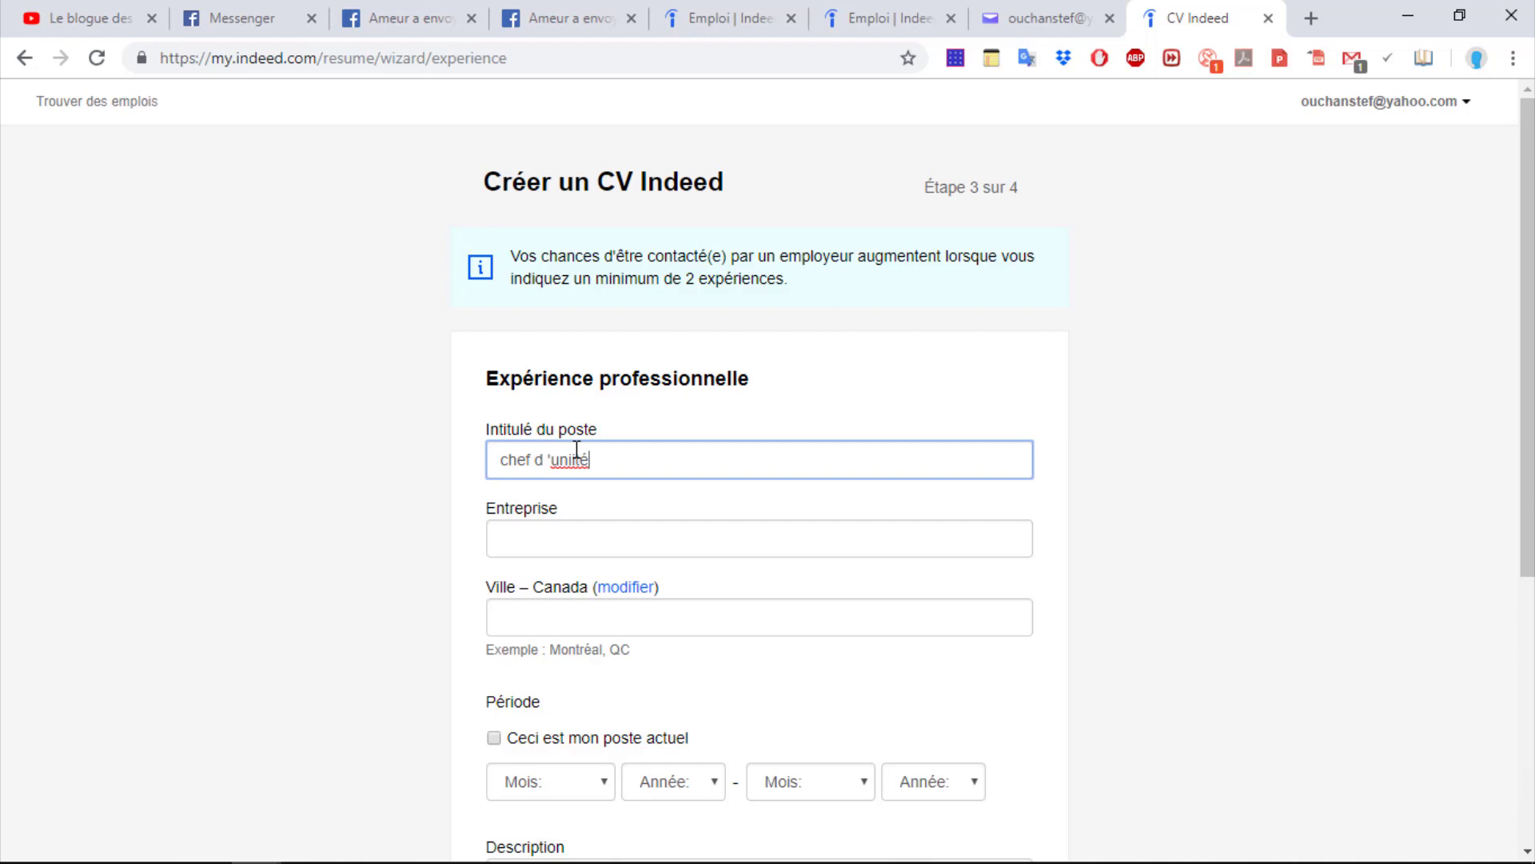
key(ctrl+a)
click(547, 534)
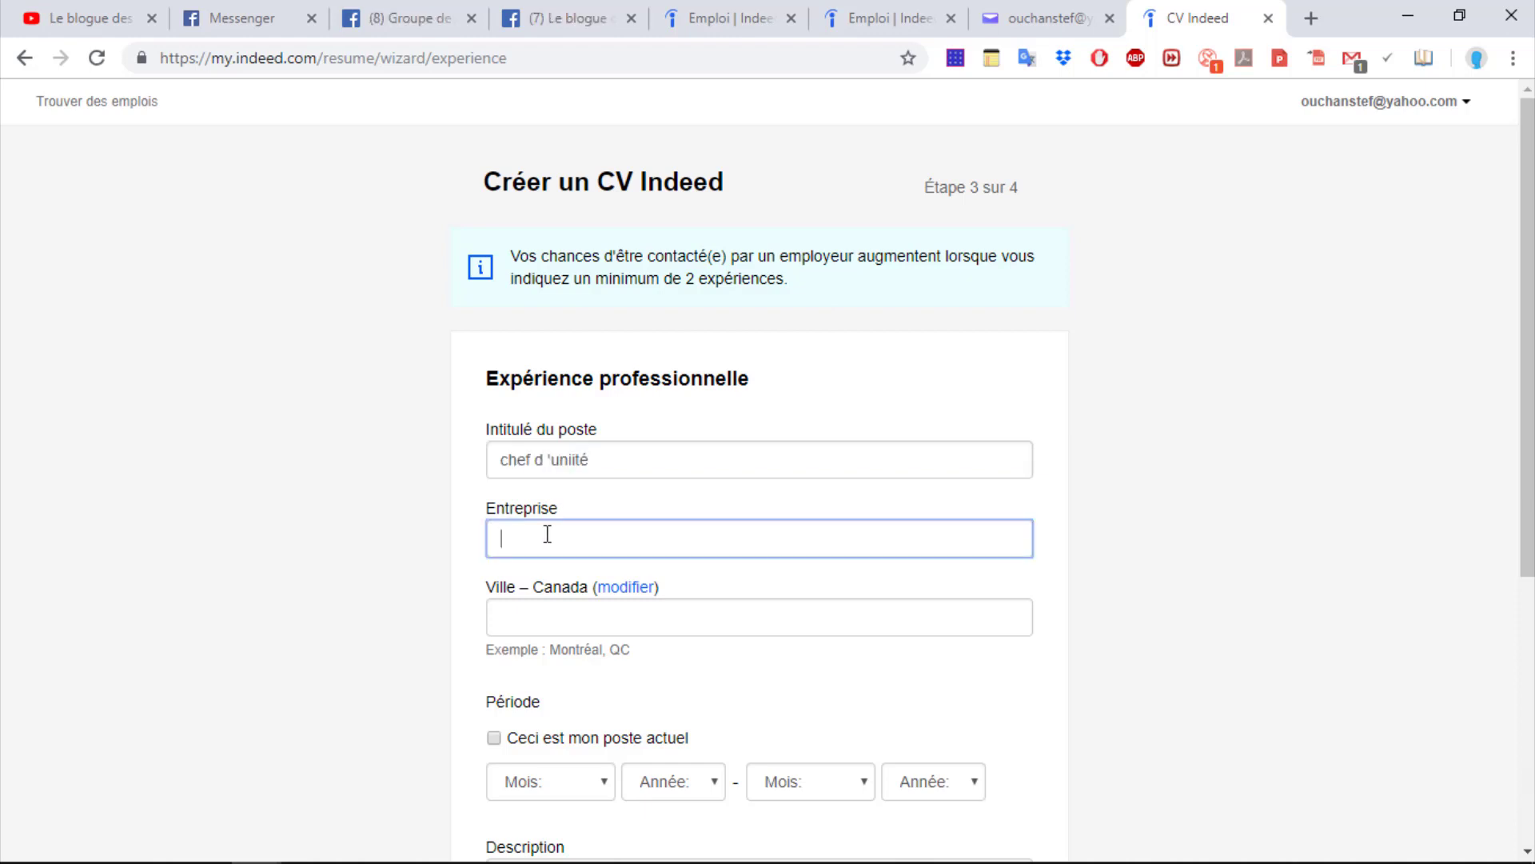
text(saint justin)
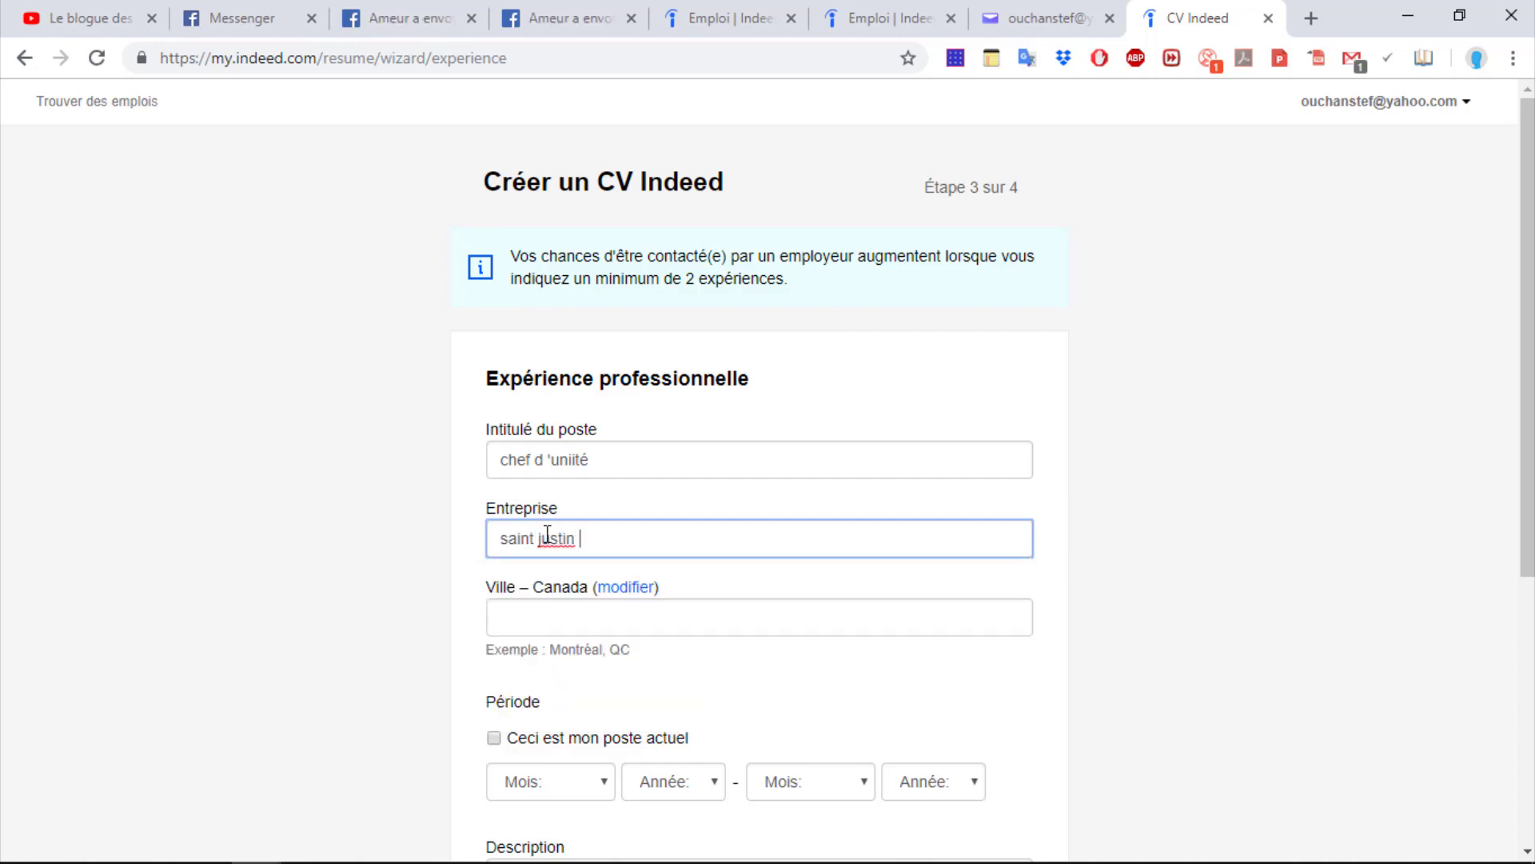
click(608, 632)
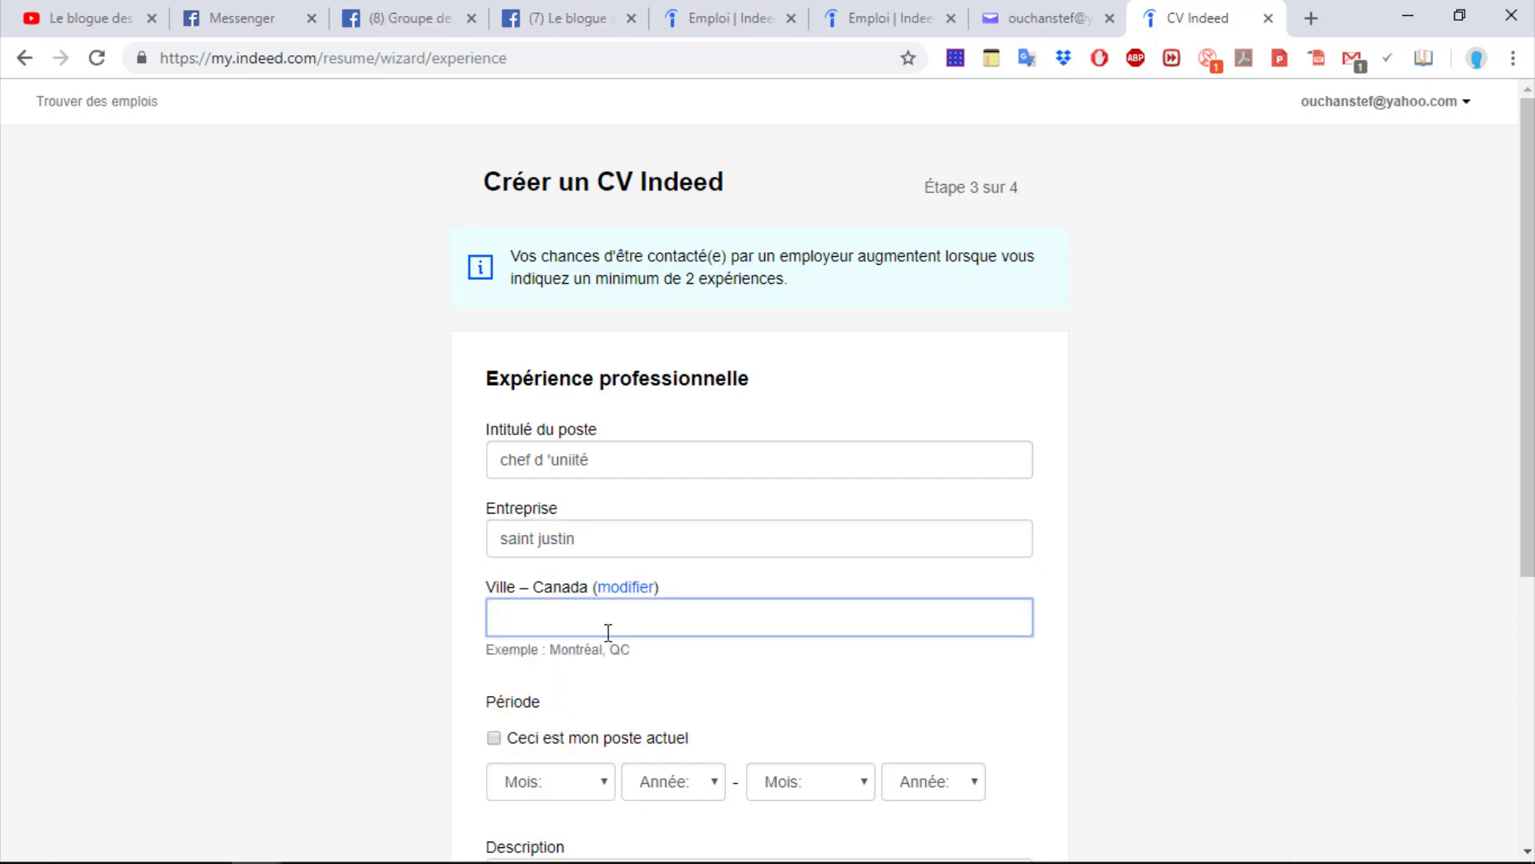
text(tro)
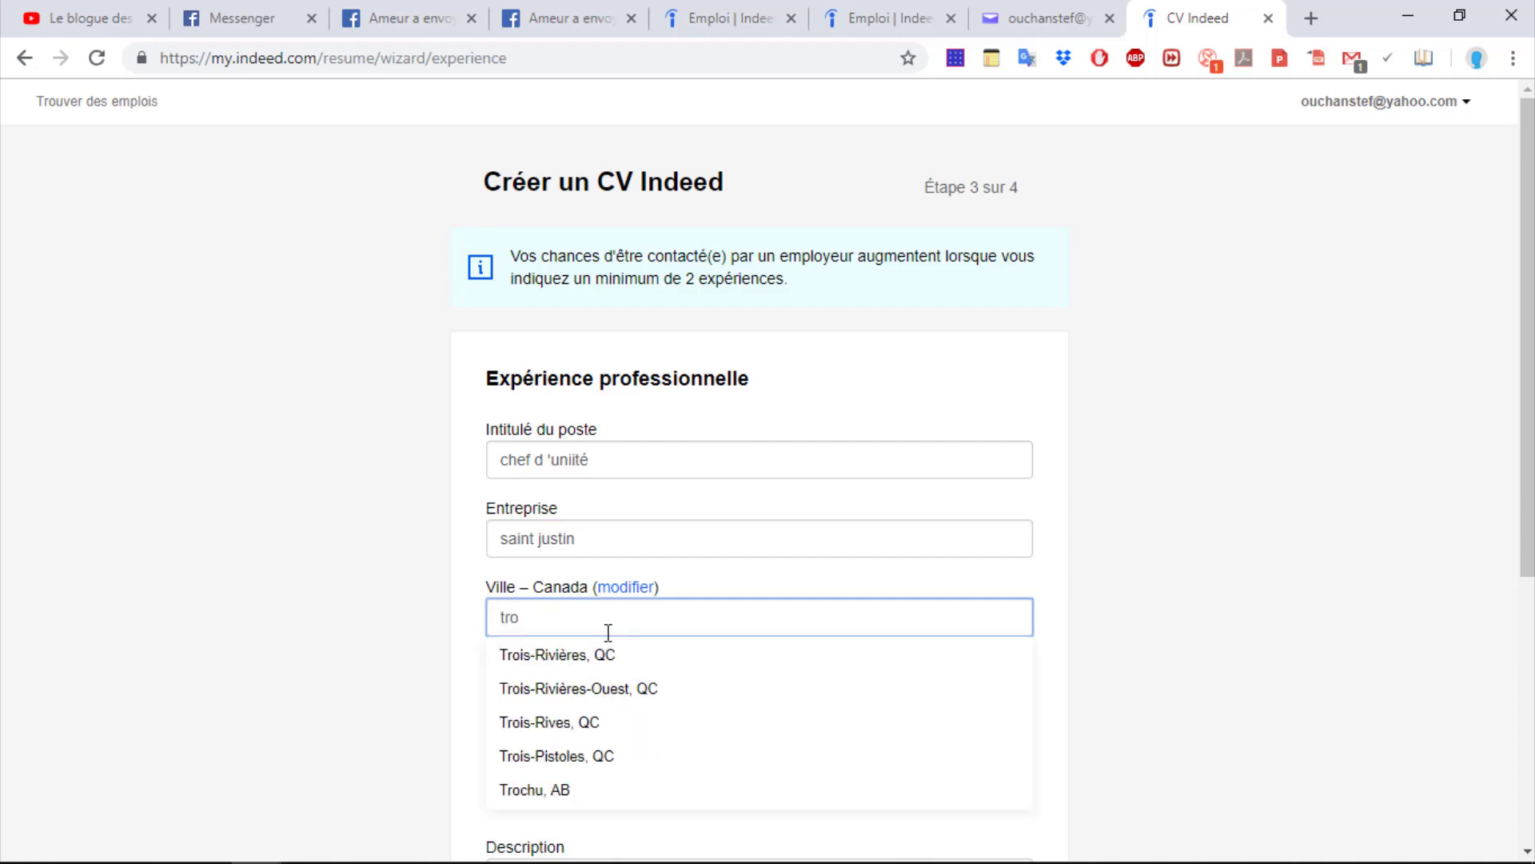
click(584, 653)
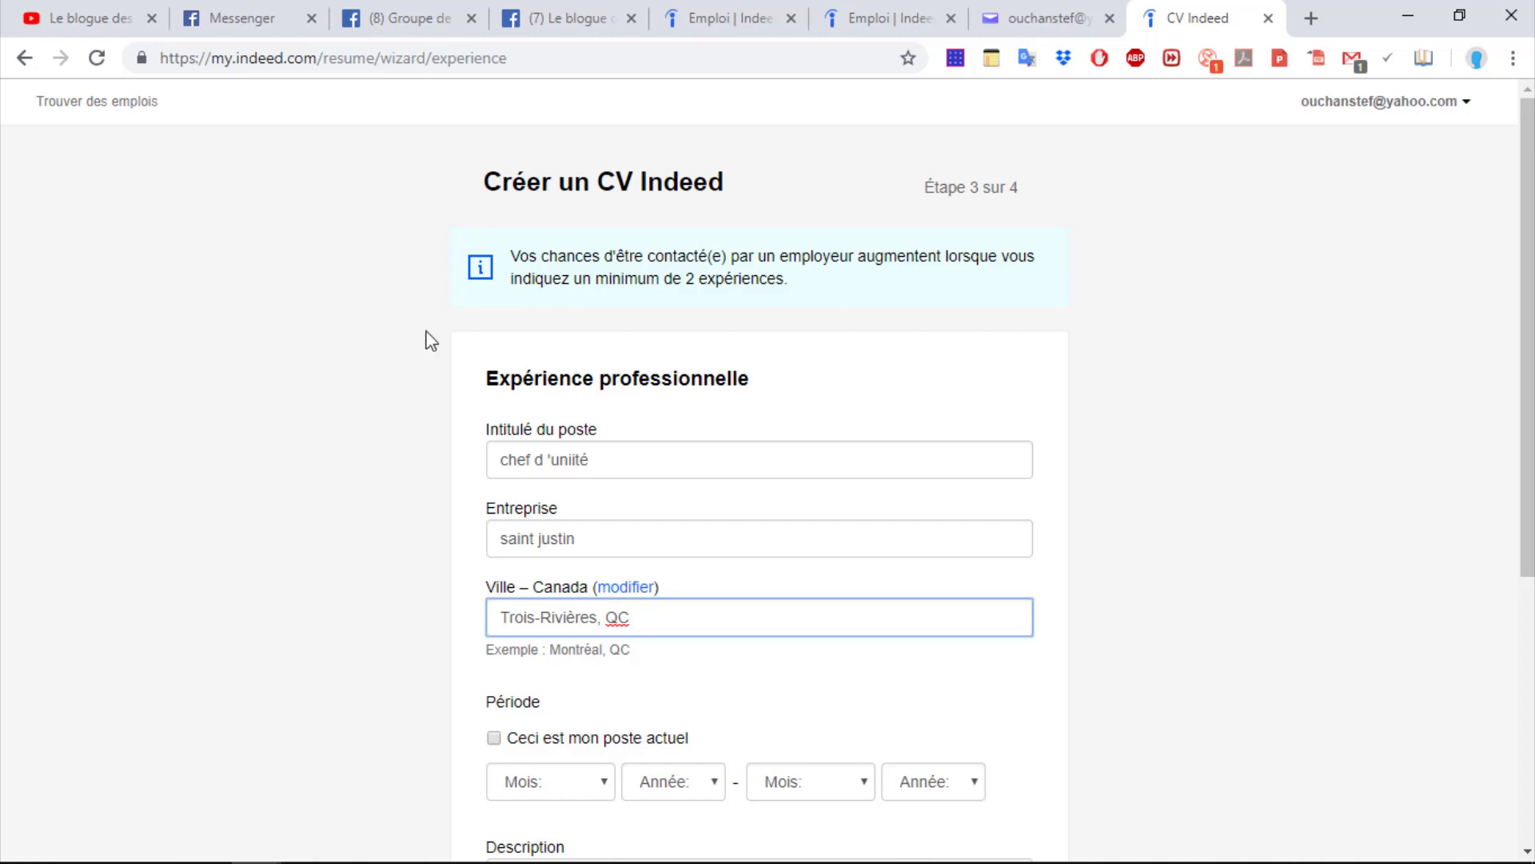
Mark it as the current job since mai 2001, add a description, and continue to step 4
drag(1522, 297, 1524, 456)
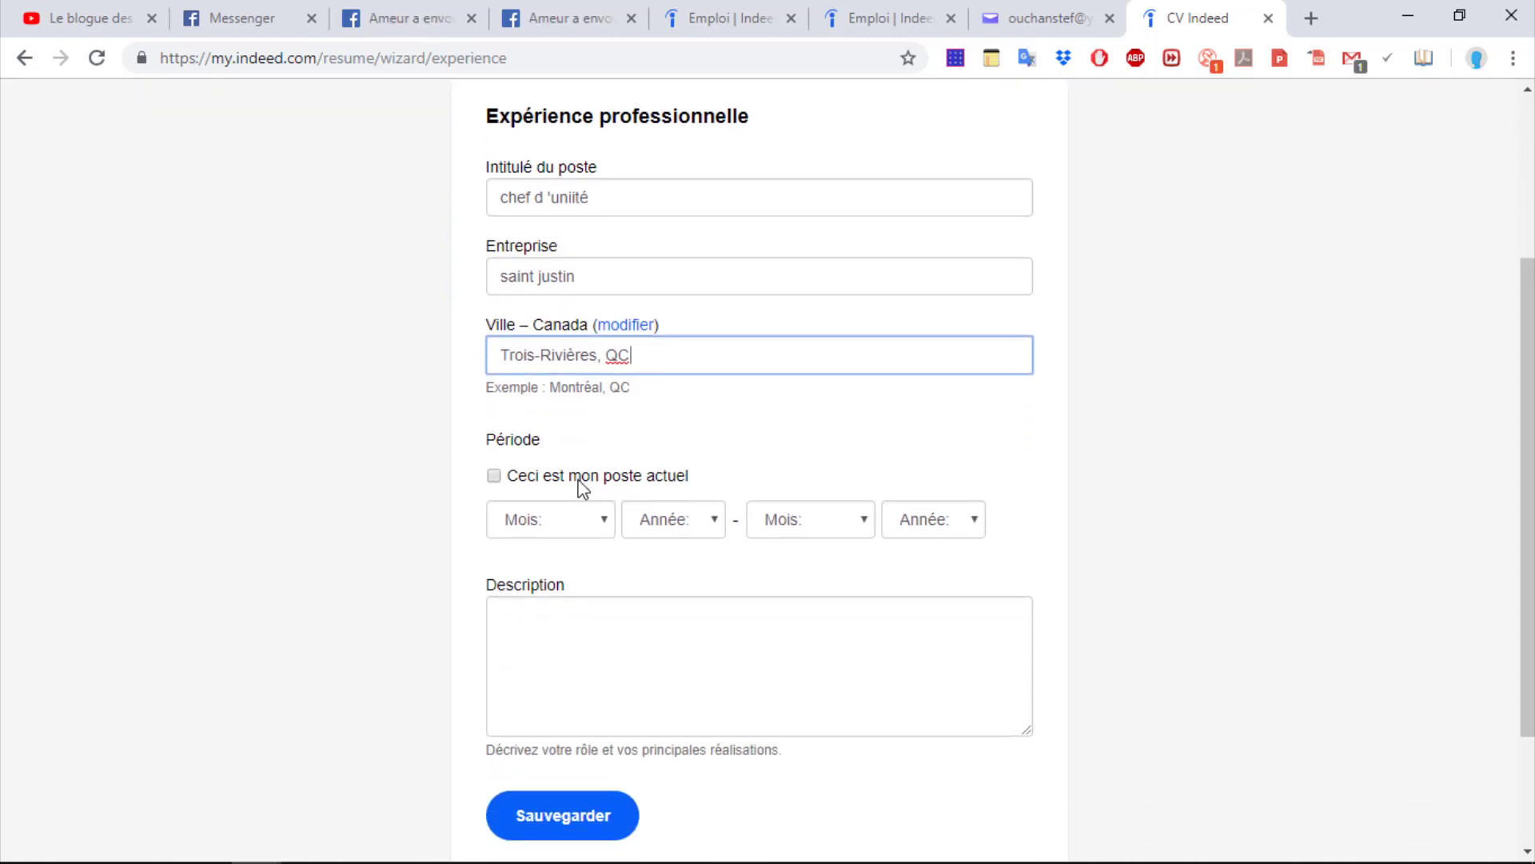
click(494, 475)
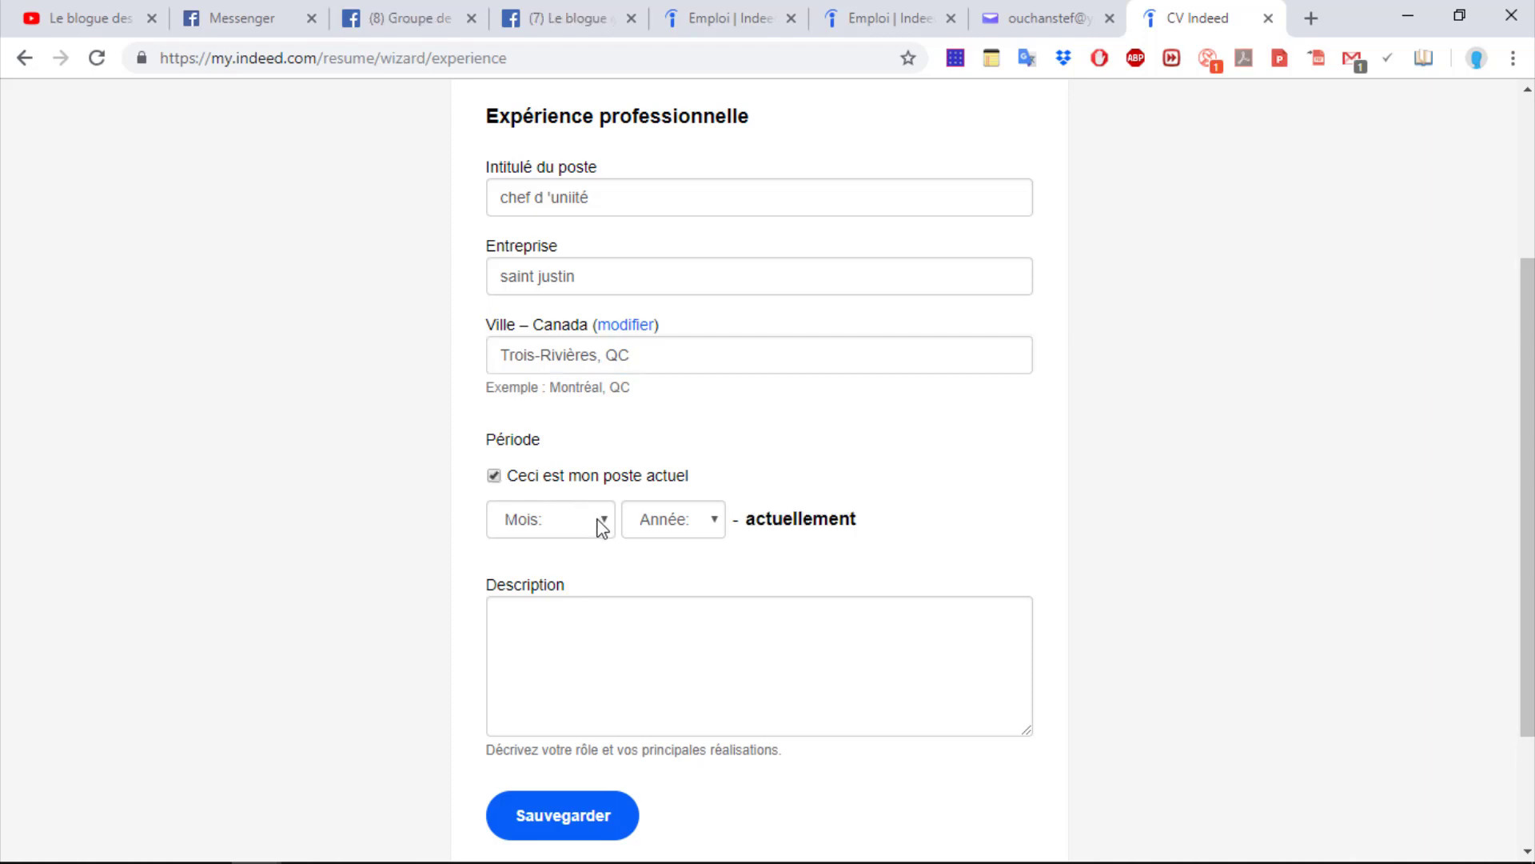
click(598, 520)
click(519, 649)
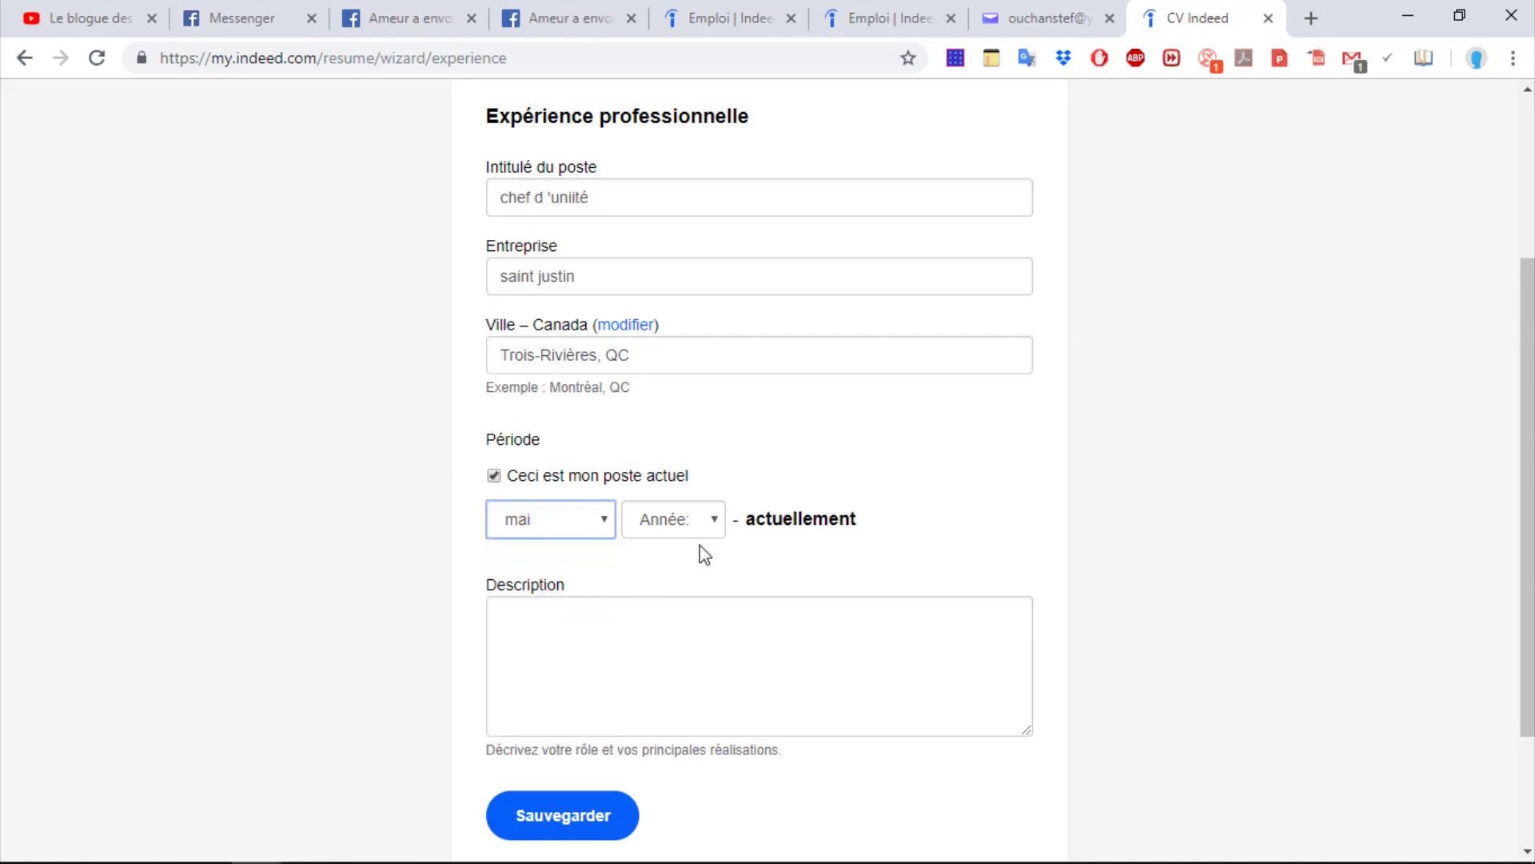
click(692, 520)
click(691, 490)
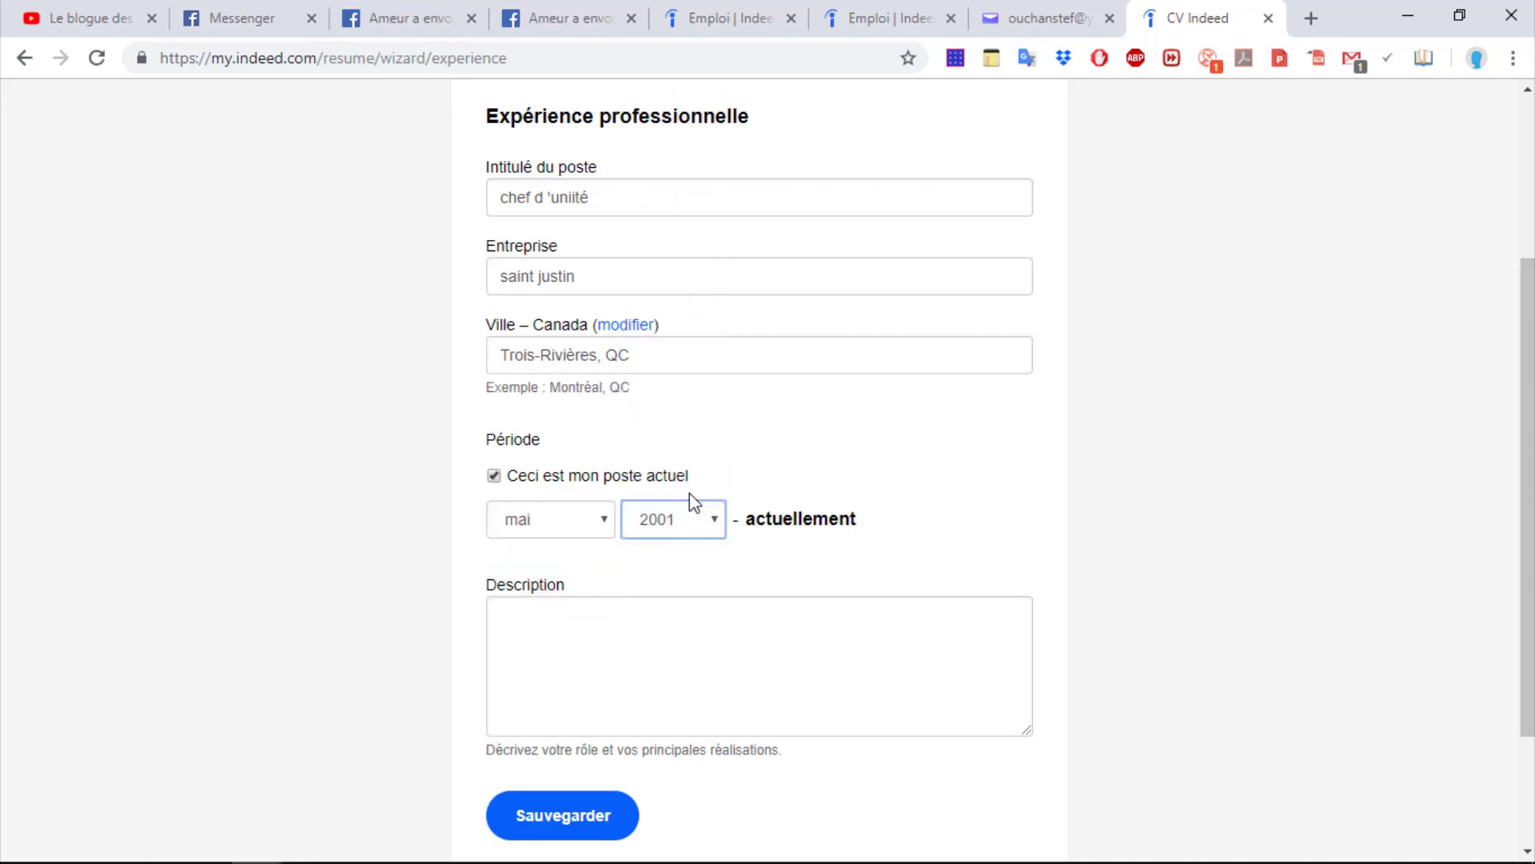
click(568, 620)
text(hhhhhhhhhhhhhhhhhhhhhhhhhhhhhhhhhhhhhhhhhhhhhhhhhhhhhhhhhhhhhhh)
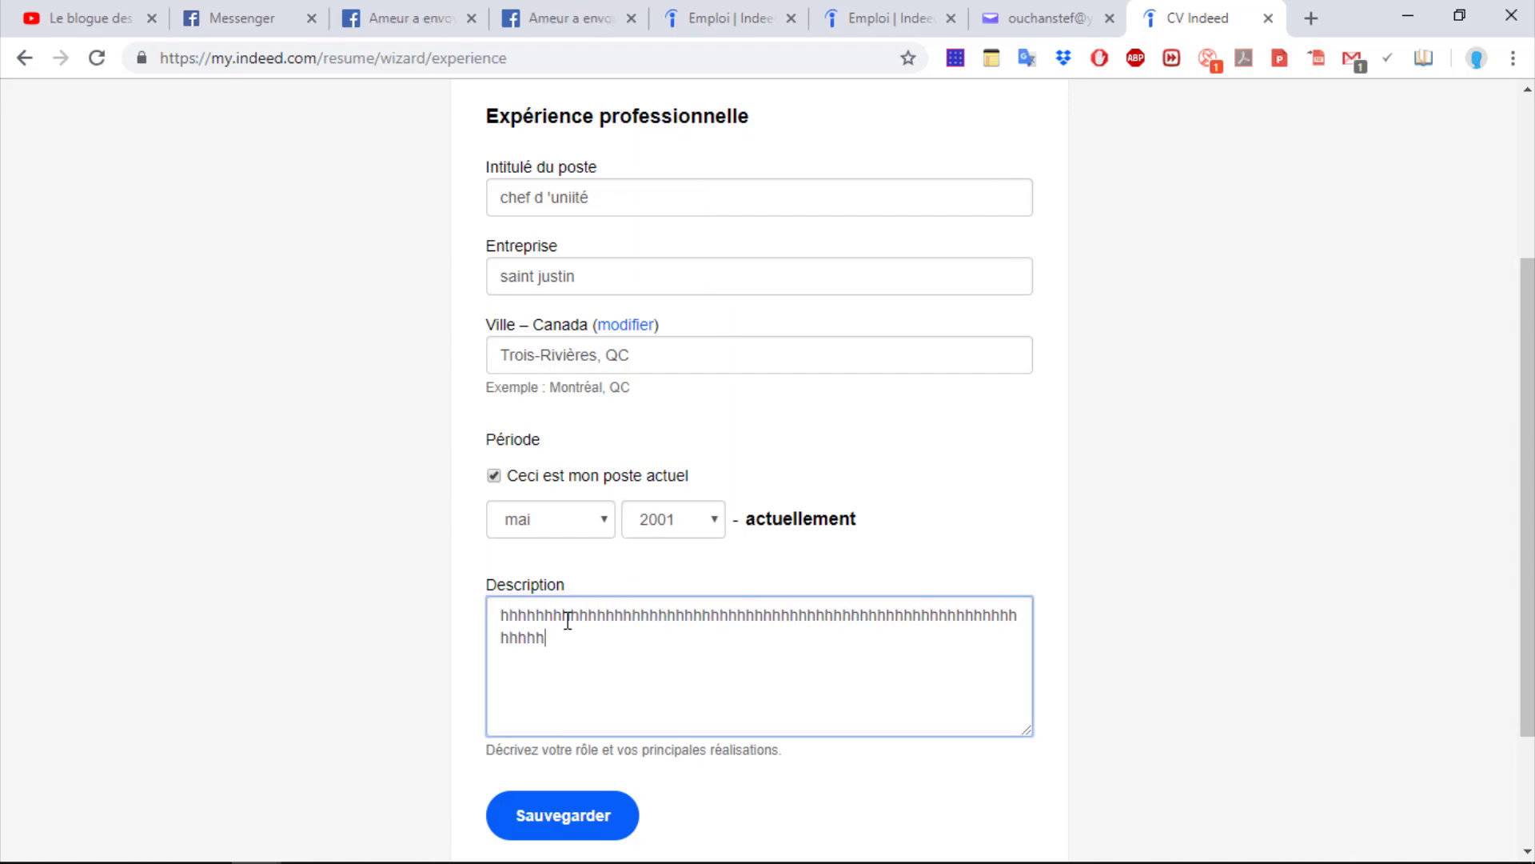
text(hhhhhhhhhhhhhhhhhhhhhhhhhhhhhhhhhhhhhhhhhhhhhhhhhhhhhhhhhhhhhhhhhhhhhhhhhhhhhhhhhh)
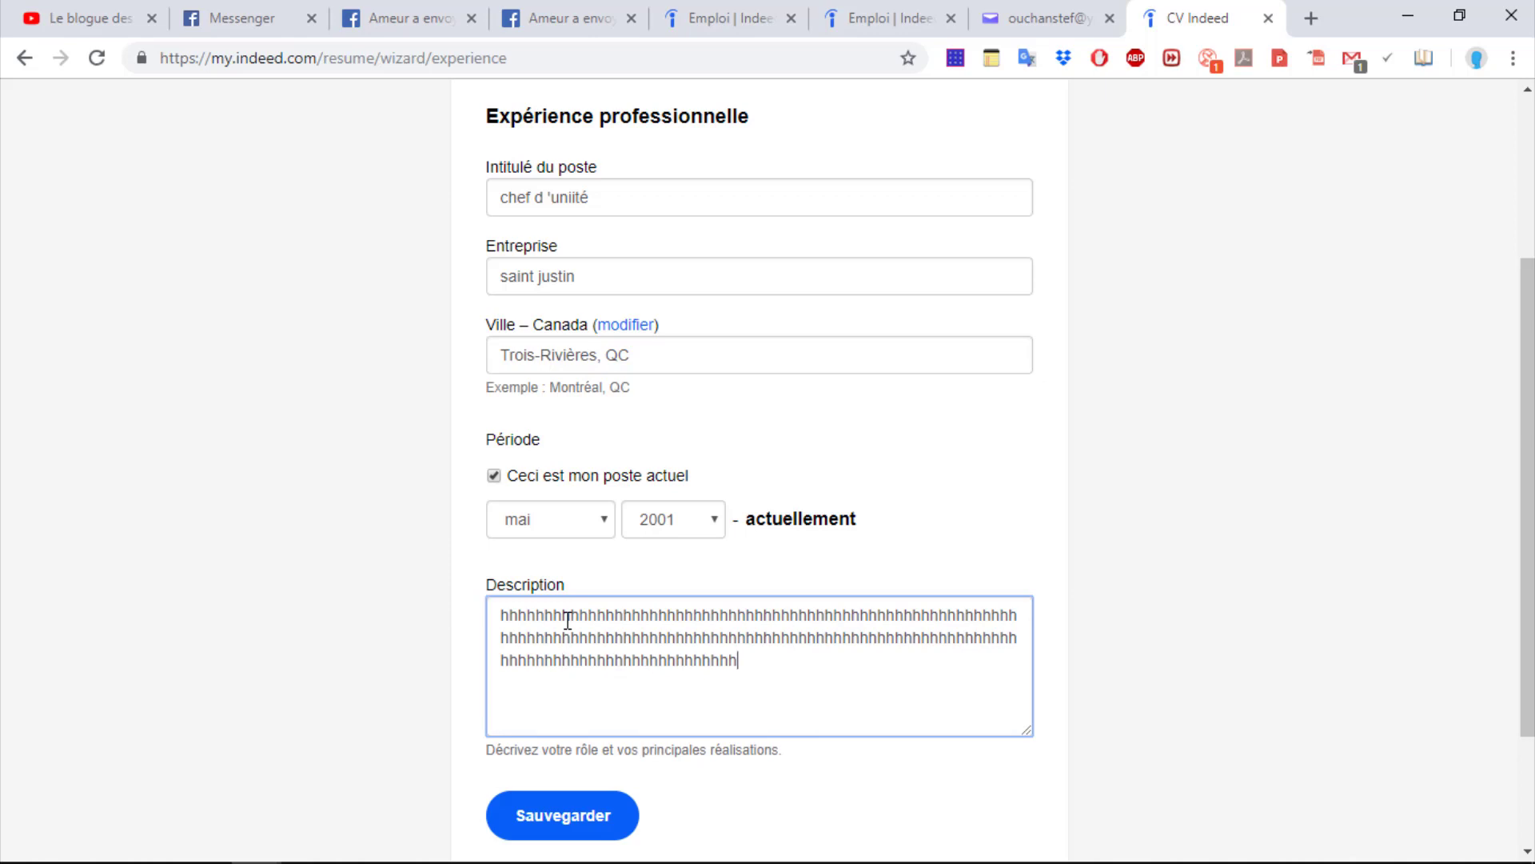
text(hhhhhhhhhhhhhhhhhhhhhhhhhhhhhhhhhhhhhhhhhhhhhhhhhhhhhhhhhhhhhhhhhhhhhhhhhhhhhhhhhh)
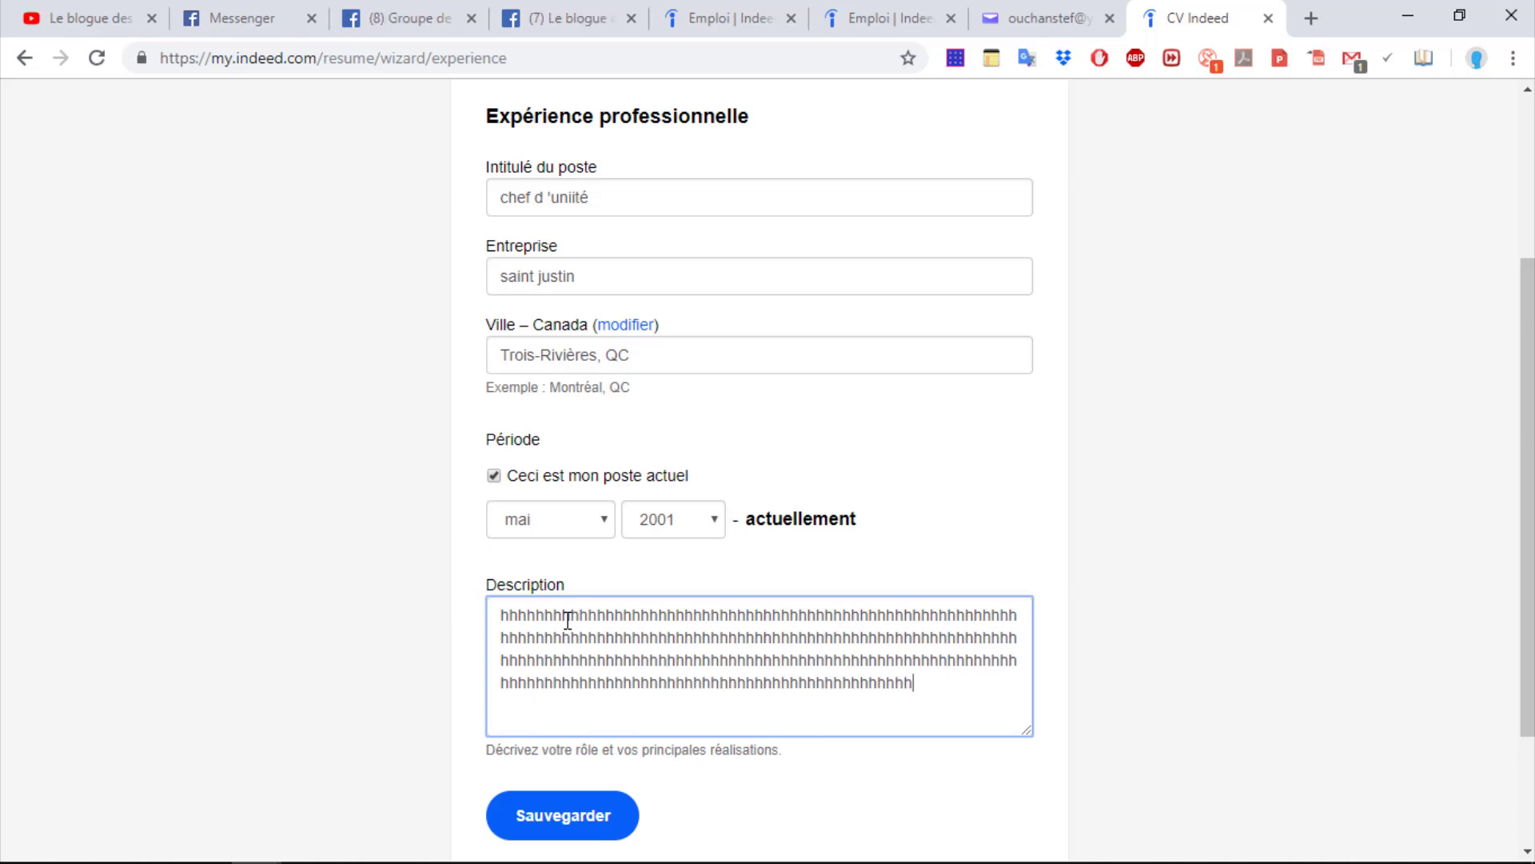
text(hhhhhhhhhhhhhhhhhhhhhhhhhhhhhhhhhhhhhhhhhhhhhhhhhhhhhhhhhhhhhhhhhhhhhhhhhhhhhhhhhhhhhhhhhhhhhhhhhhhhhhhhhhhhhhhhhhhhhhhhhhhhhhhhhhhhhhhhhhh)
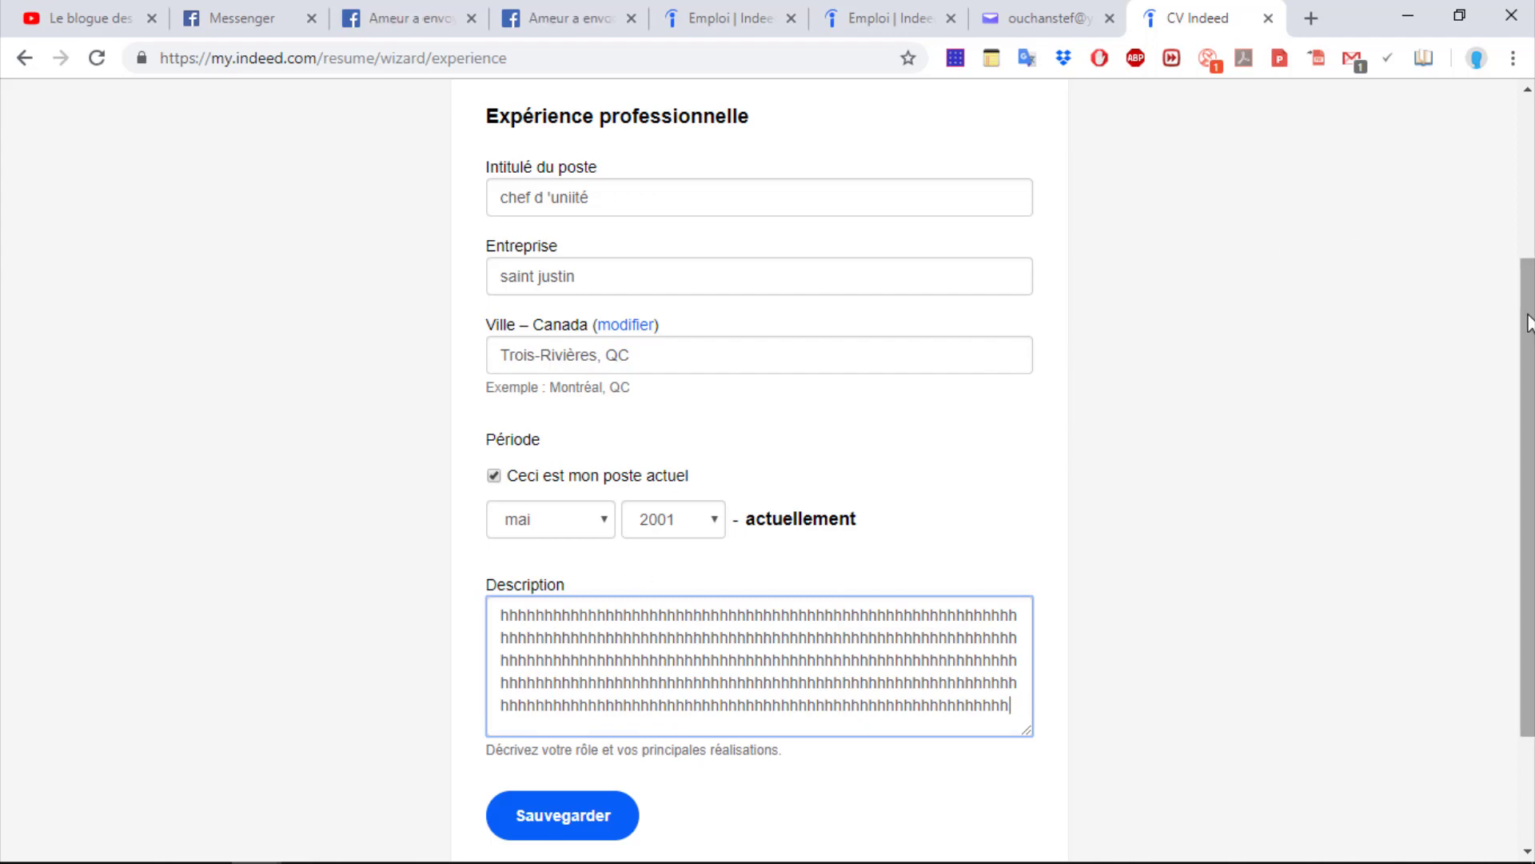
scroll(1443, 280, down, 2)
click(527, 784)
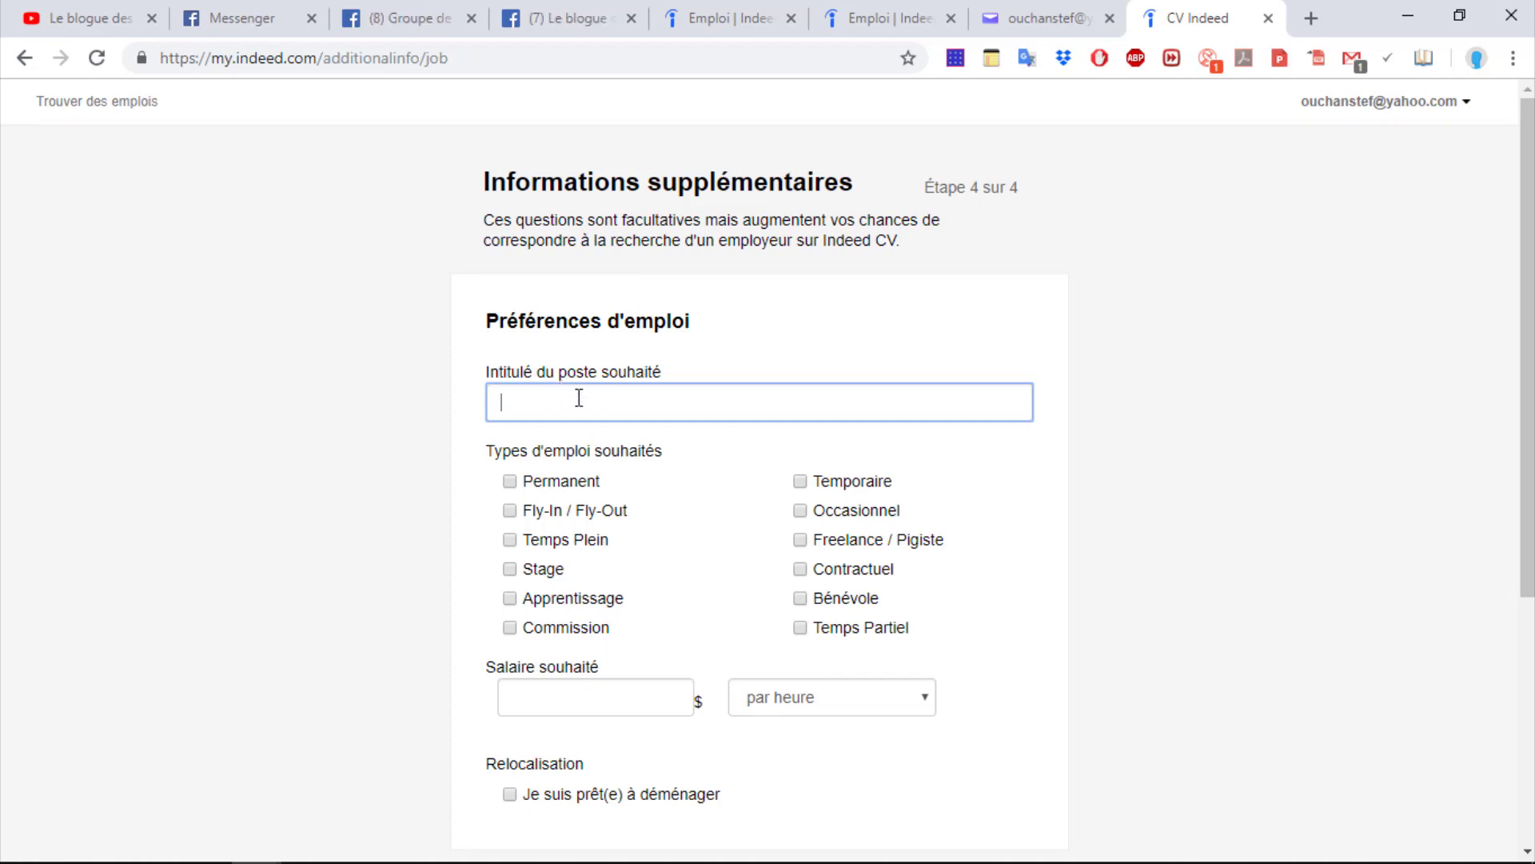
Set desired job title 'chef d'unité', Permanent job type, and desired salary 25 $ per hour
text(chef  )
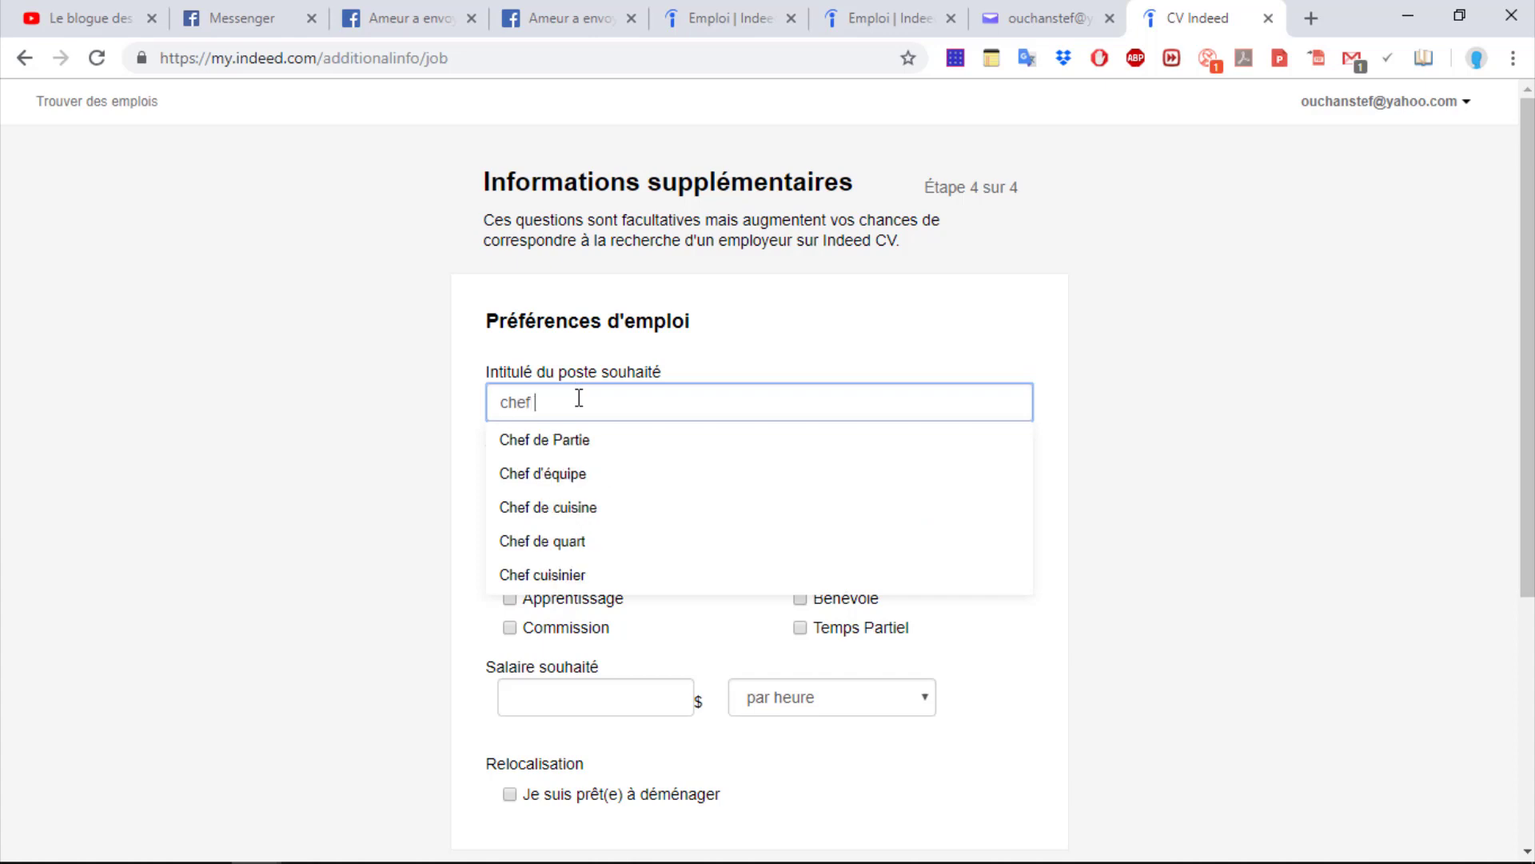
text(d'unité)
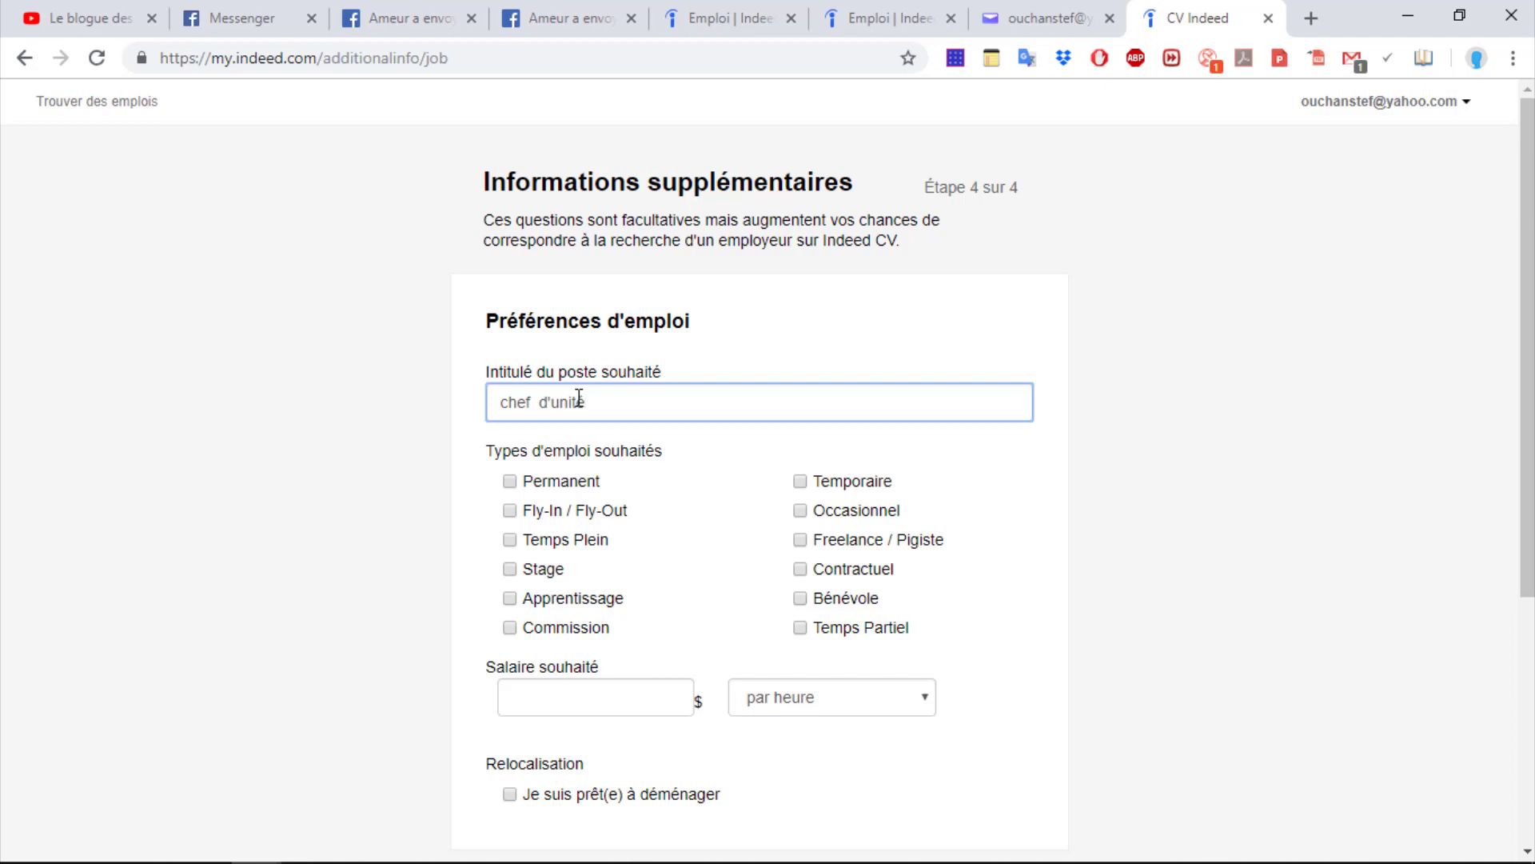
click(368, 425)
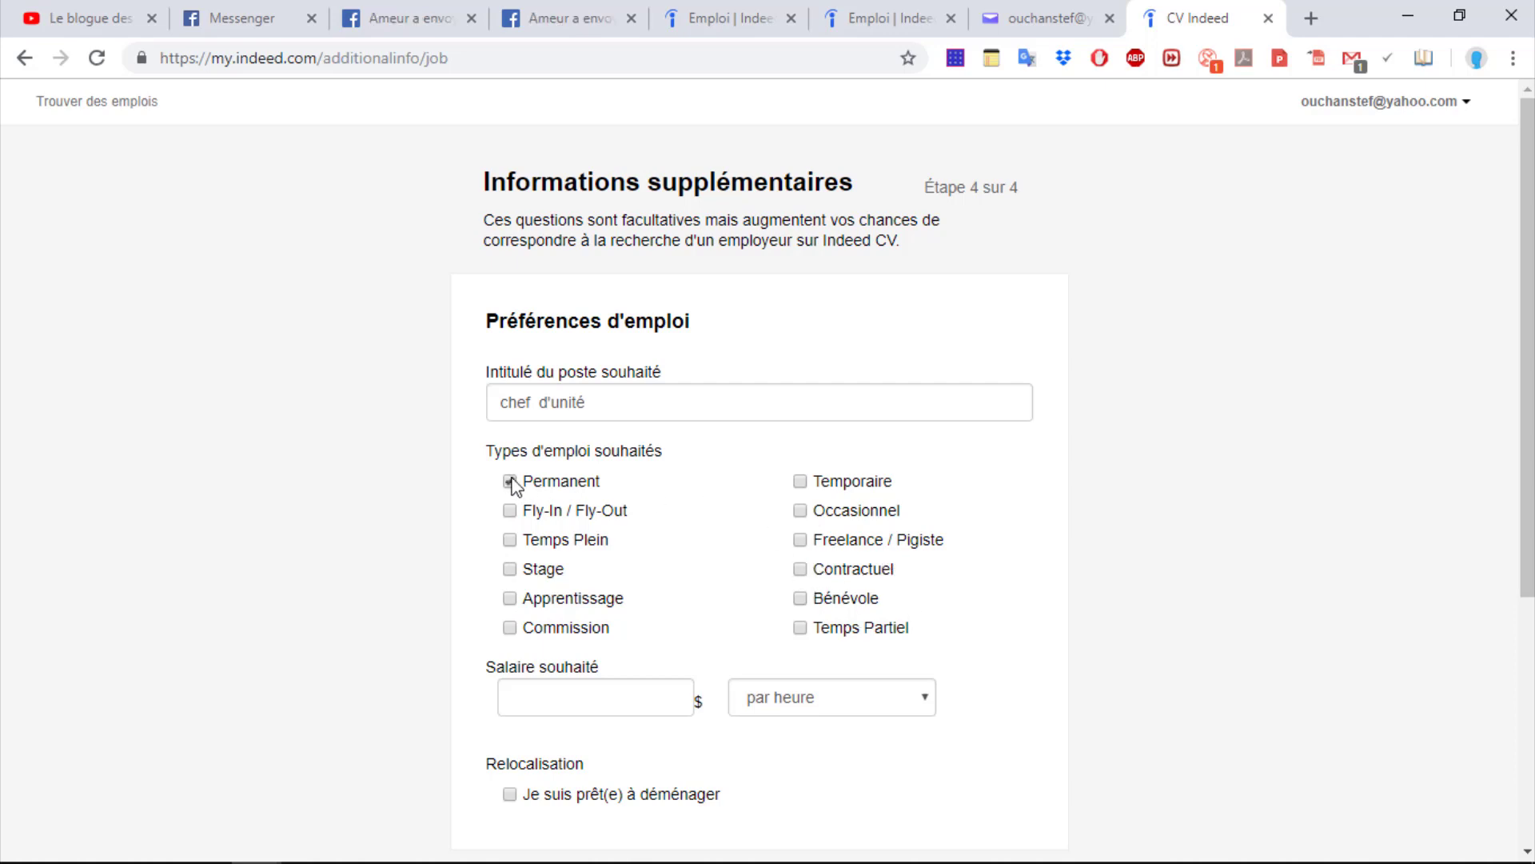
click(549, 695)
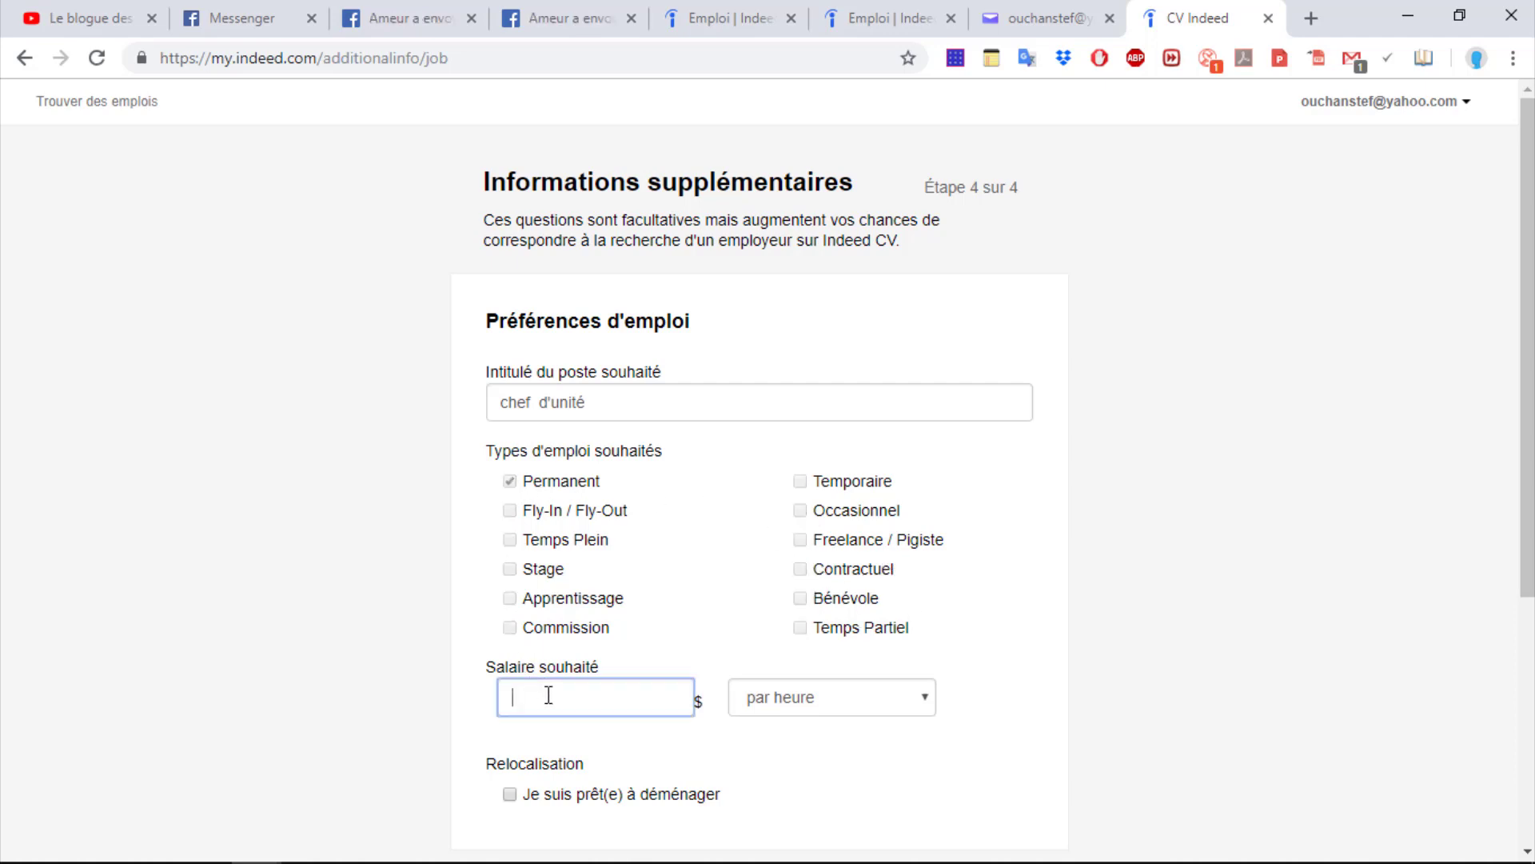
text(25)
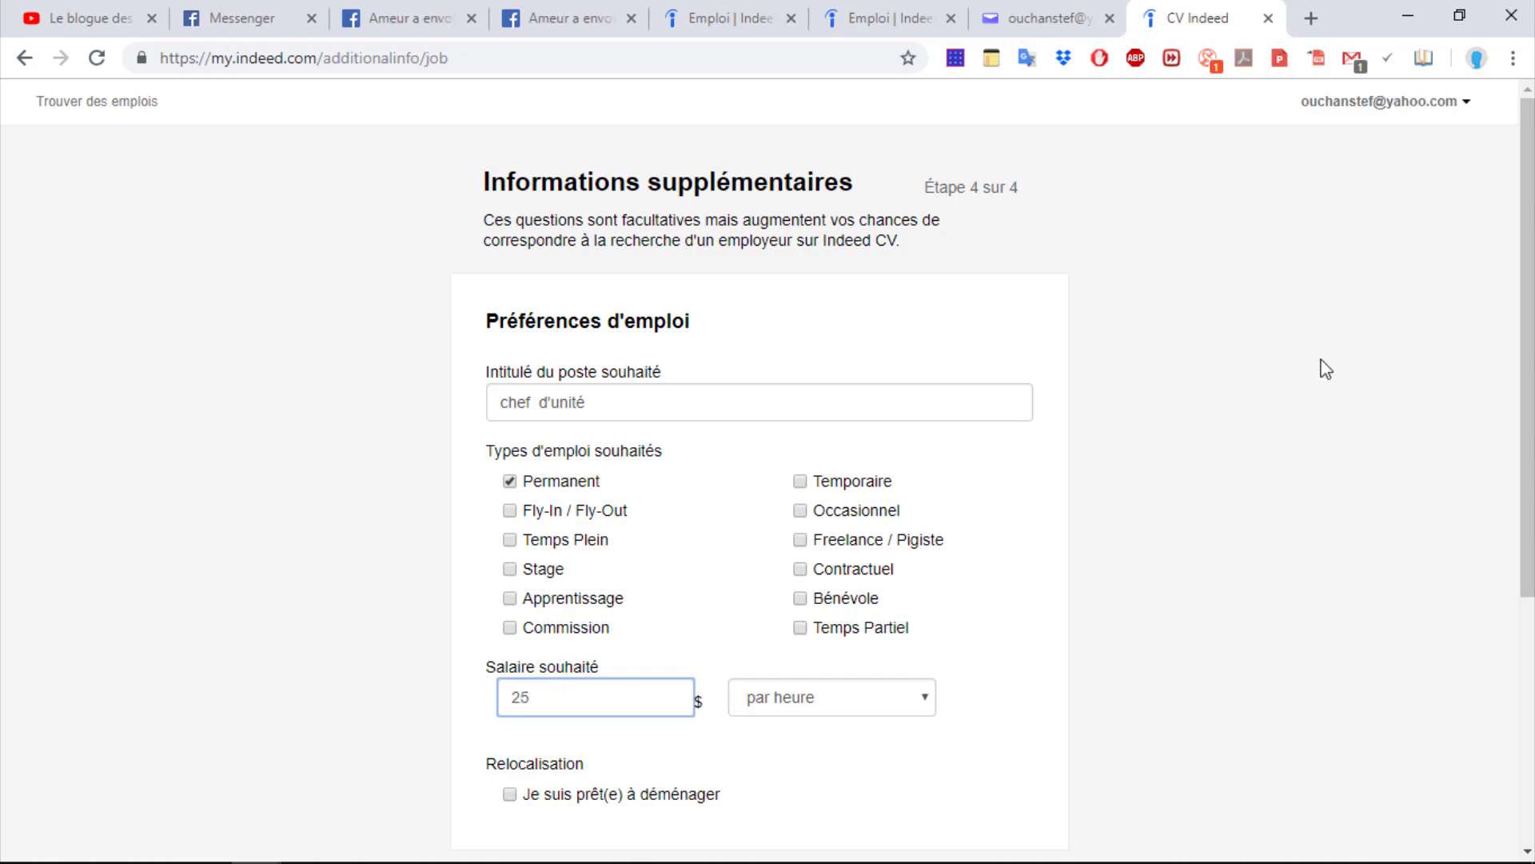
drag(1511, 341, 1514, 447)
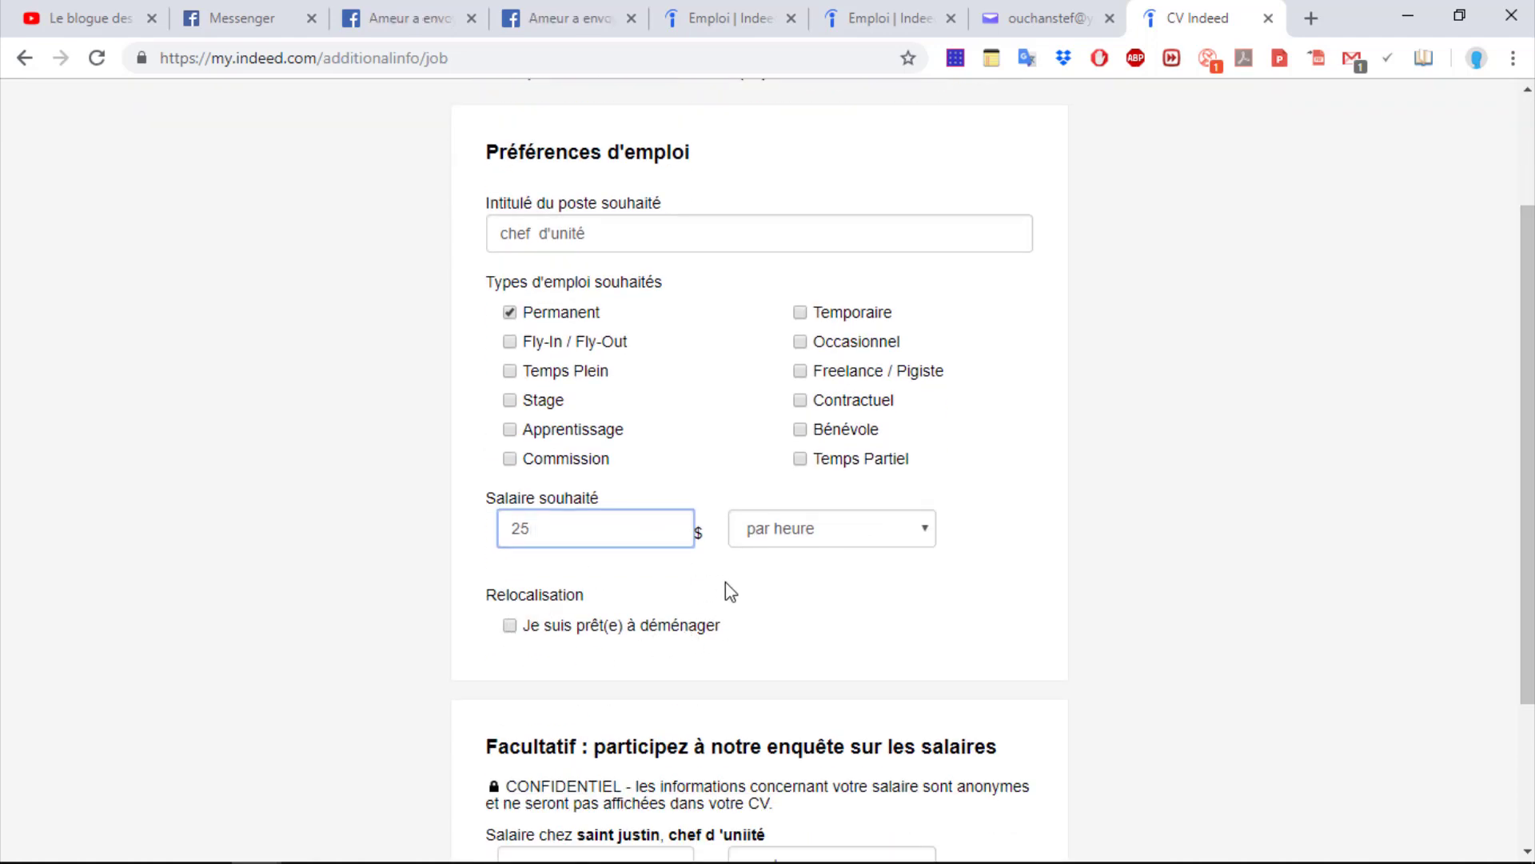
Tick willingness to relocate anywhere, enter 25 as the survey's current salary, and submit
click(509, 625)
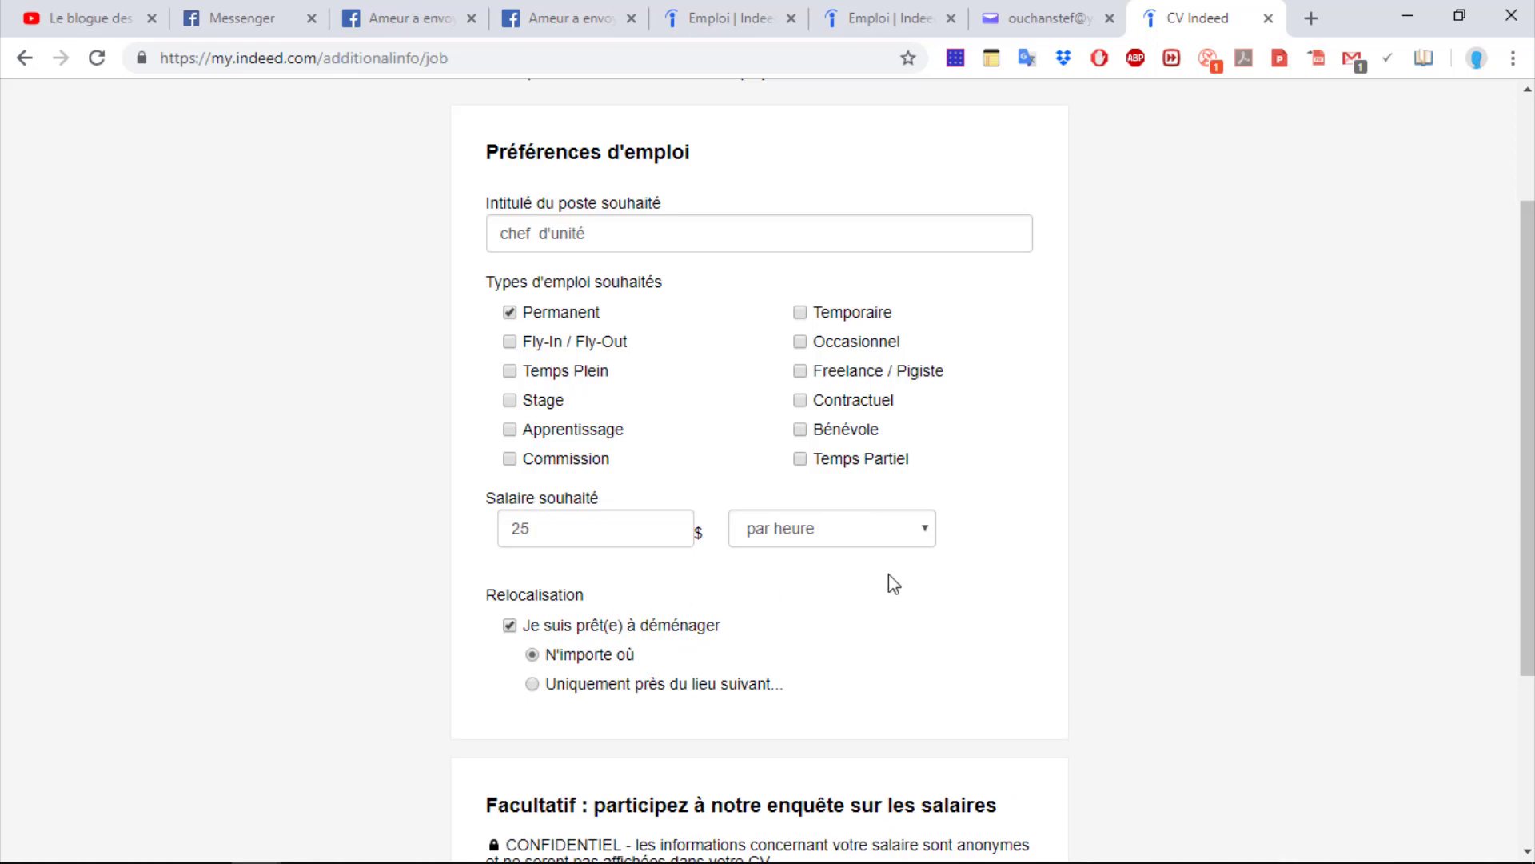
drag(1520, 416, 1160, 592)
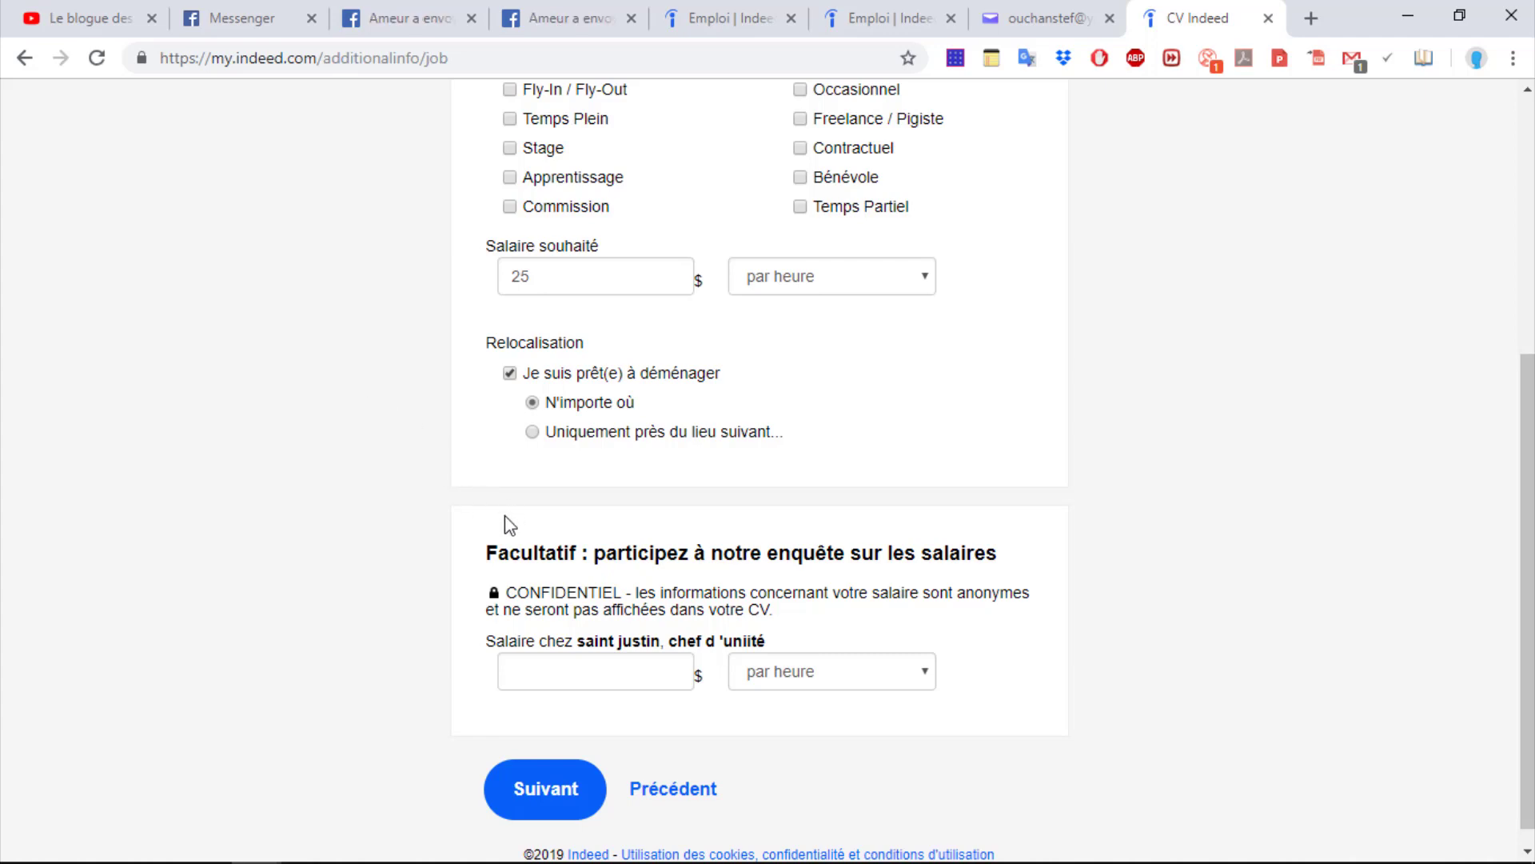
click(586, 680)
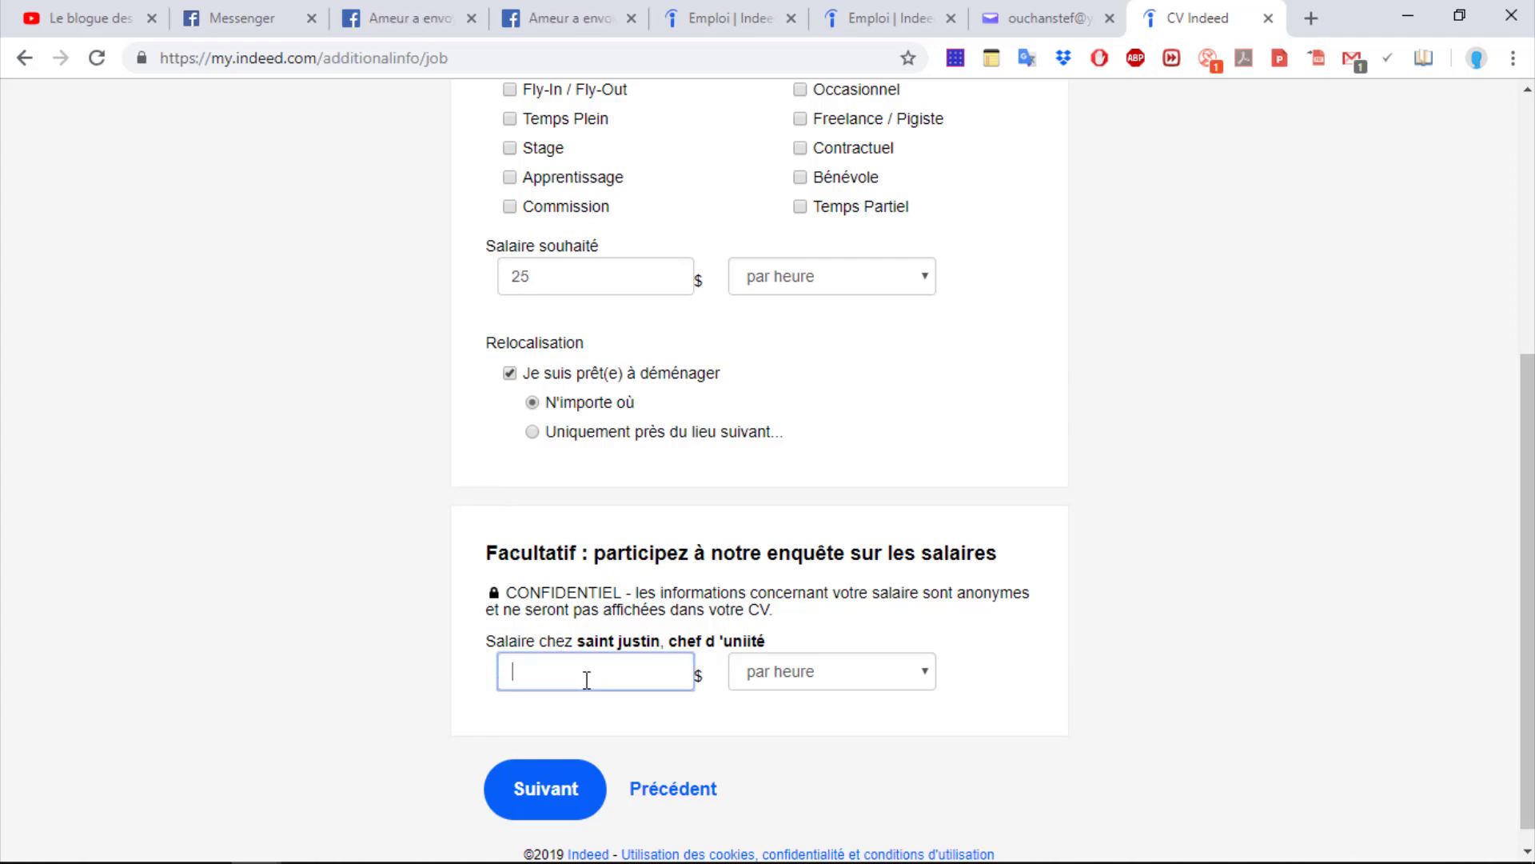
text(25)
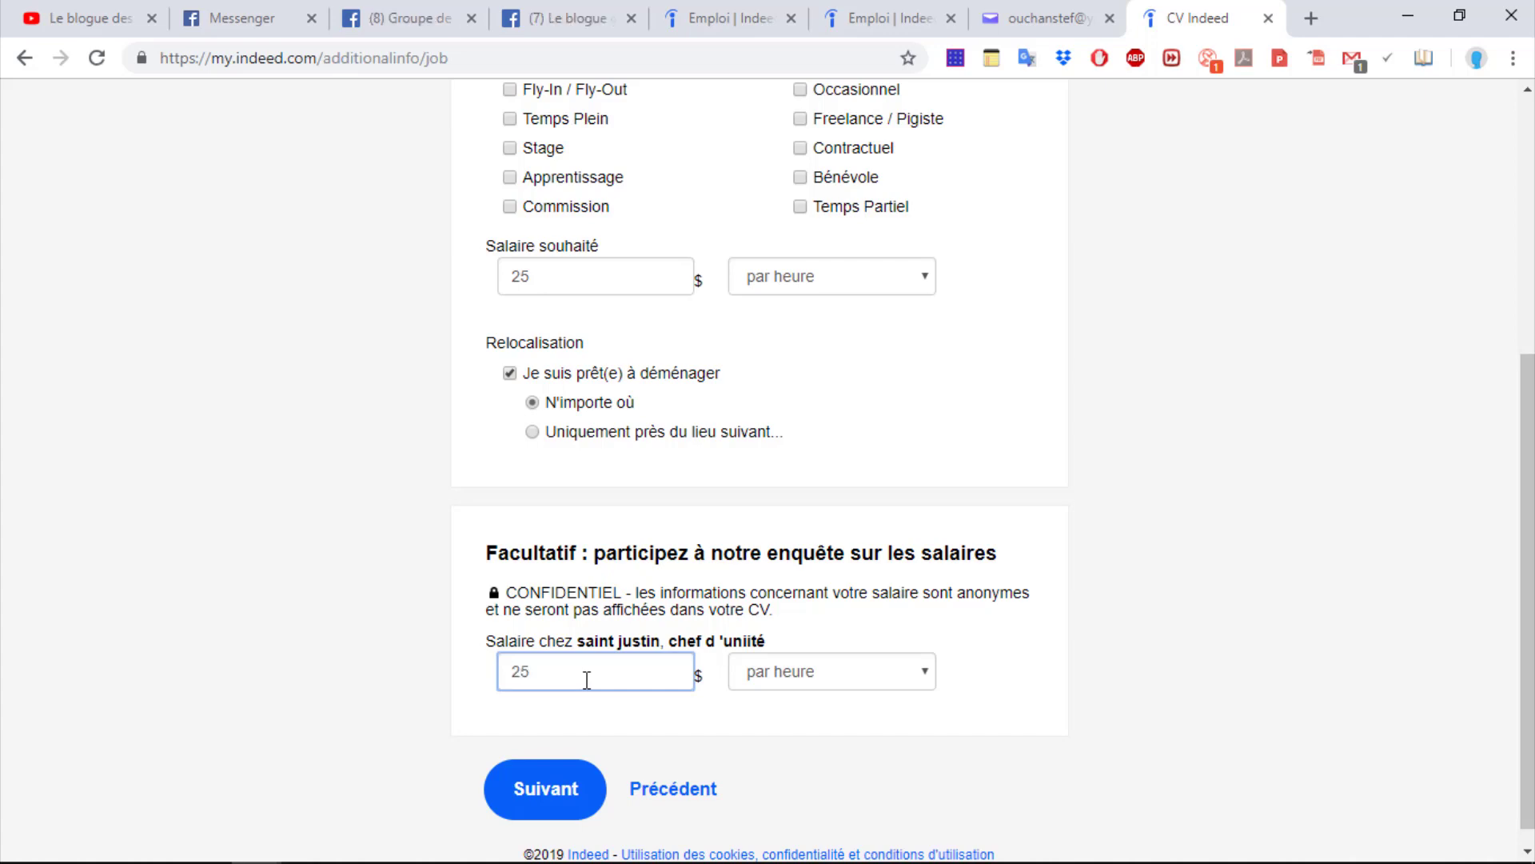
click(550, 806)
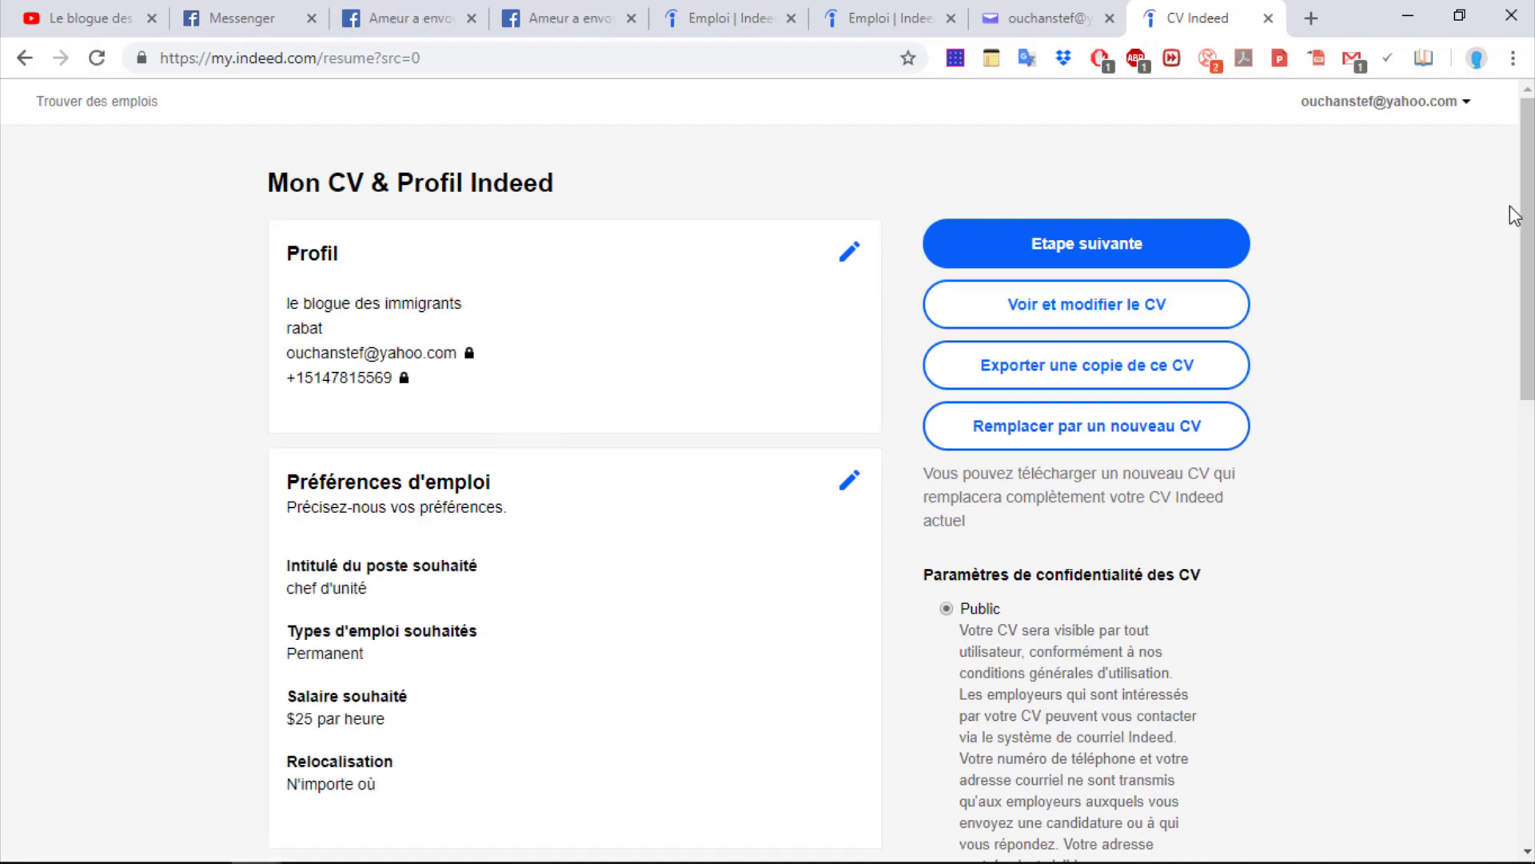
Open the pencil editors for Profil and Préférences d'emploi on the Mon CV & Profil page
drag(1528, 211, 1527, 352)
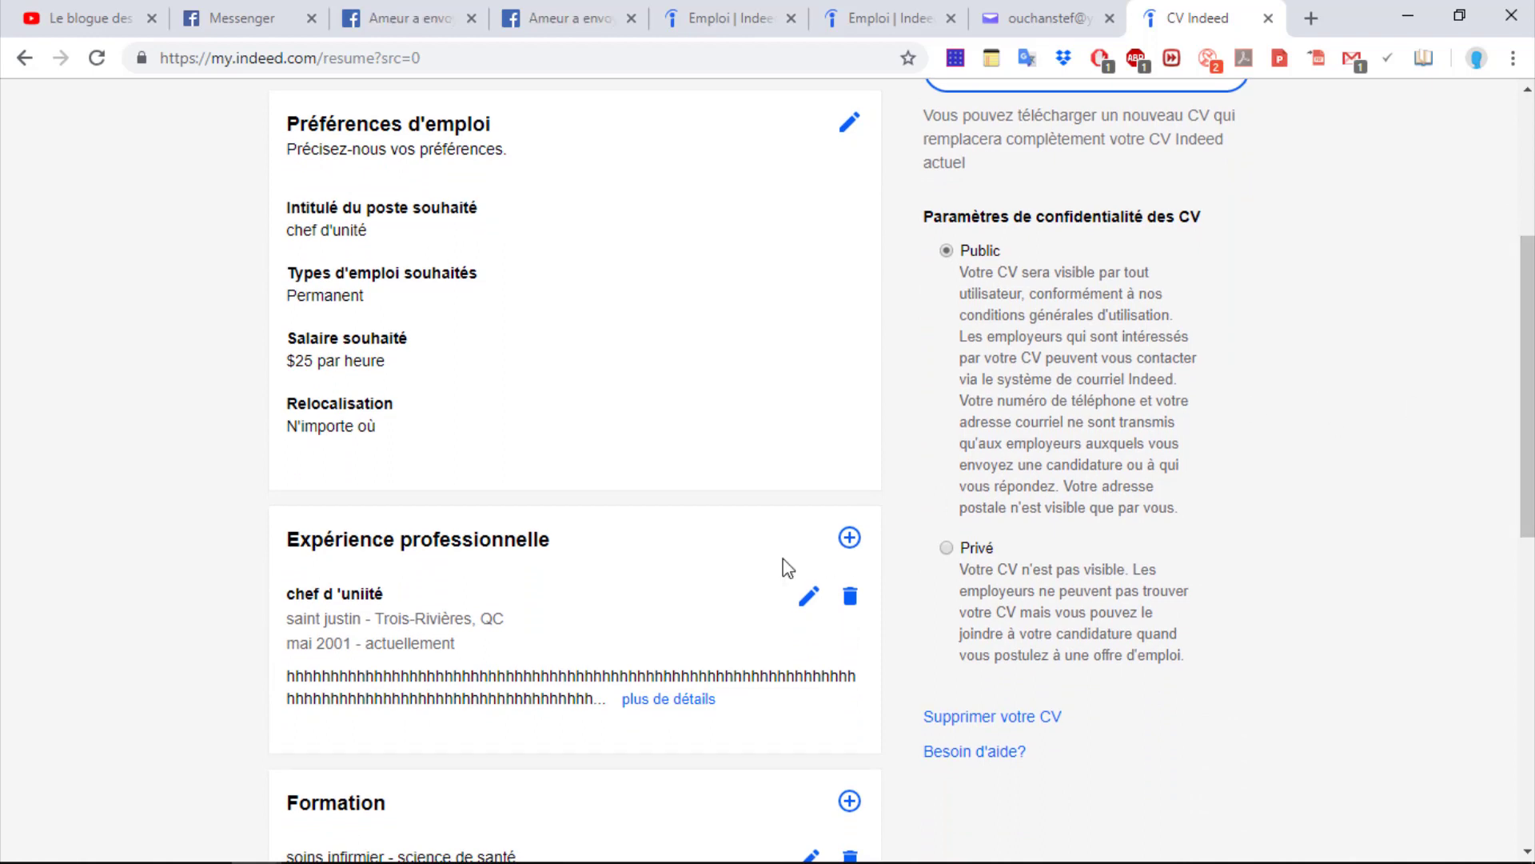
mouse_move(1523, 363)
mouse_down()
mouse_move(1528, 552)
mouse_move(1441, 194)
mouse_move(1462, 304)
mouse_move(1439, 246)
mouse_up()
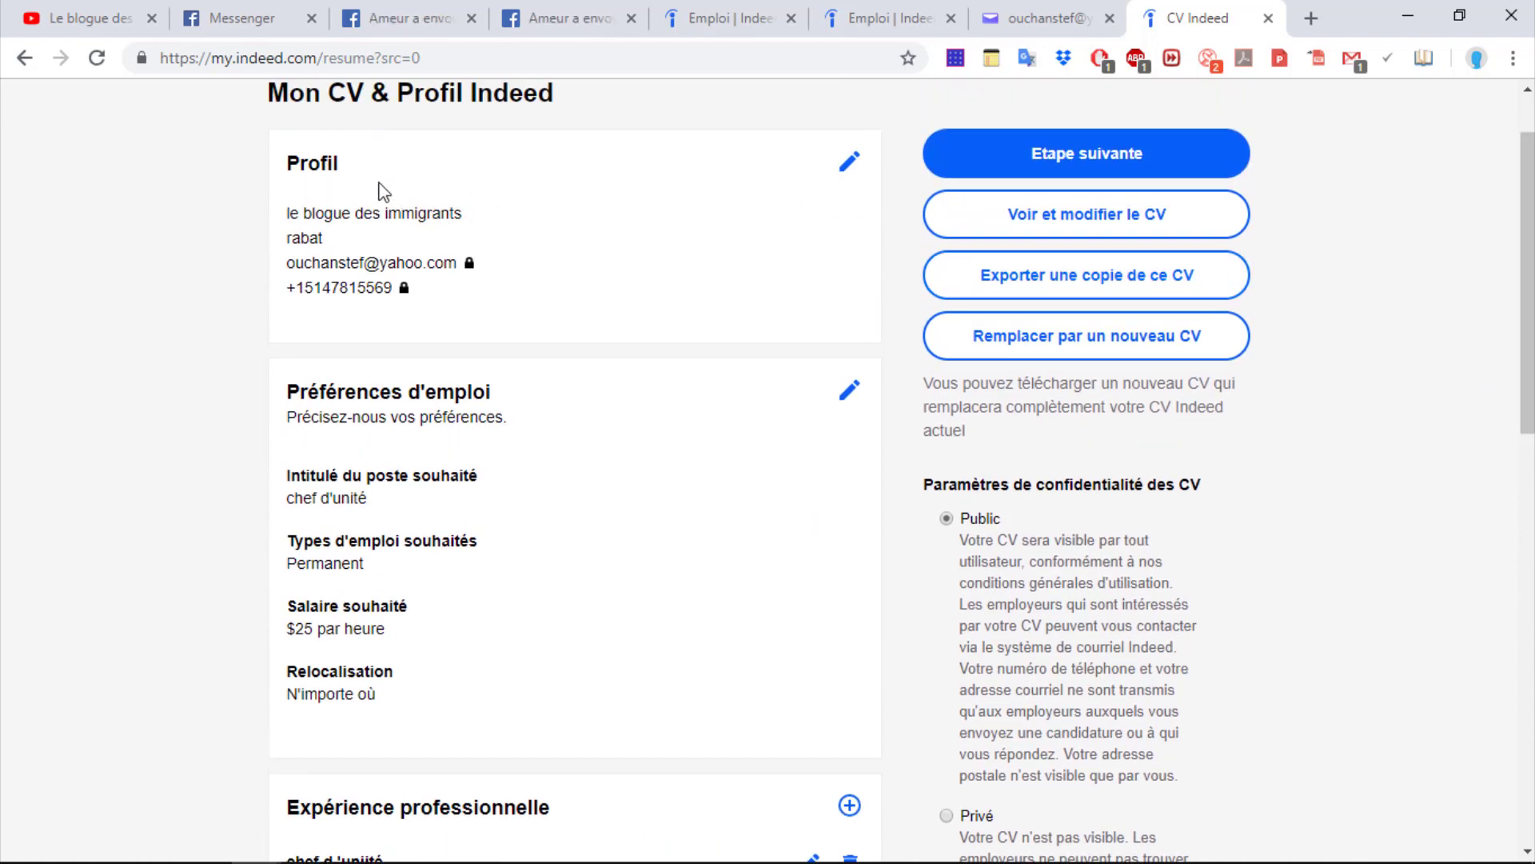
click(847, 165)
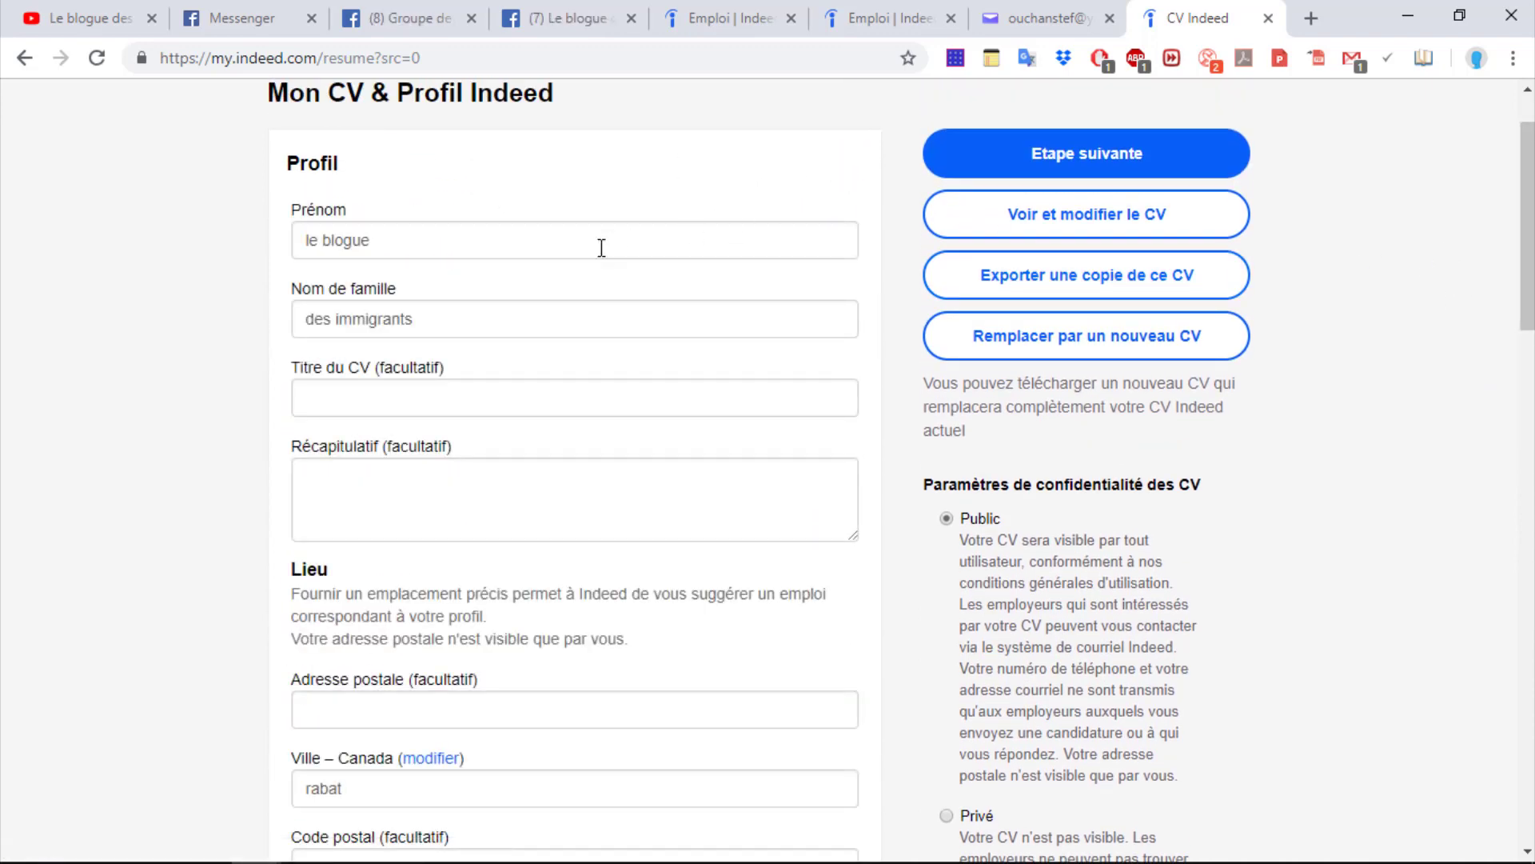
scroll(542, 567, down, 9)
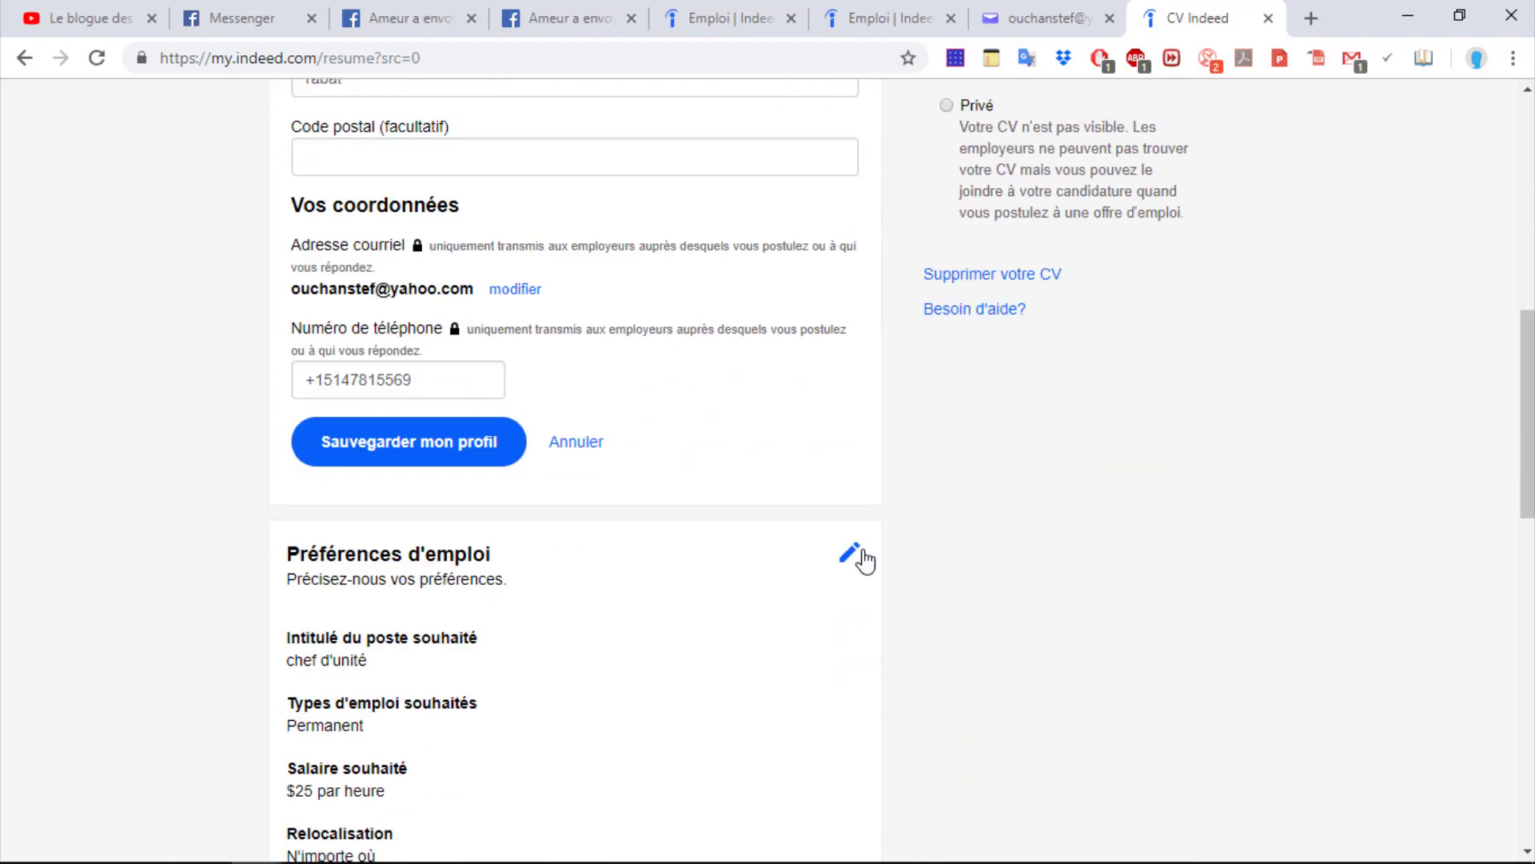
click(851, 554)
drag(1525, 327, 1523, 595)
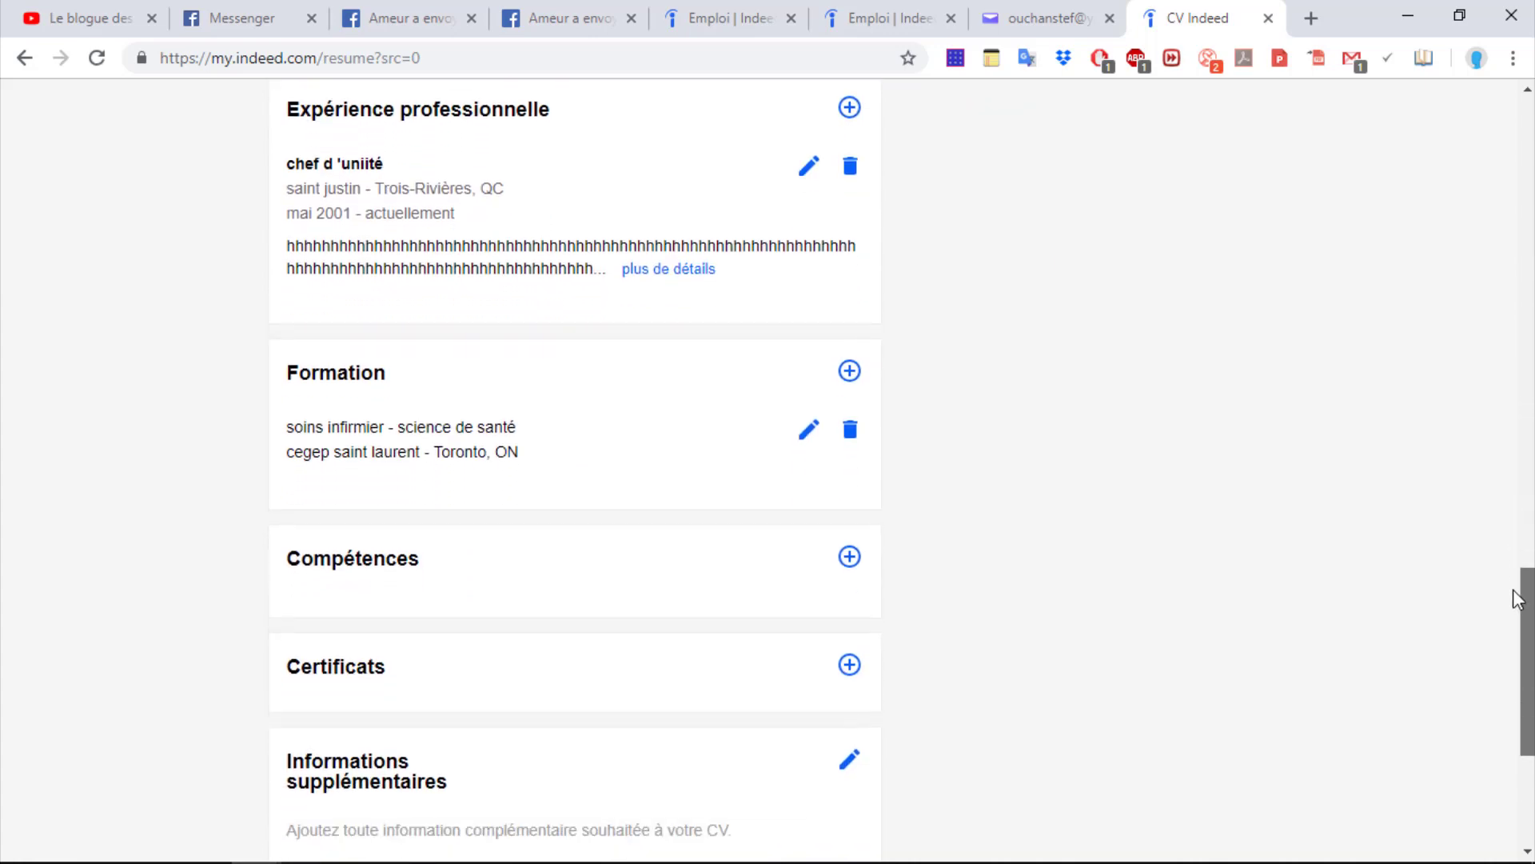
Add a new education: comptable at cegep bois de bouogne, field comptabilité, Montréal, QC
click(849, 374)
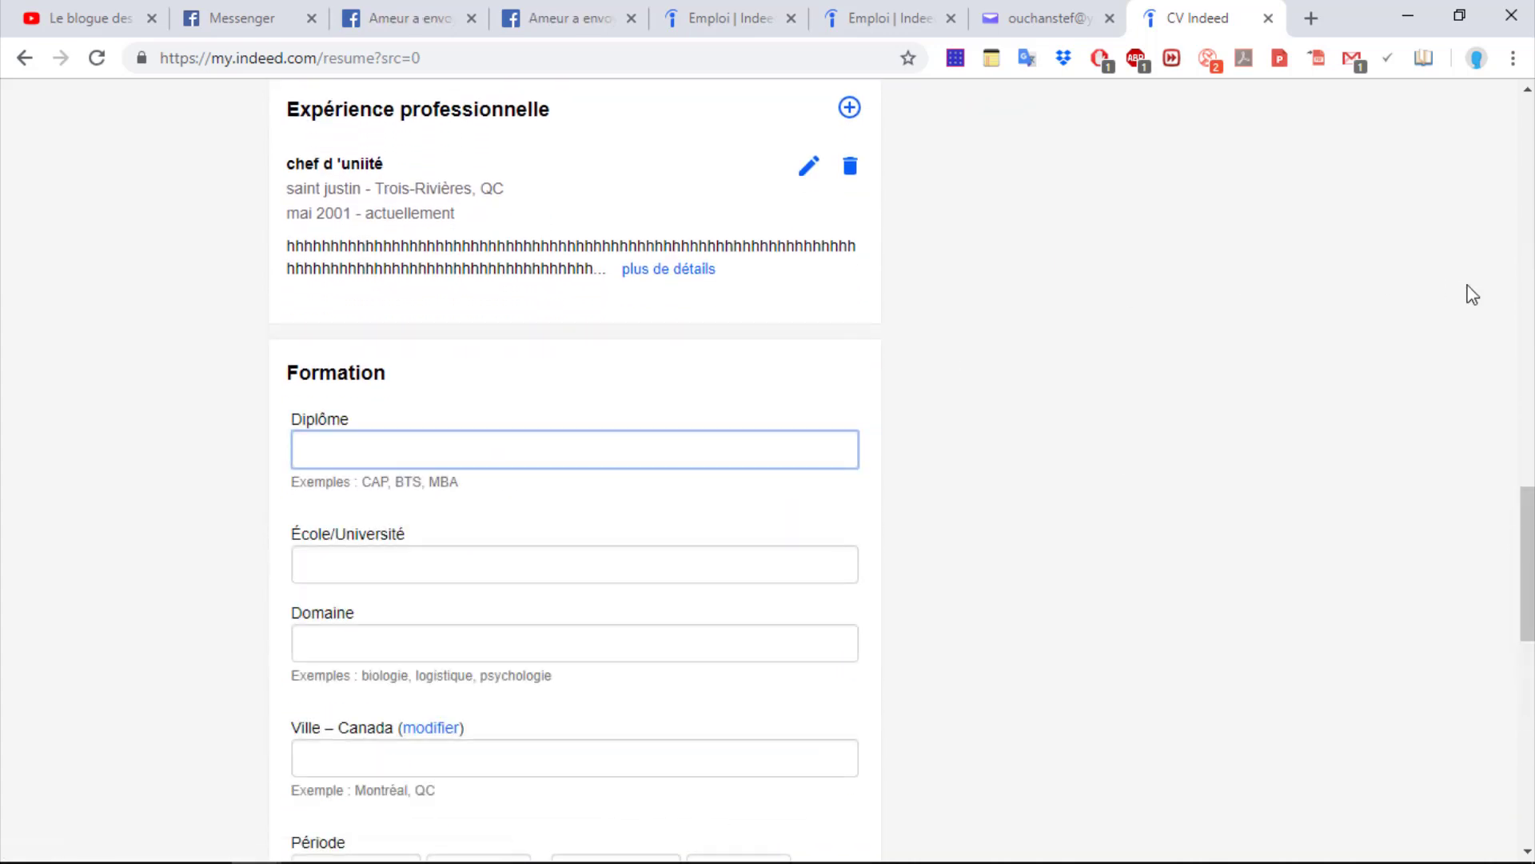
drag(1527, 557, 1527, 601)
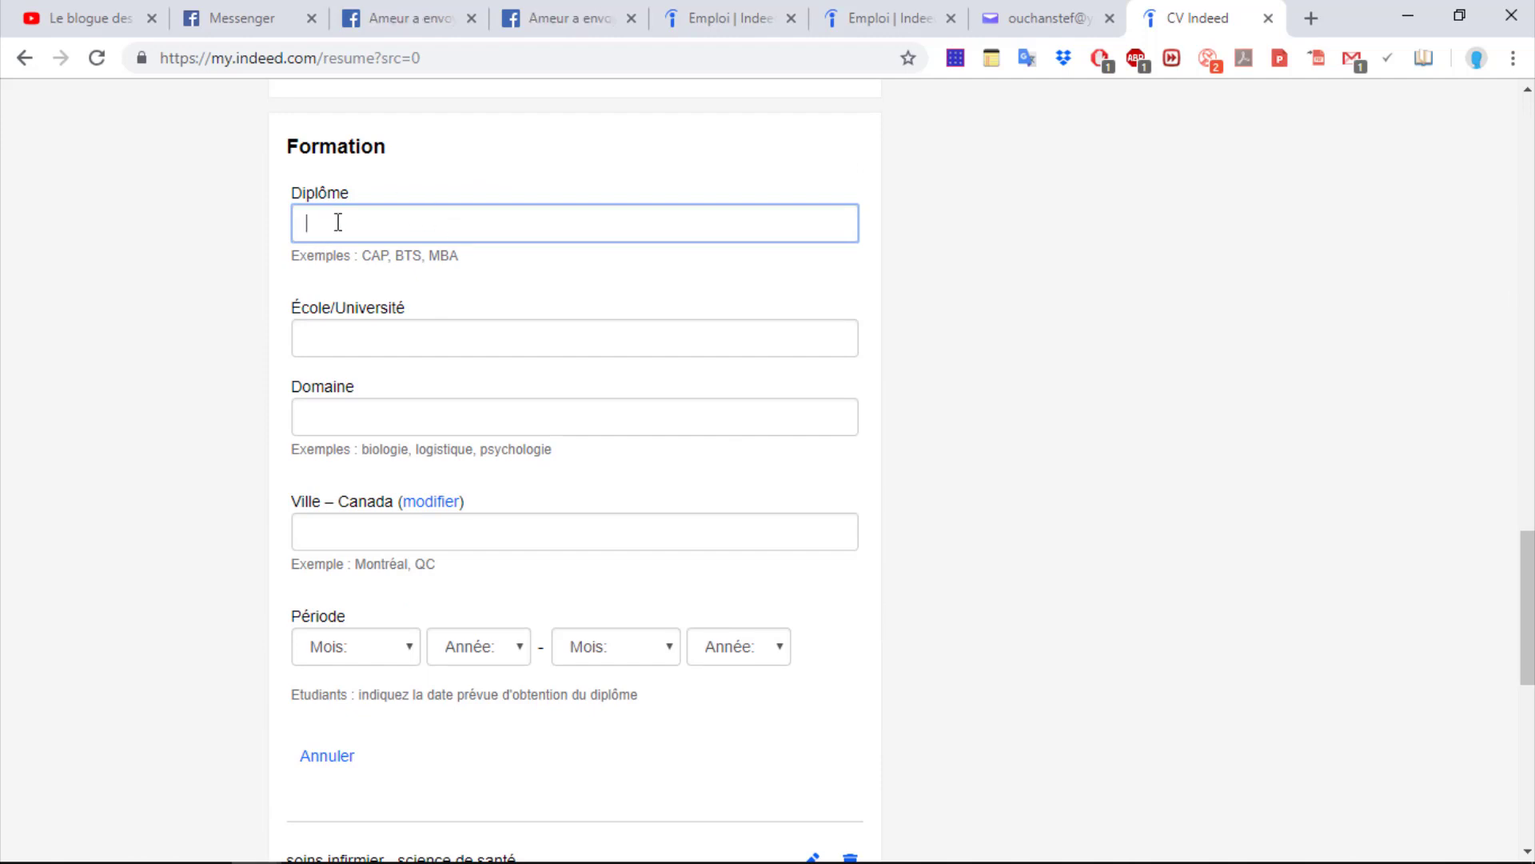
text(comptable)
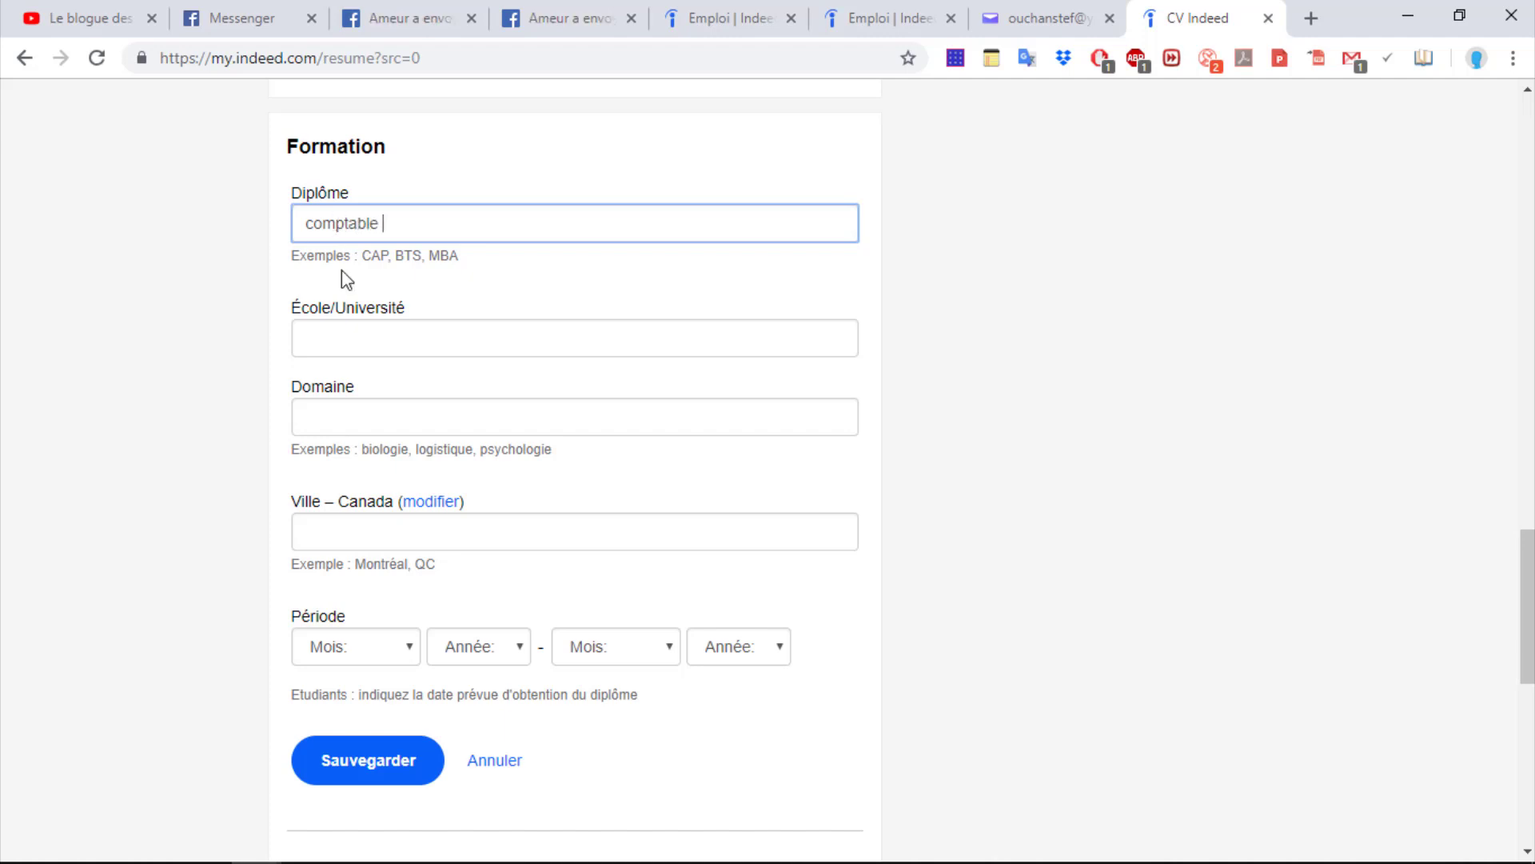
click(334, 332)
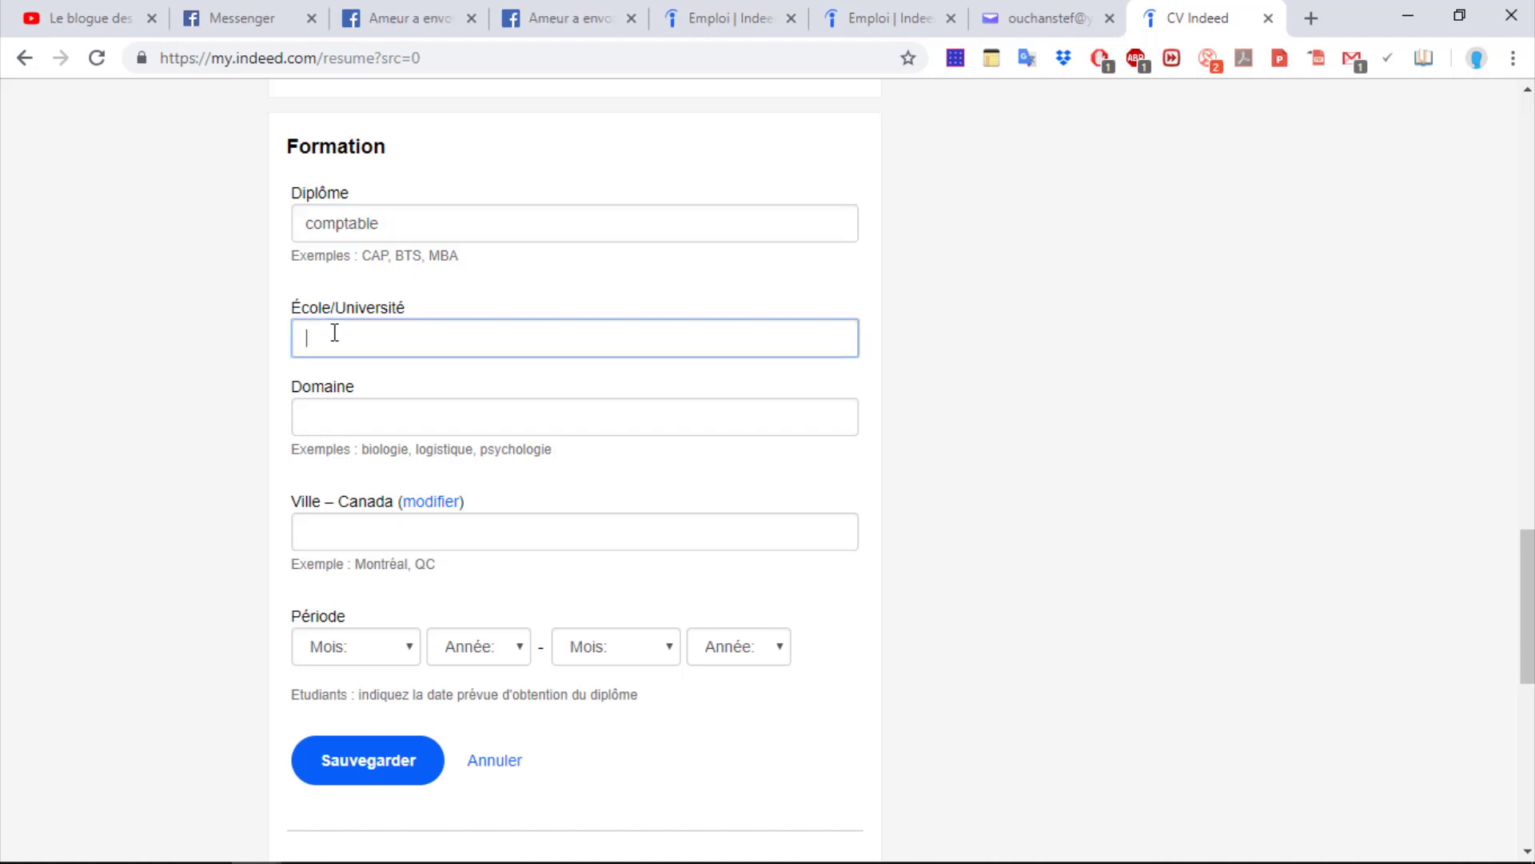
text(cegep bois de bouogne)
click(345, 414)
text(comta)
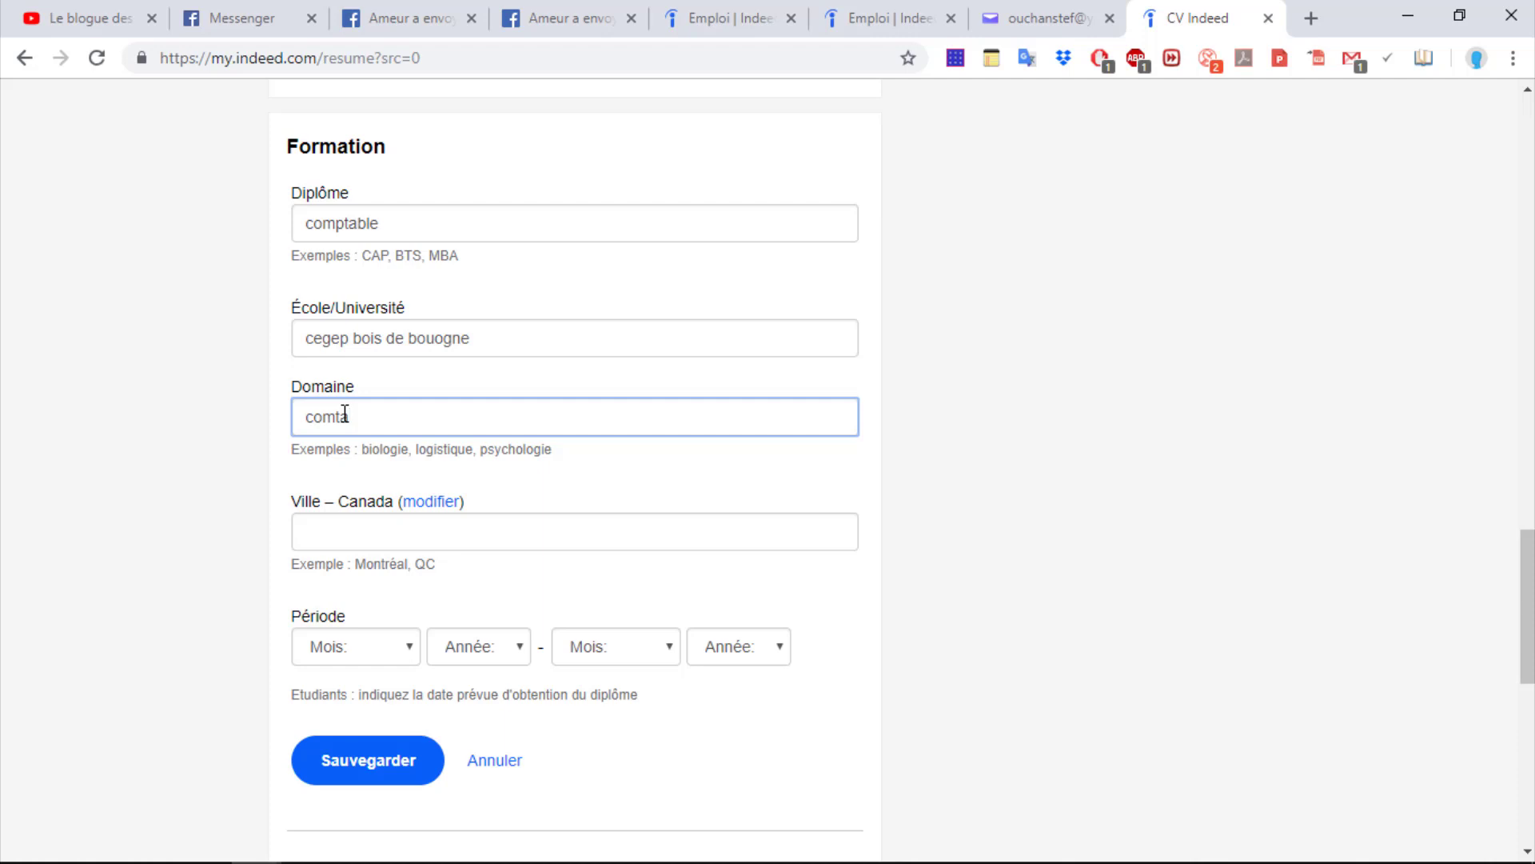
key(BackSpace)
key(BackSpace)
text(p)
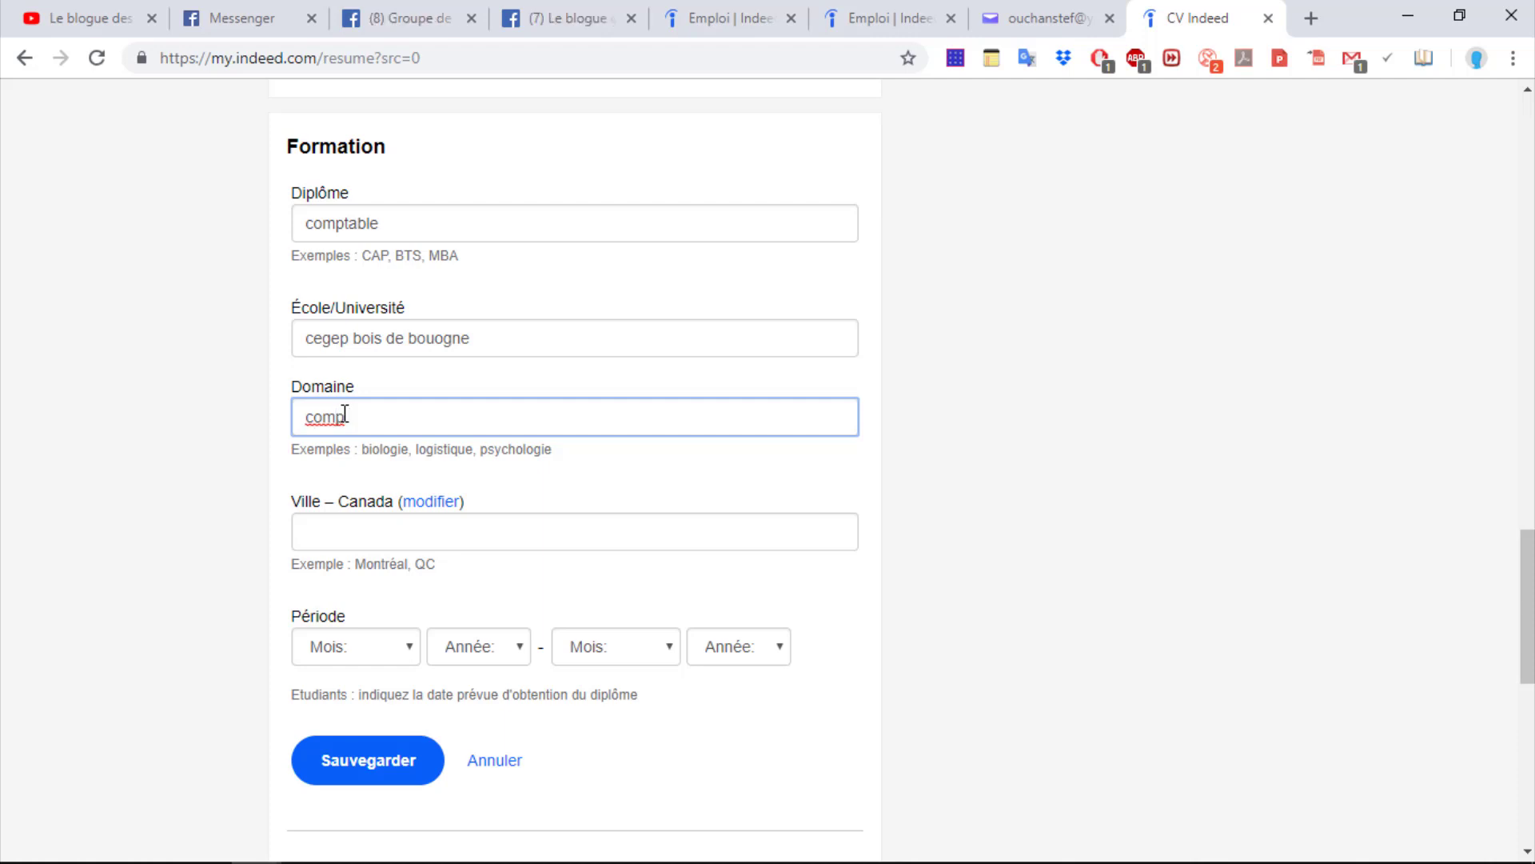
text(tabilité)
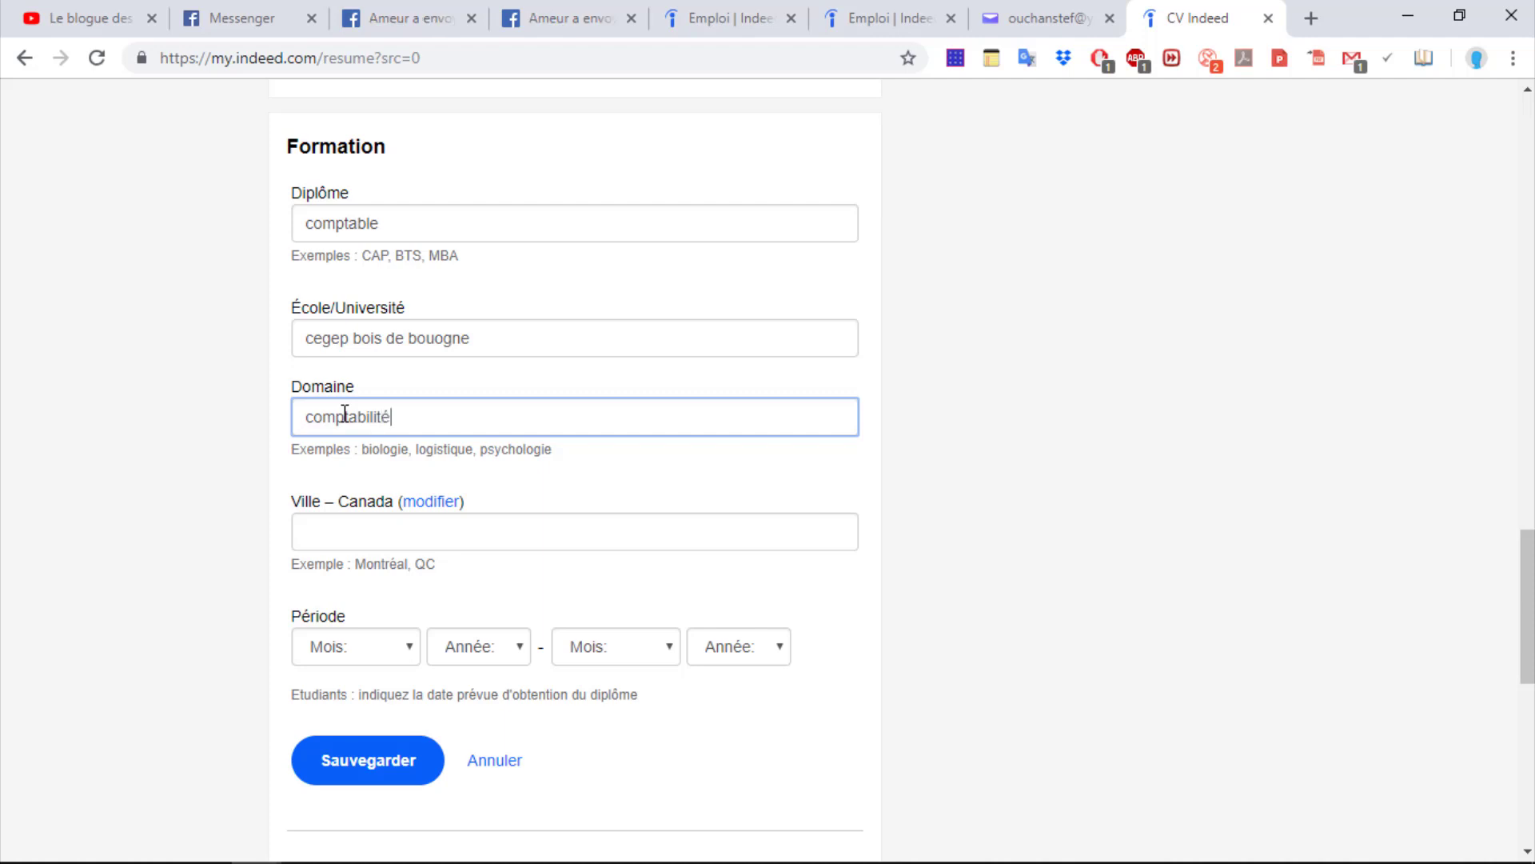
click(358, 534)
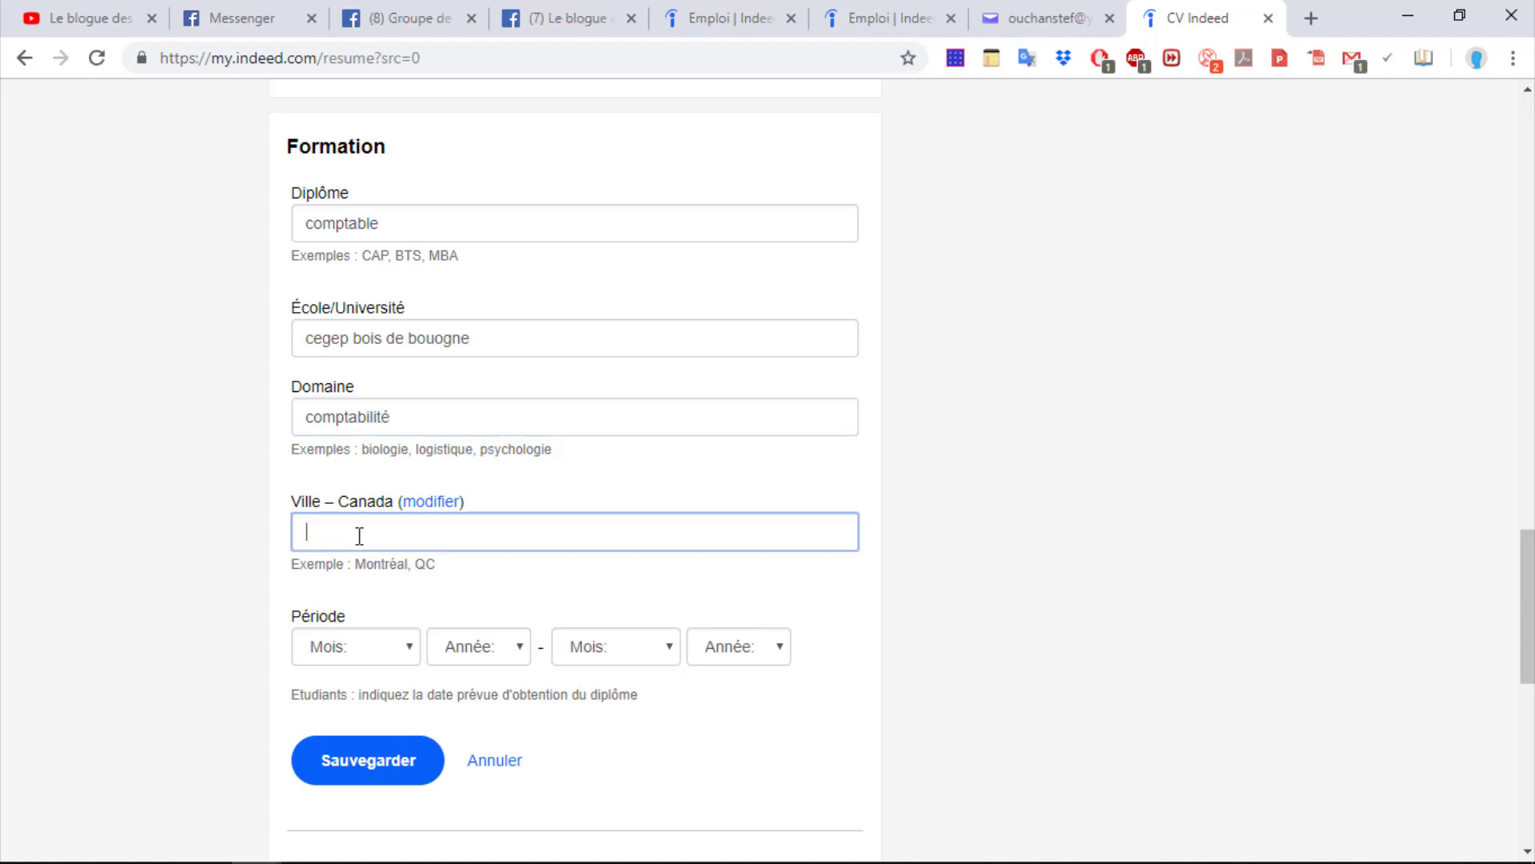
text(mon)
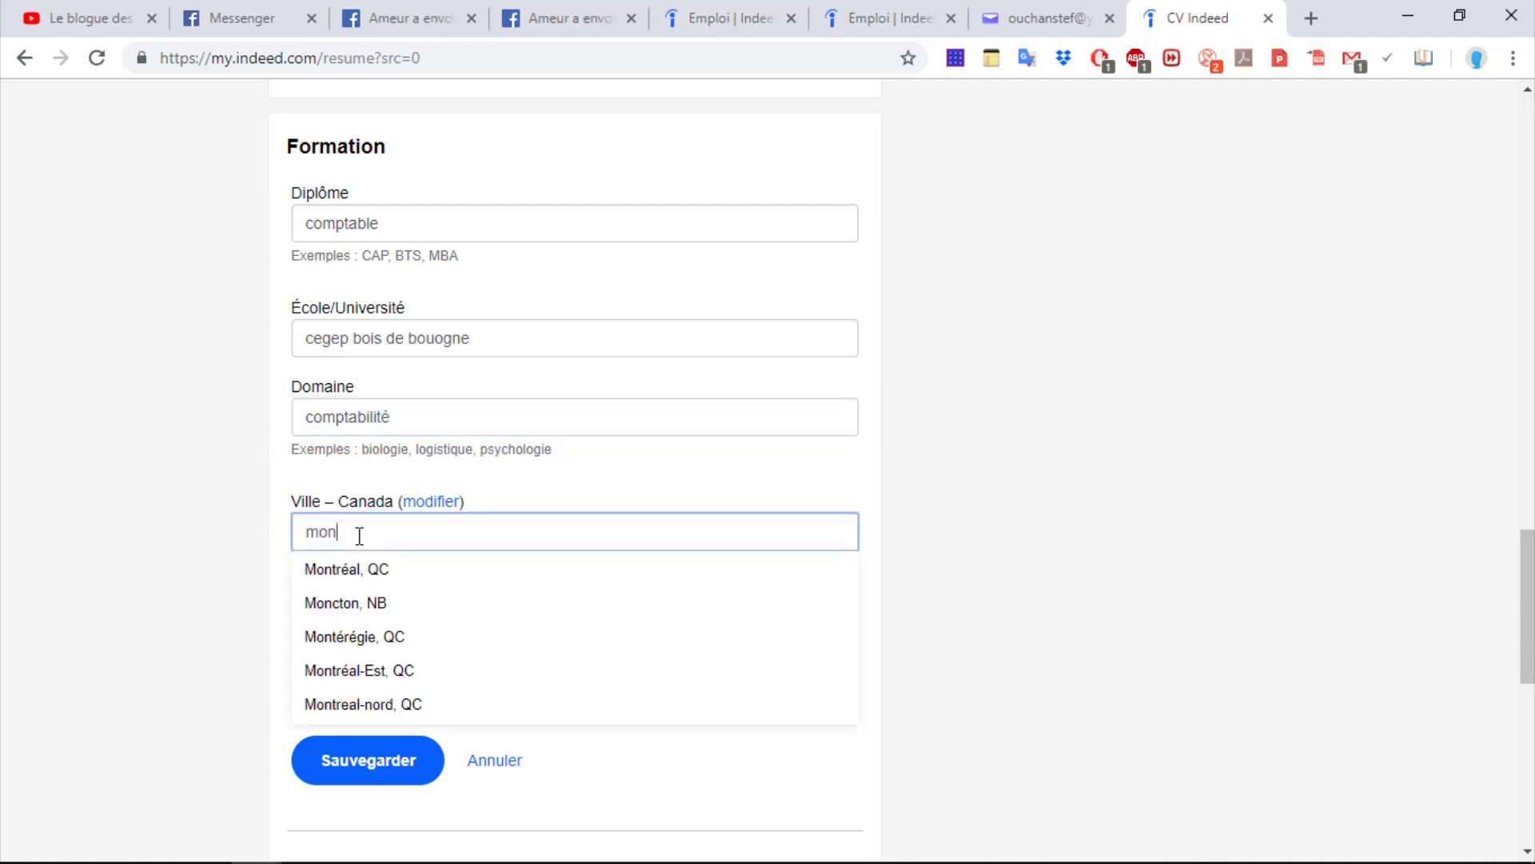
text(treal)
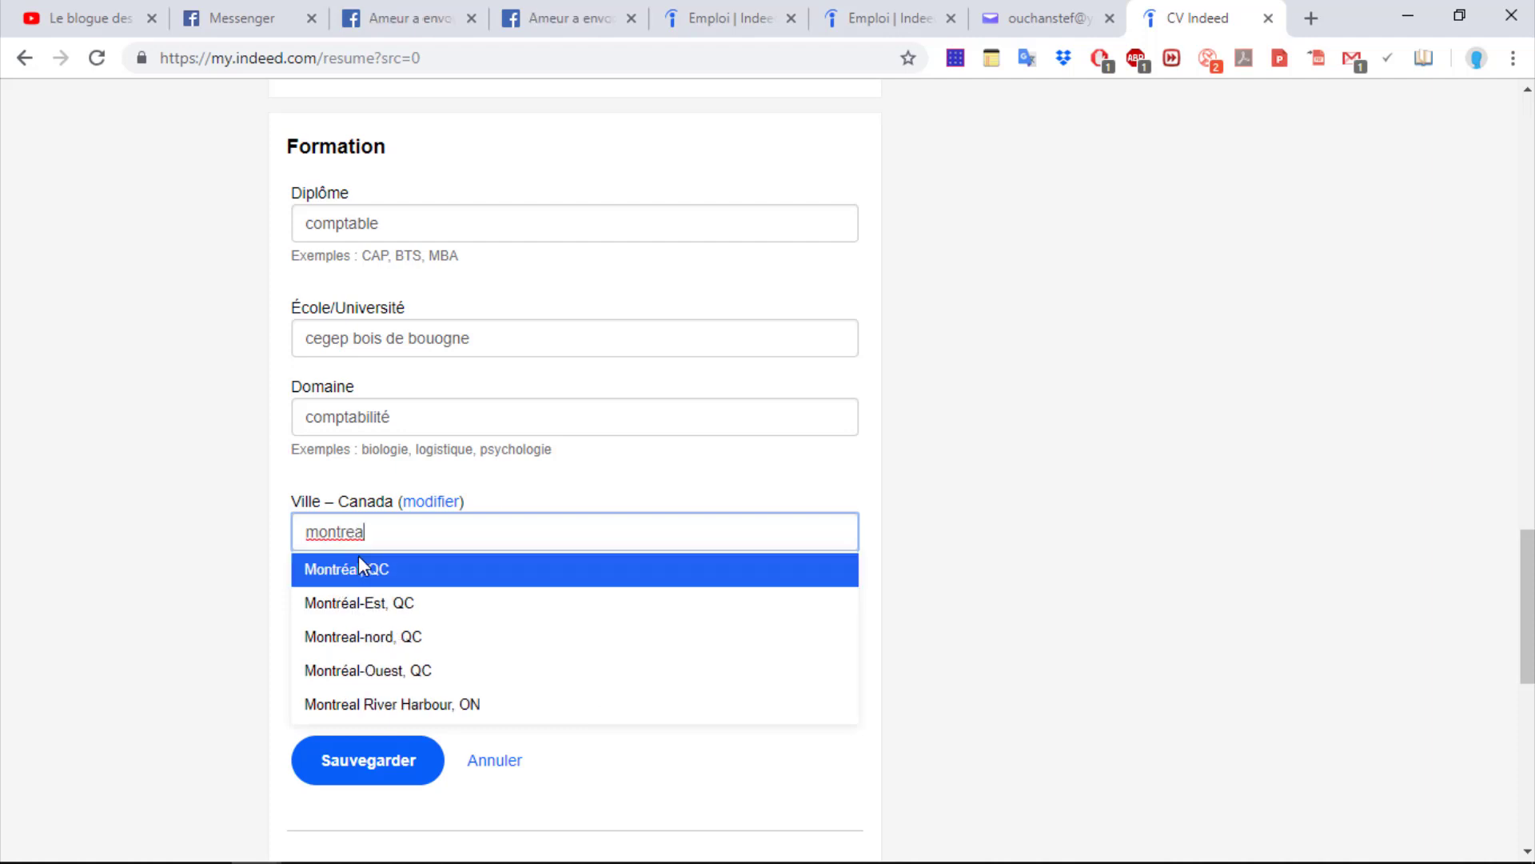
click(358, 564)
Set the period from juillet 2008 to juin 2019 and save the education entry
click(370, 642)
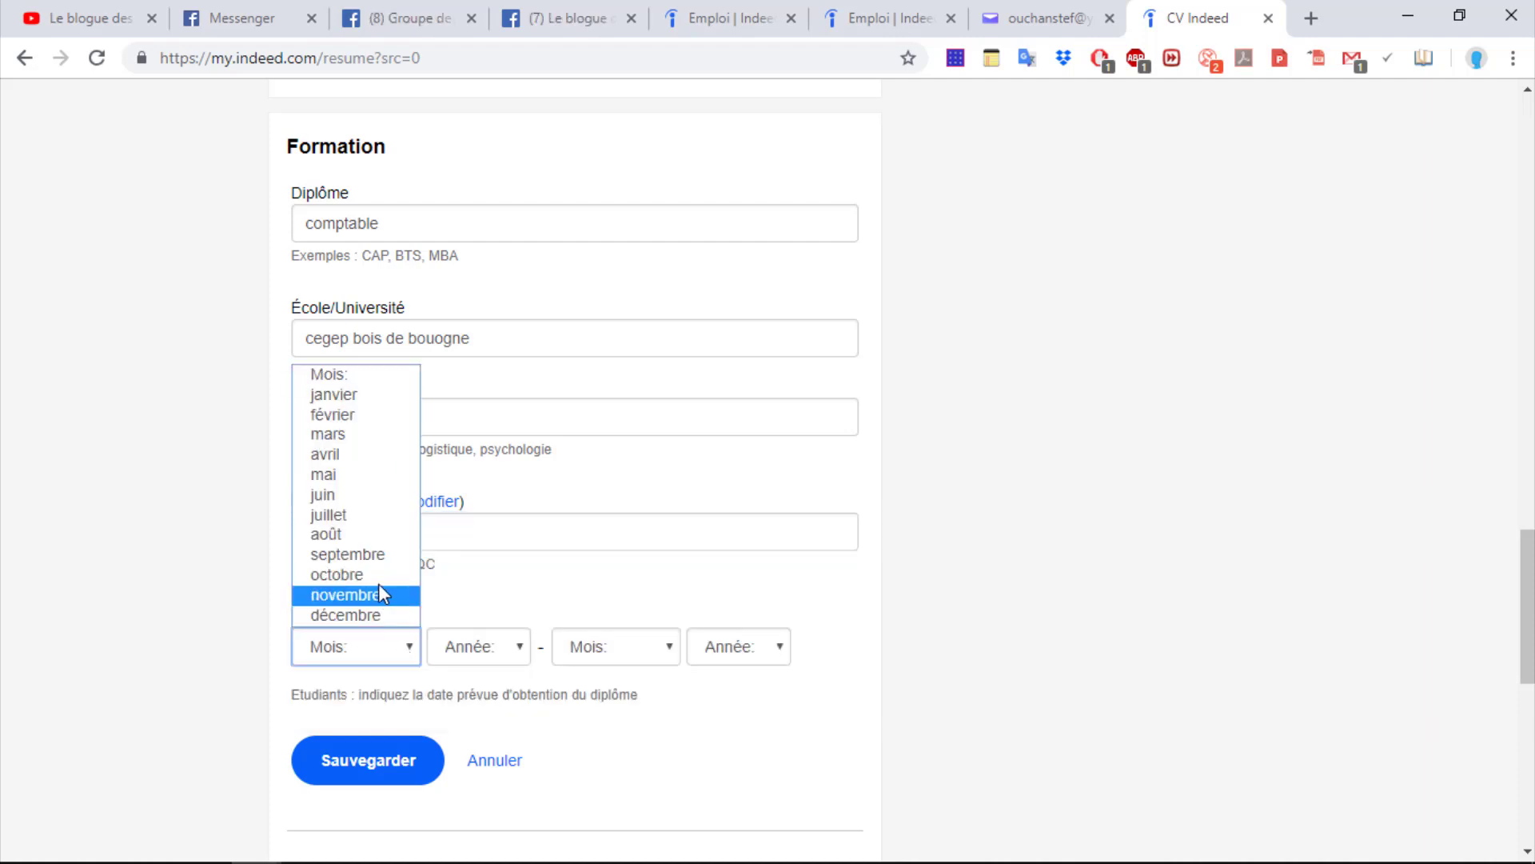
click(353, 516)
click(514, 644)
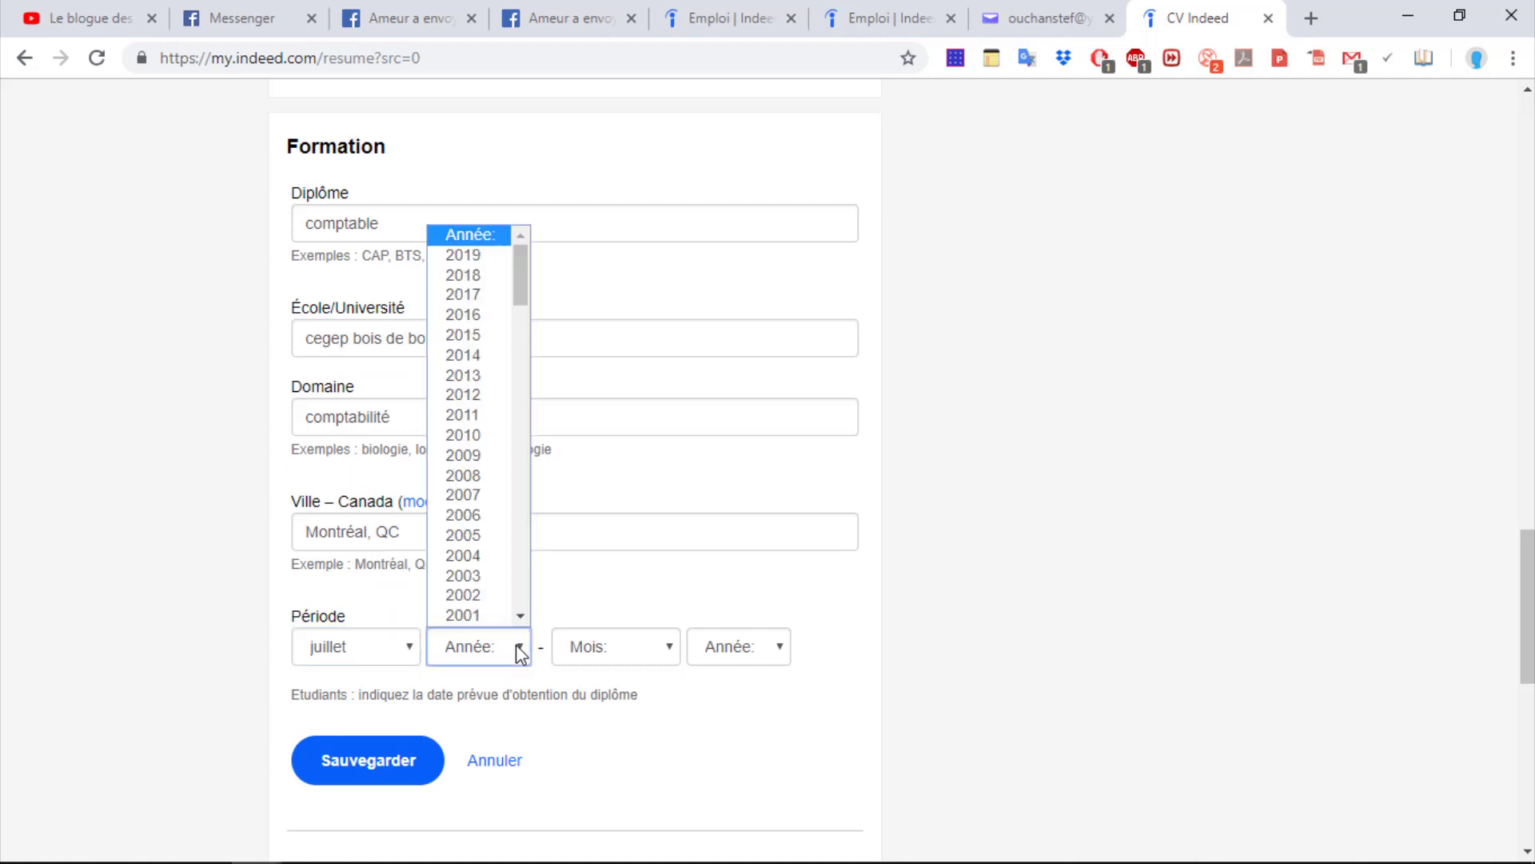
click(487, 485)
click(665, 647)
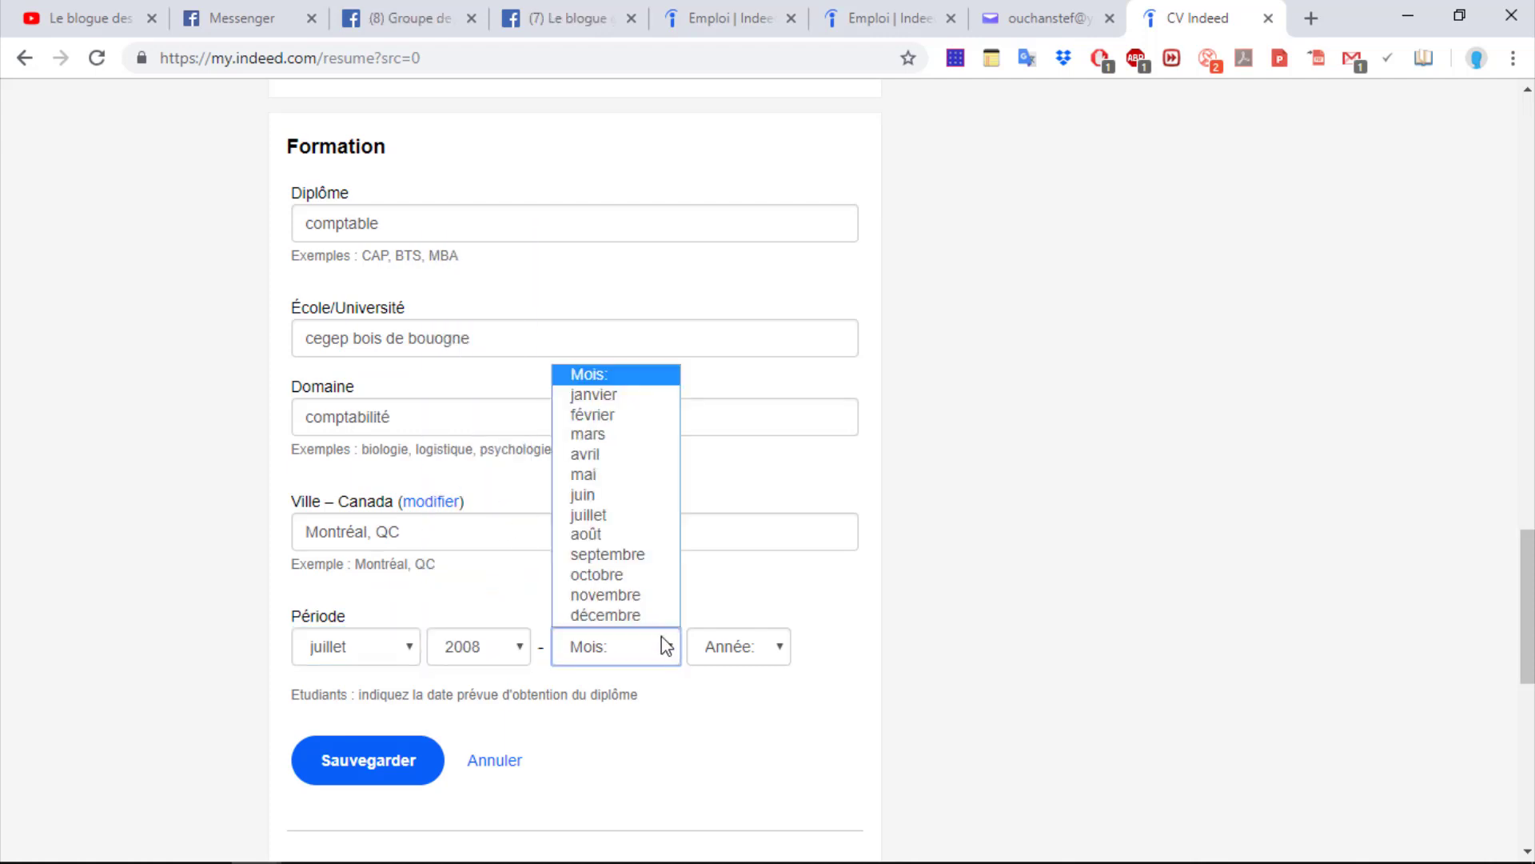
click(606, 493)
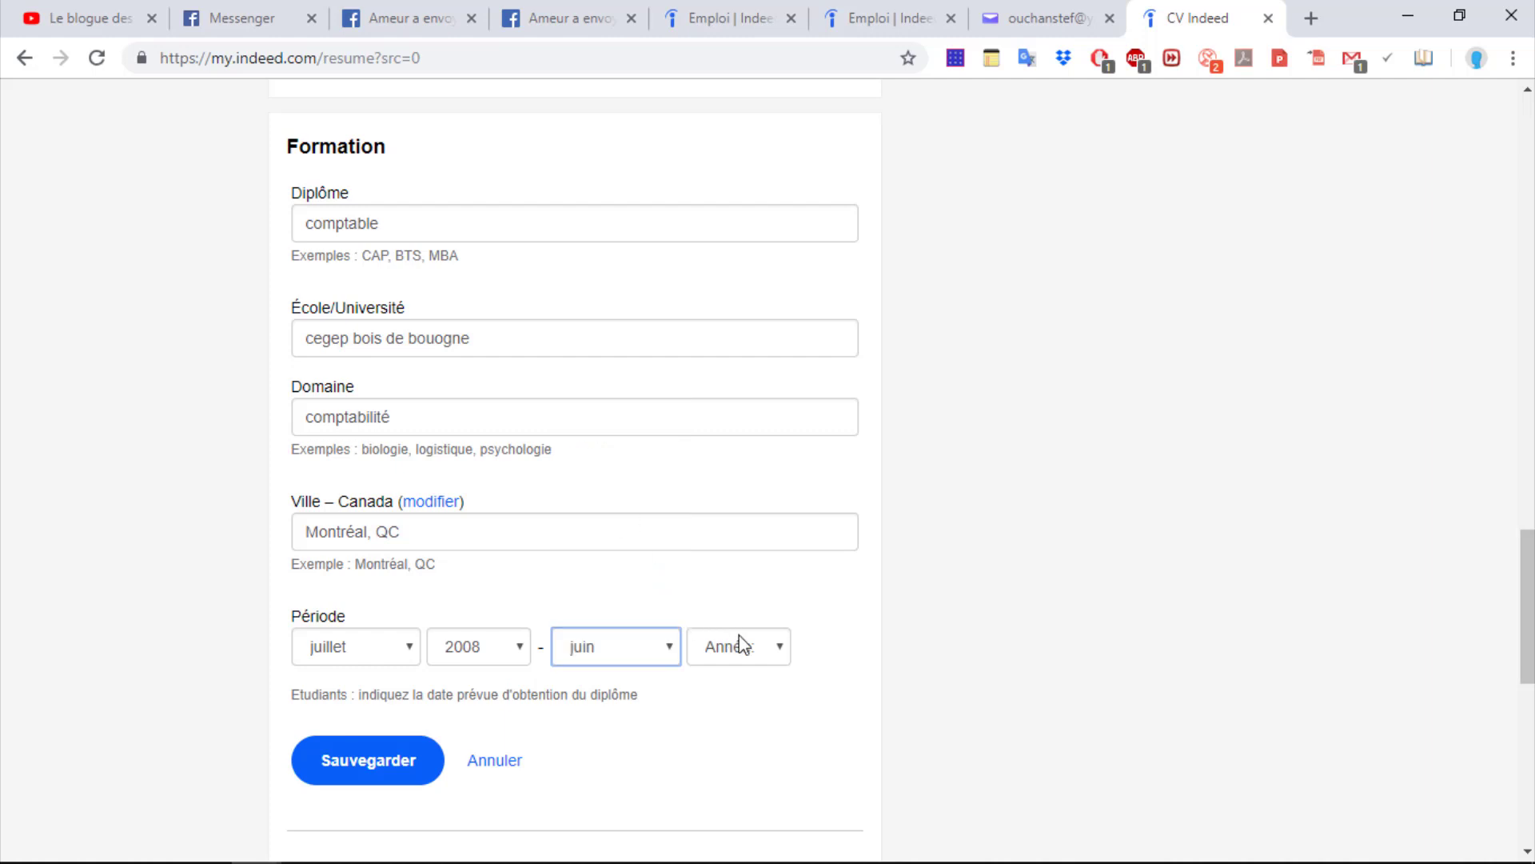
click(770, 649)
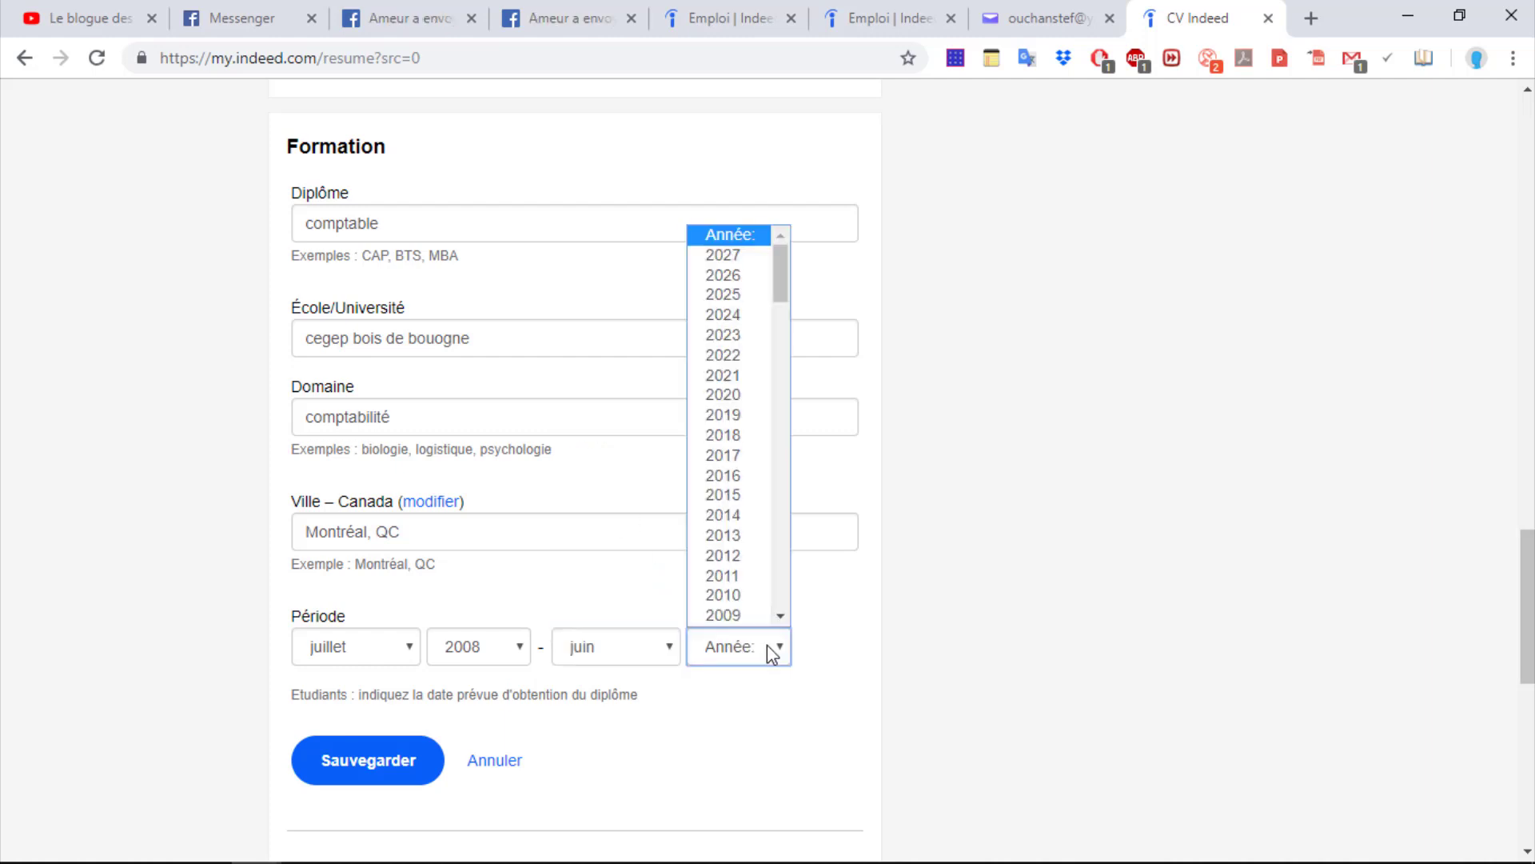
click(759, 423)
click(373, 766)
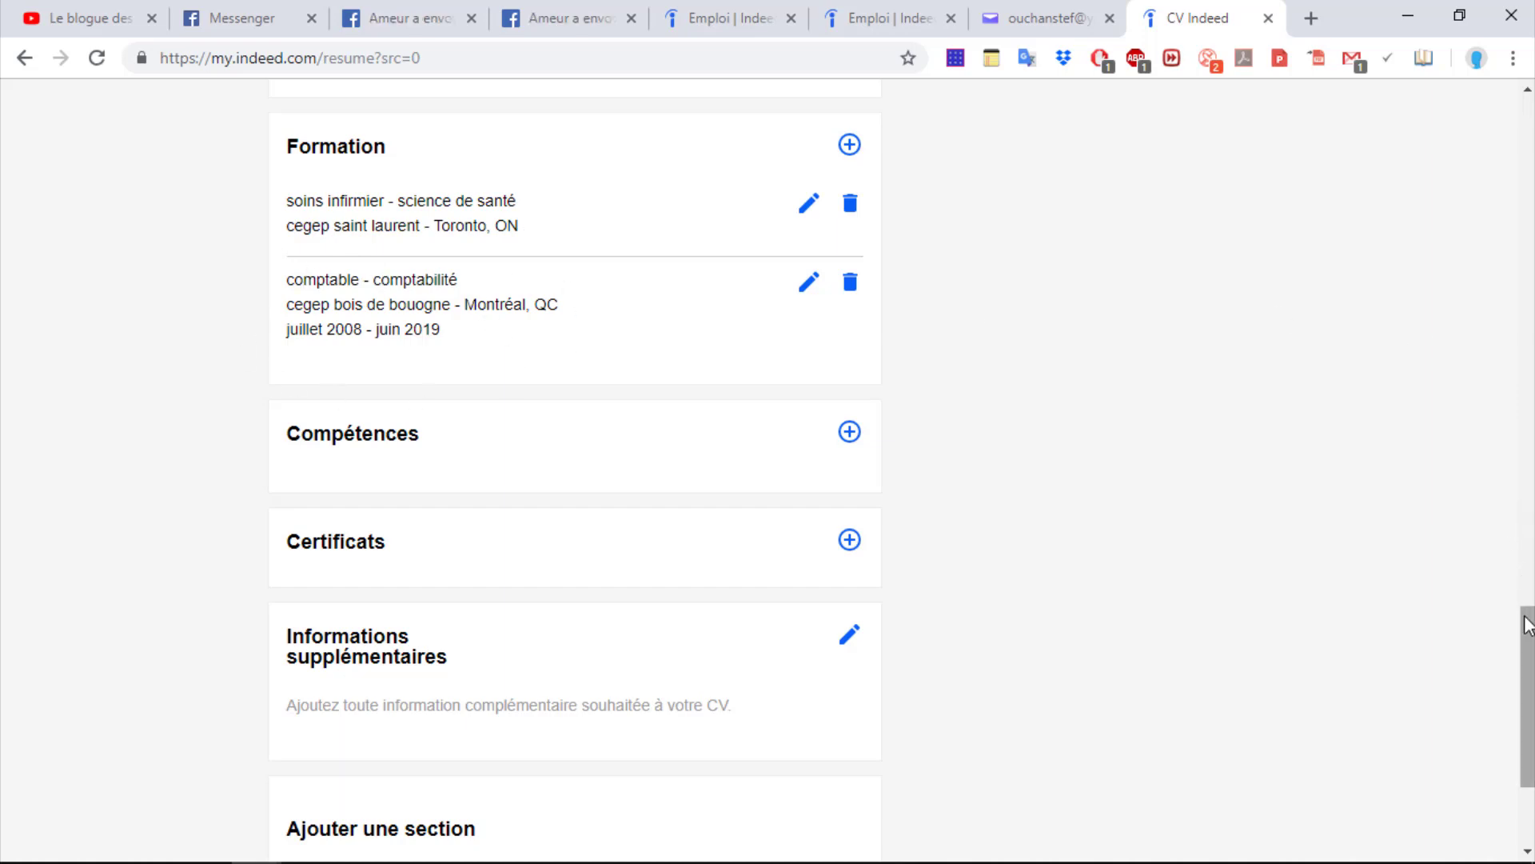
drag(1525, 628, 1525, 659)
Add the skill 'power poits' with 3 années of experience and save it
click(849, 288)
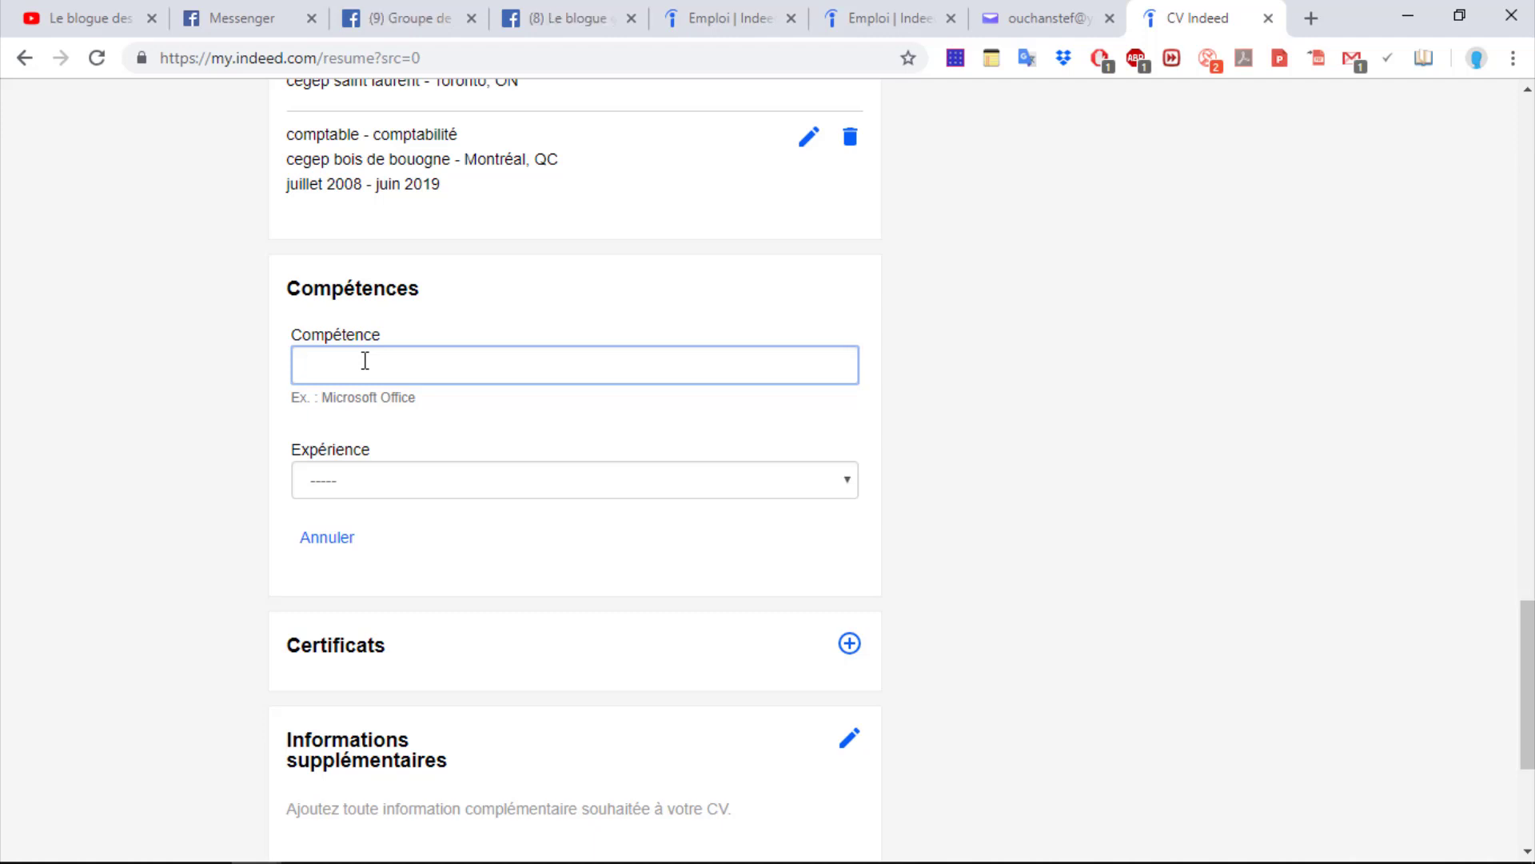
text(powe)
key(BackSpace)
key(BackSpace)
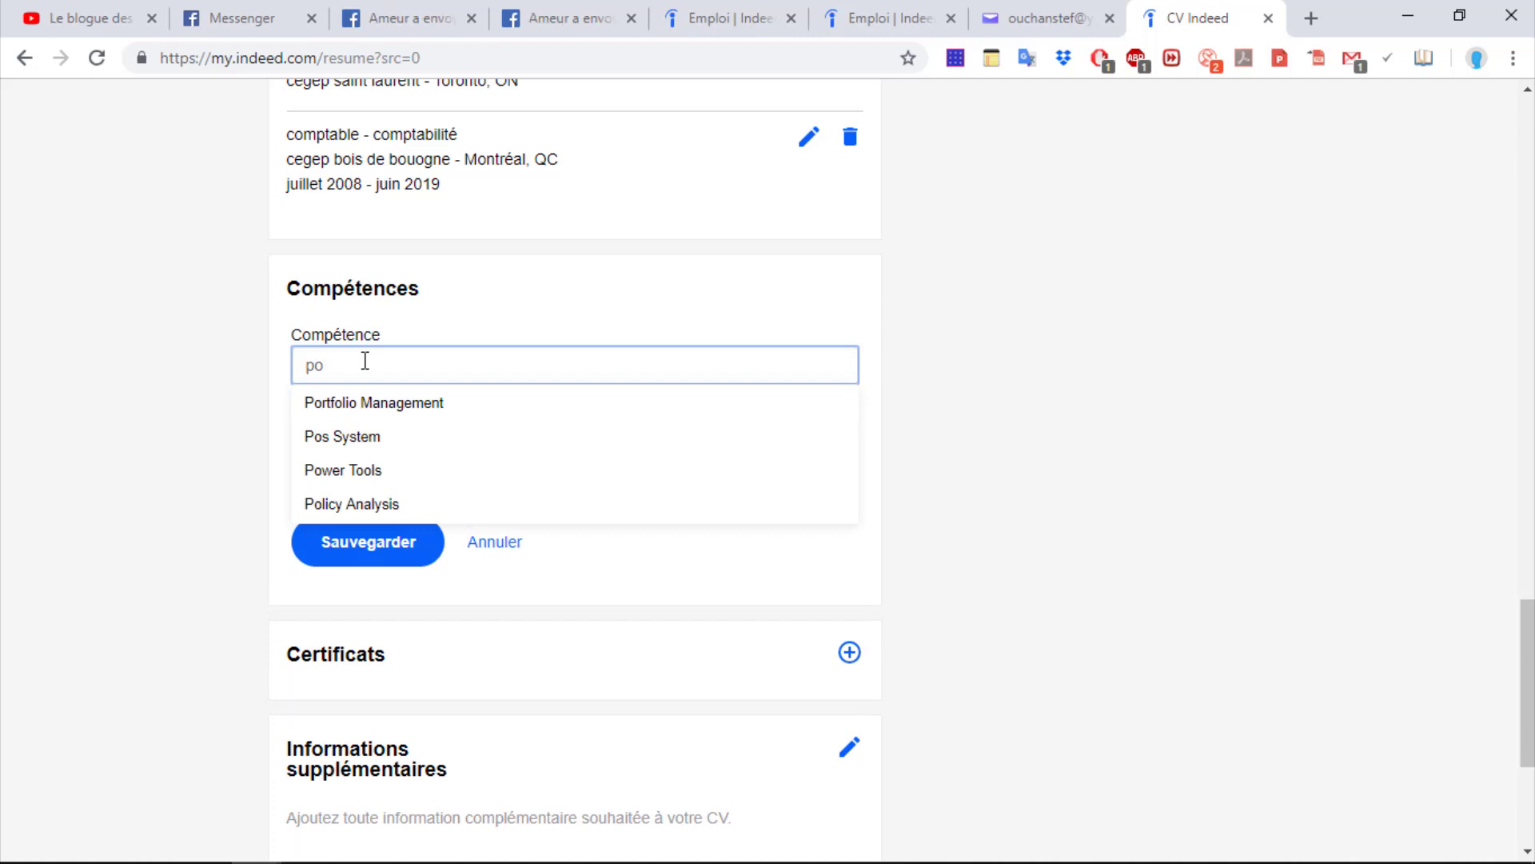
text(wer )
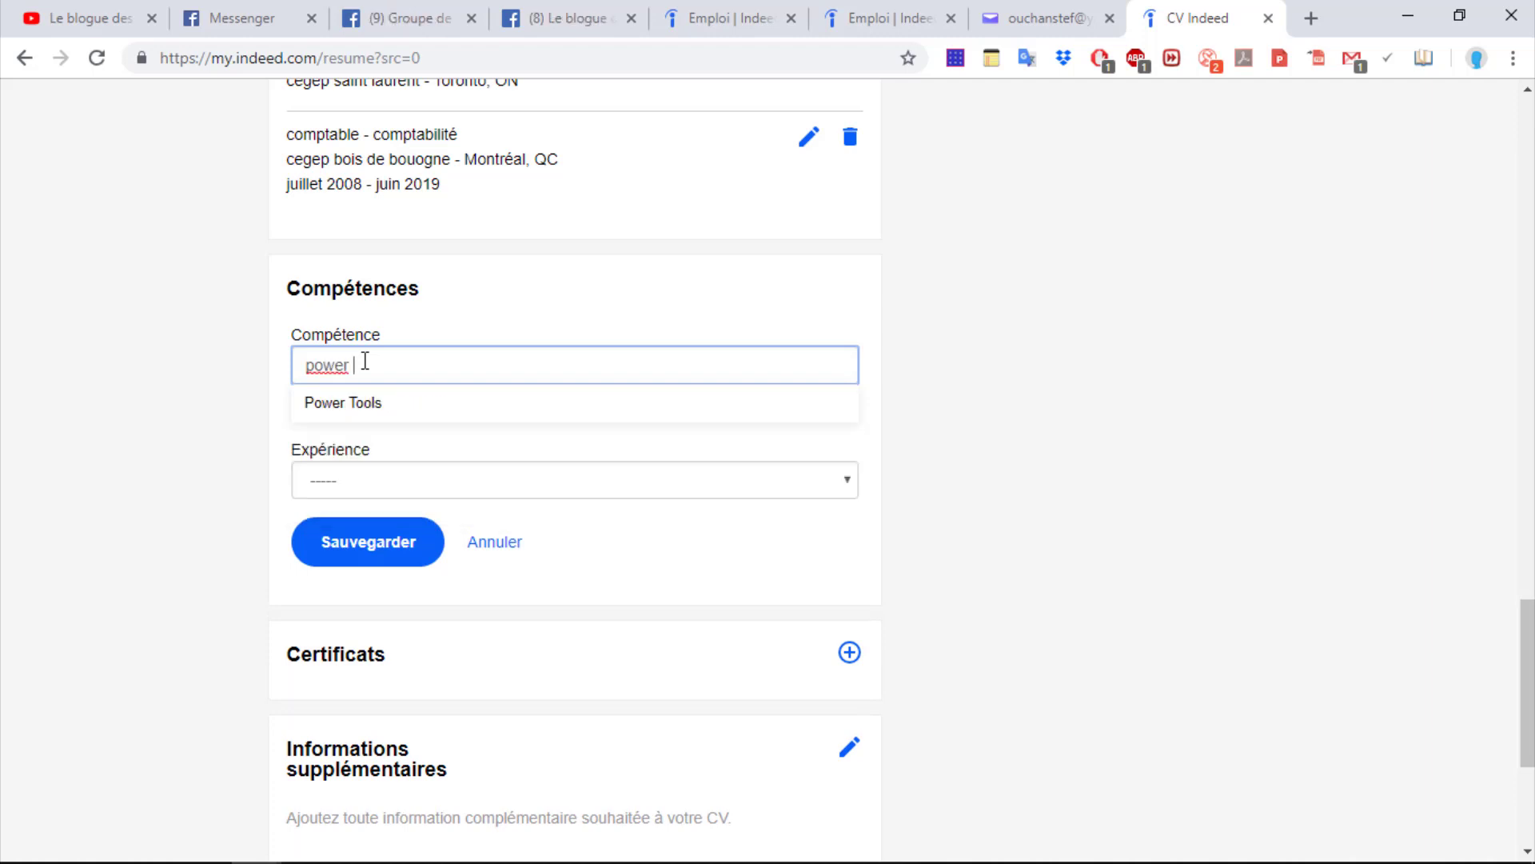
text(poo)
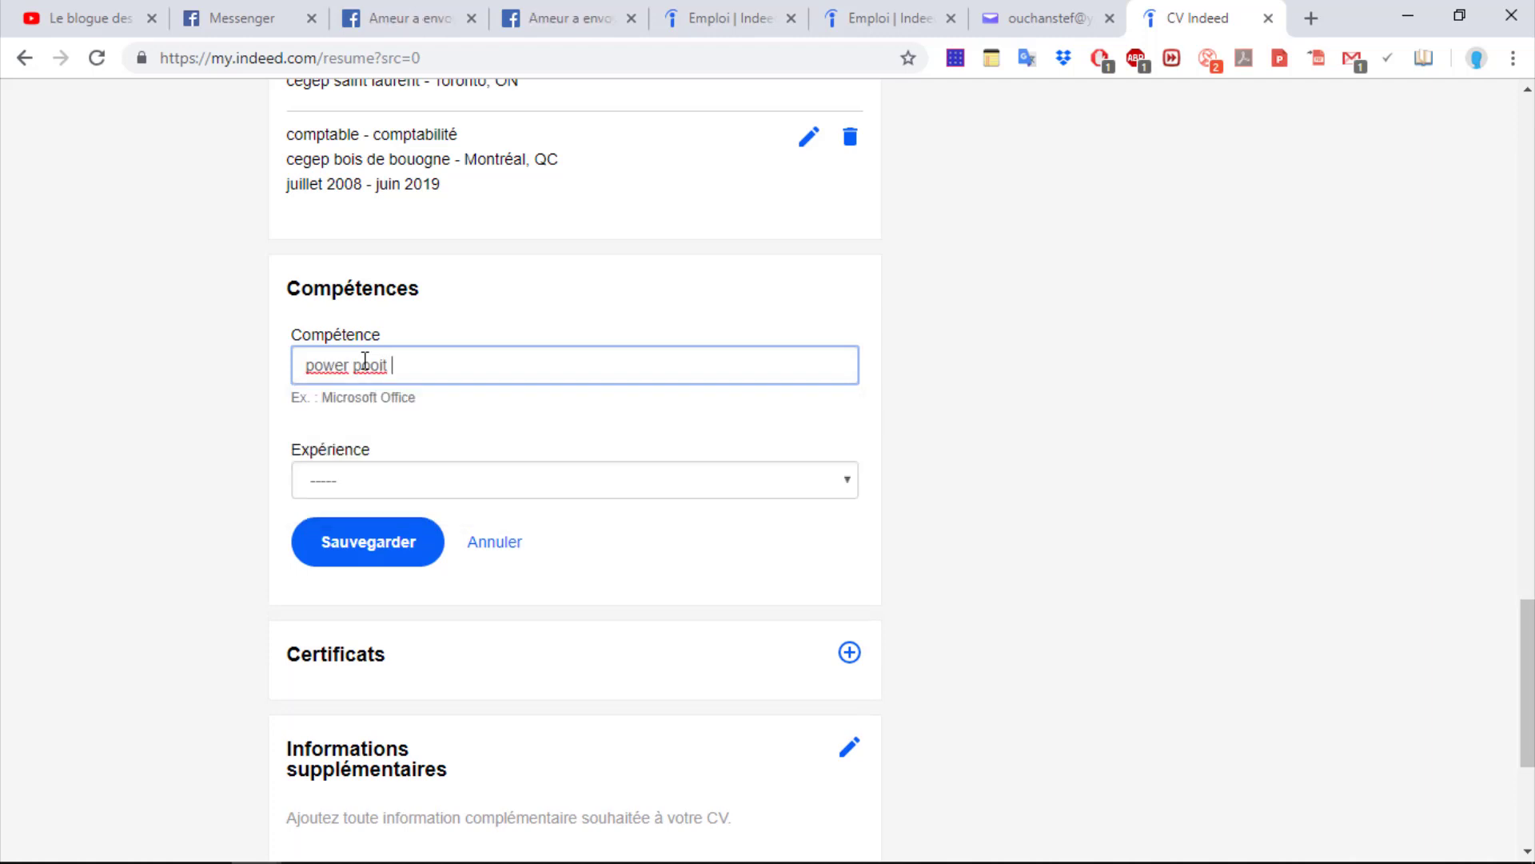
key(BackSpace)
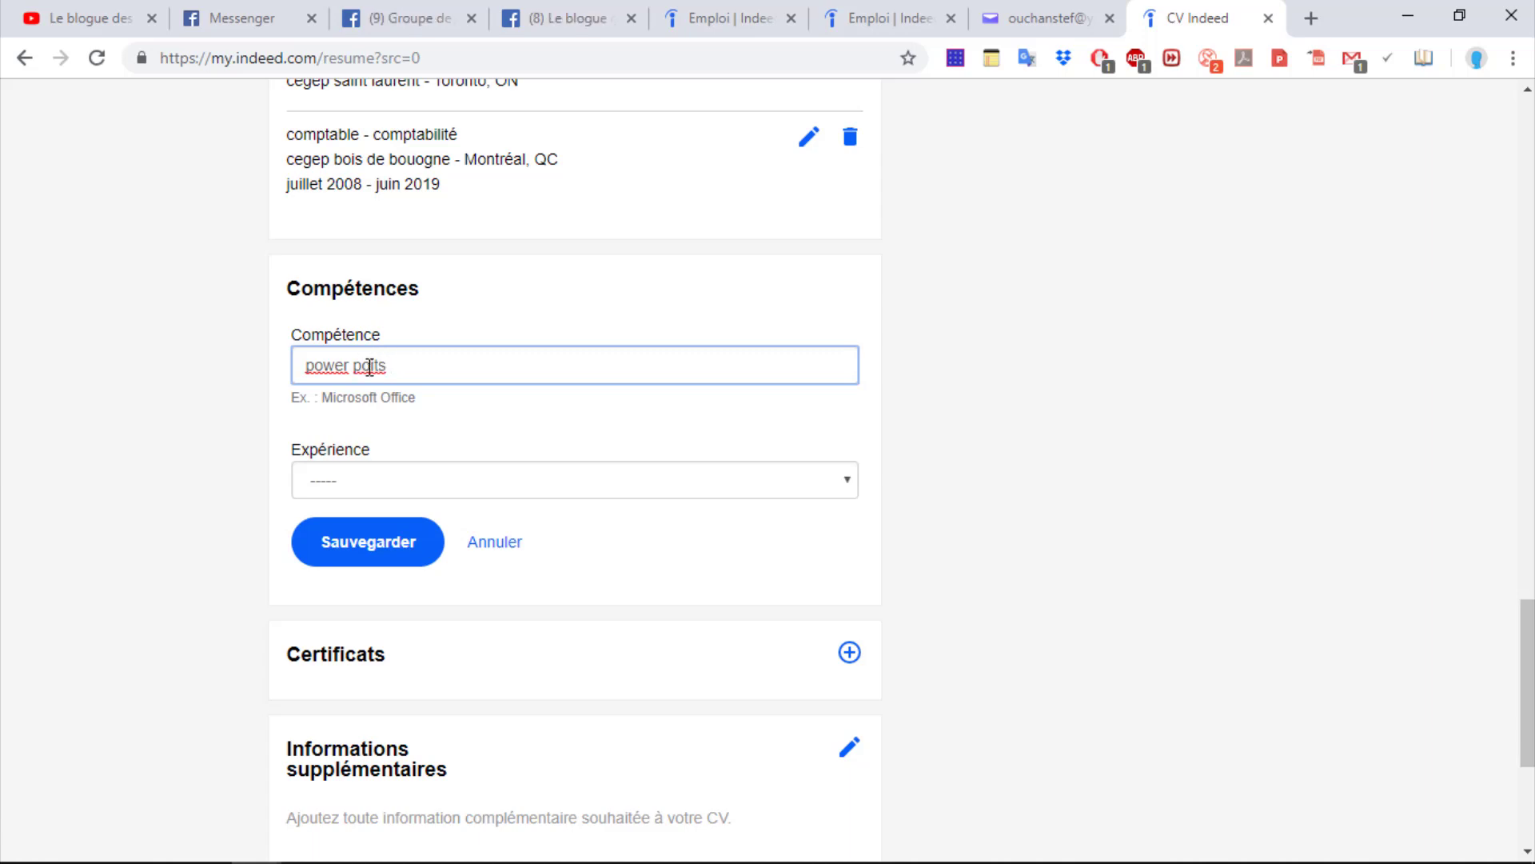
click(326, 479)
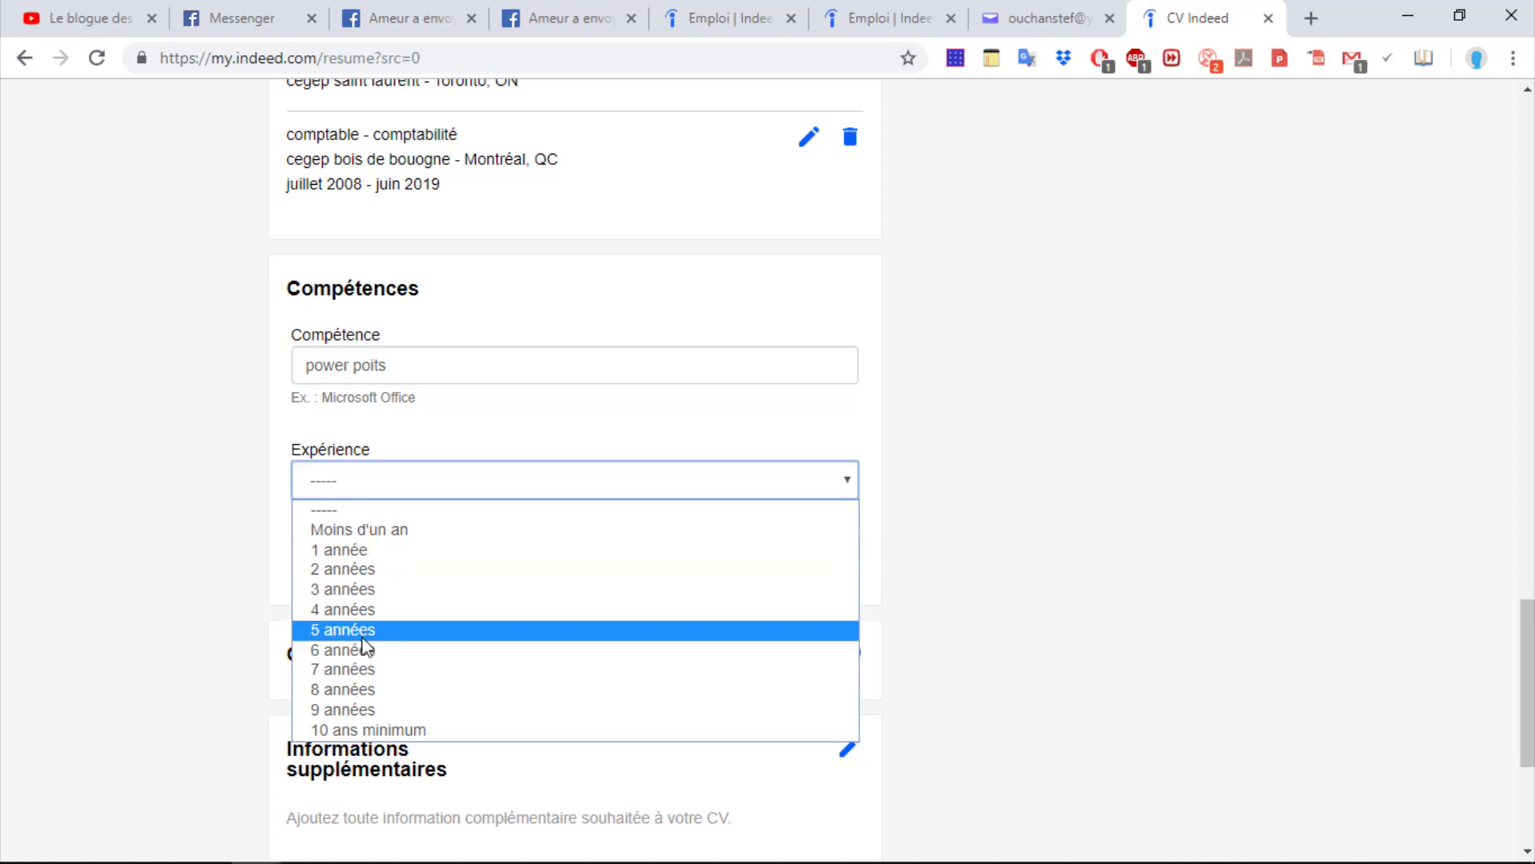
click(352, 589)
click(395, 550)
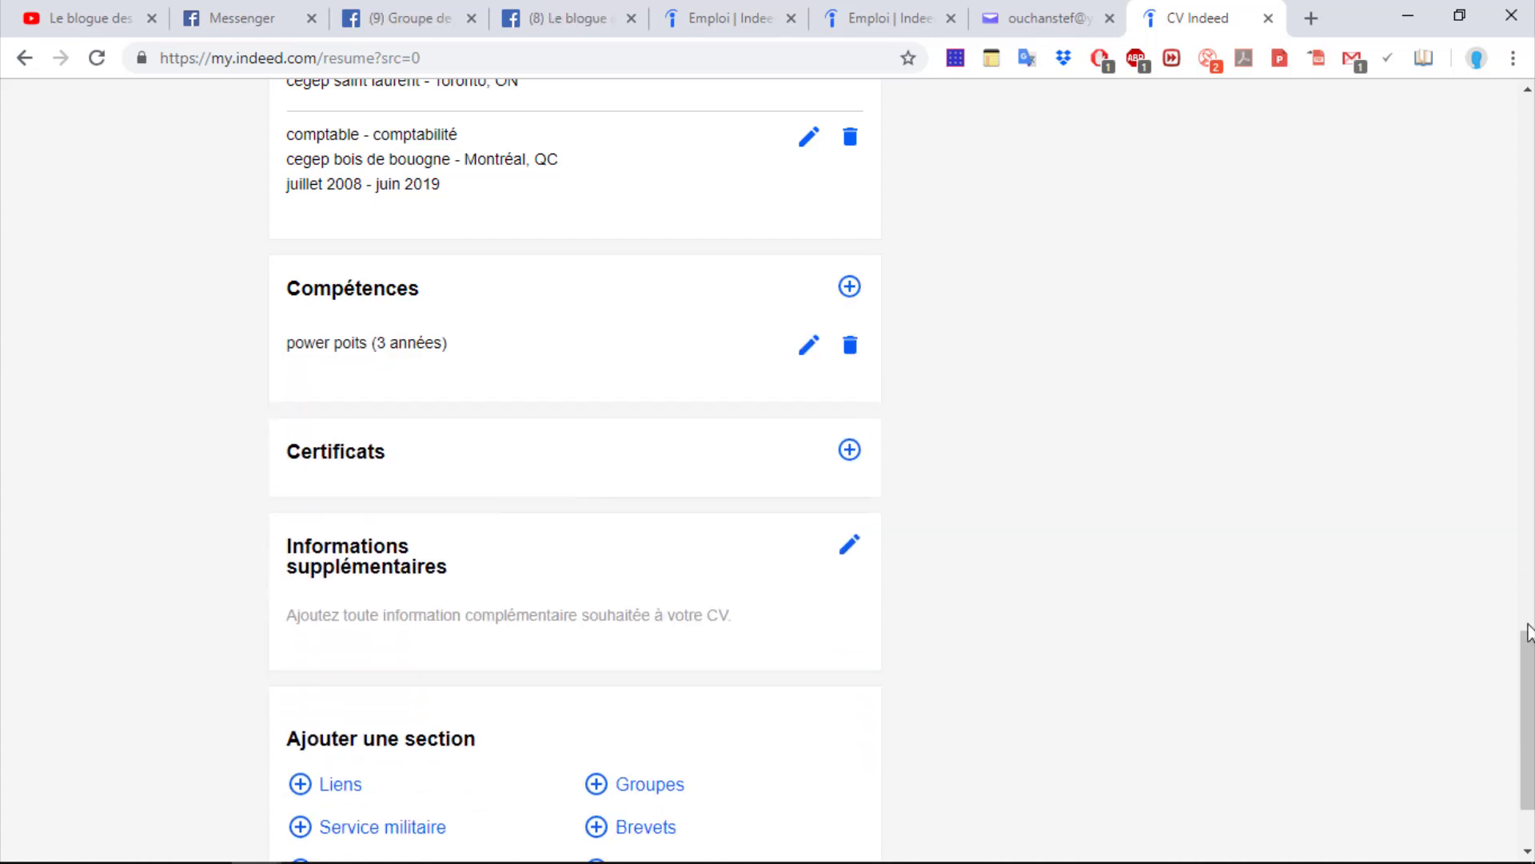
scroll(664, 508, up, 3)
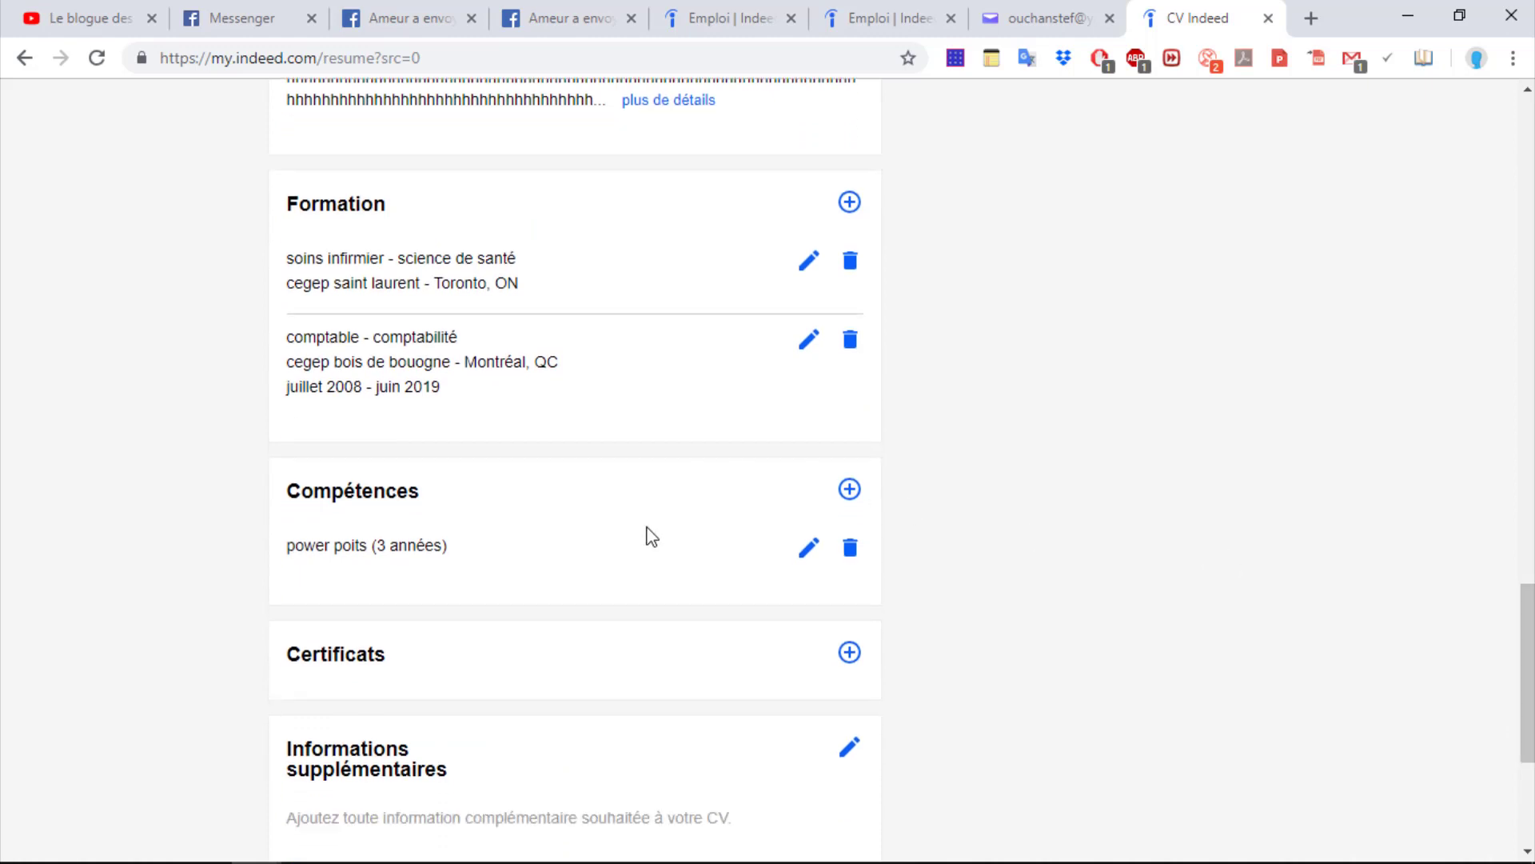
Add a new certificate titled 'secourisme', fixing the misspelling via the spelling suggestion
click(850, 651)
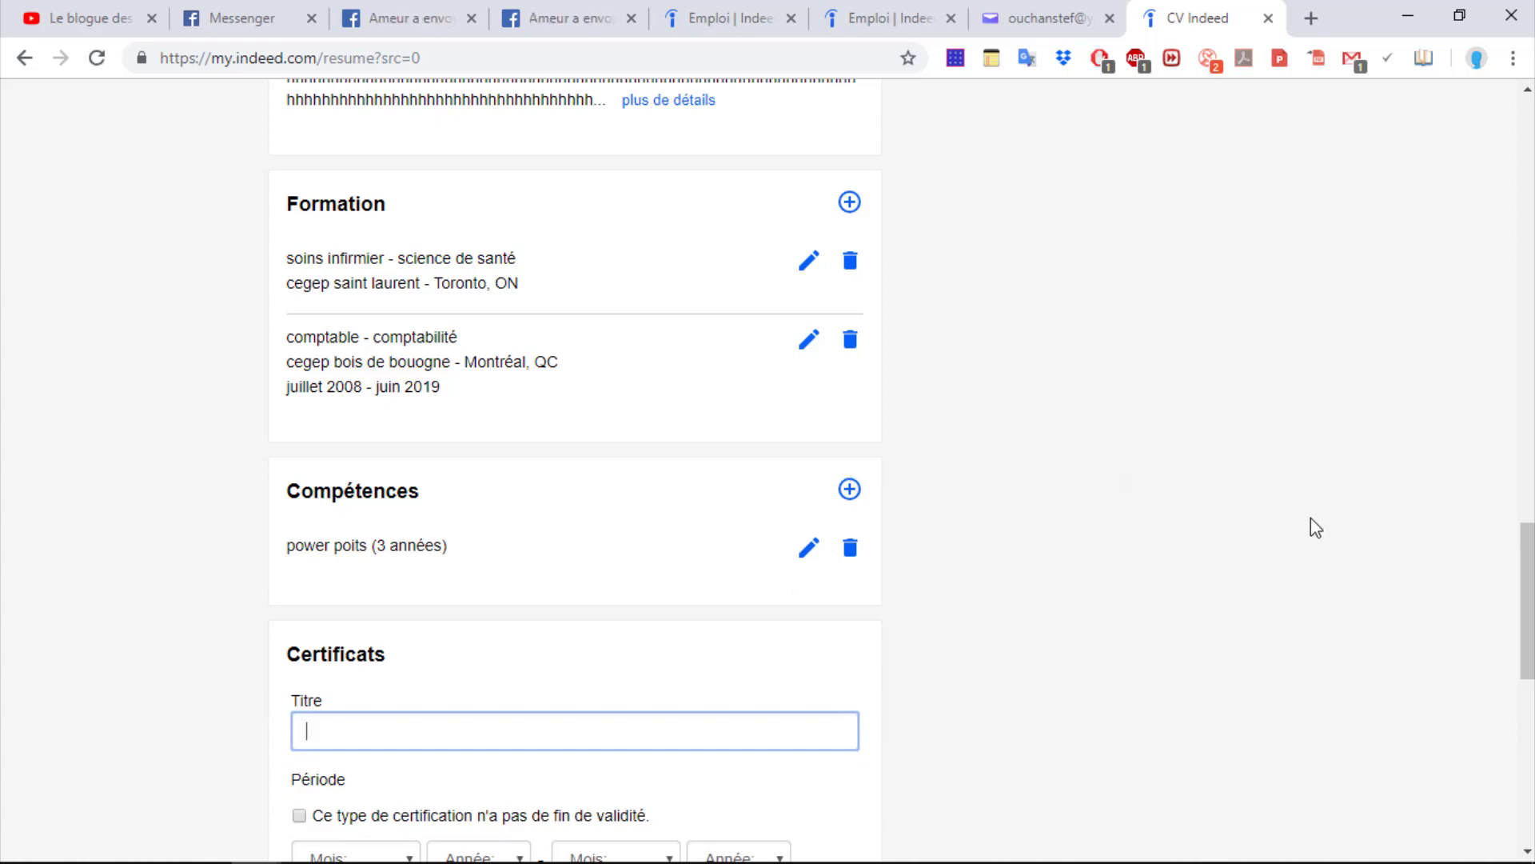
drag(1524, 583, 1524, 633)
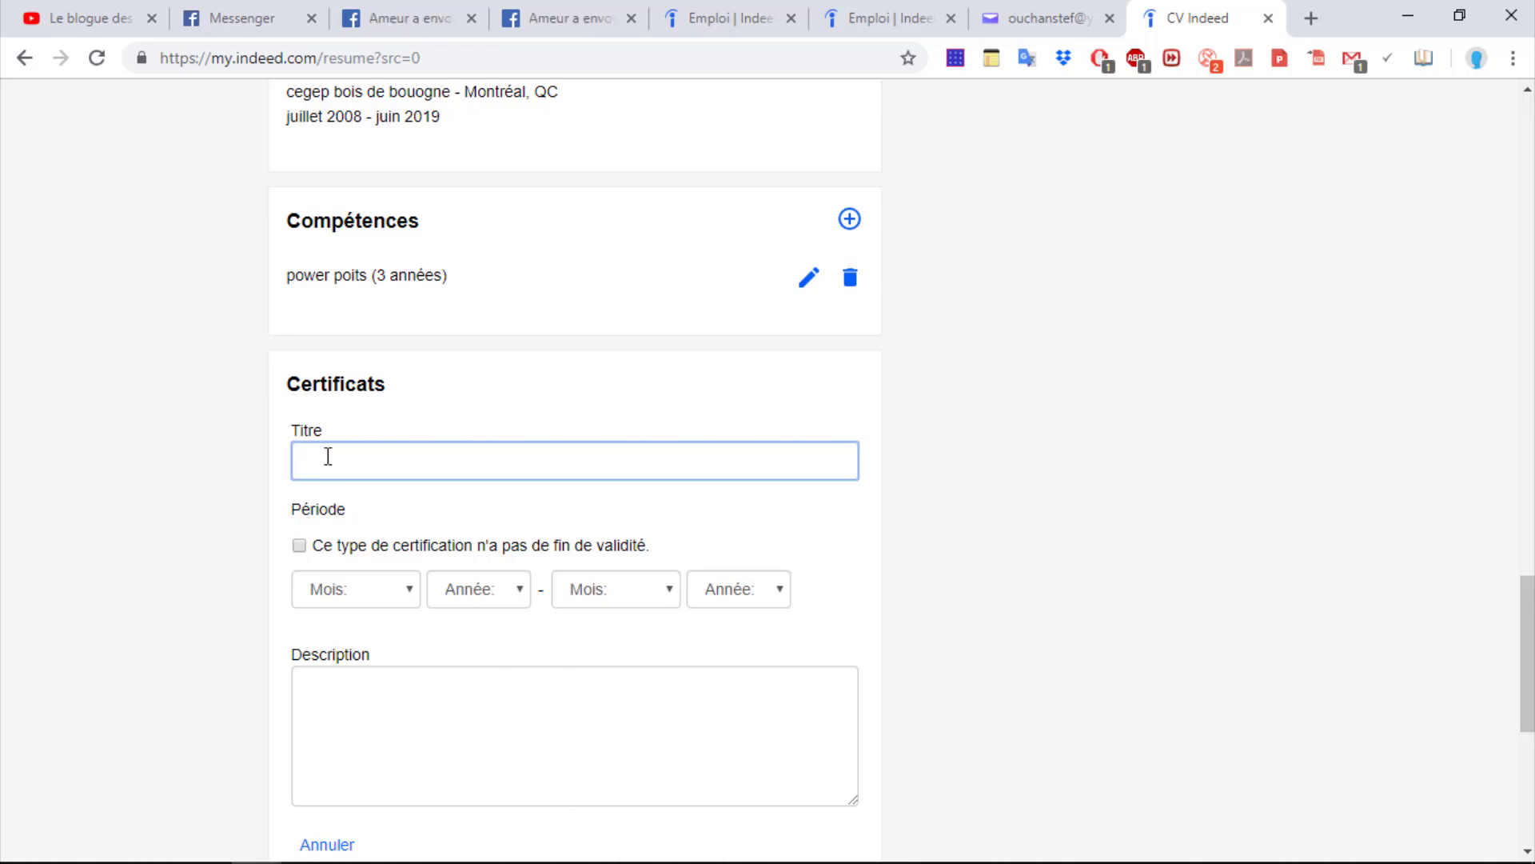
text(se)
key(BackSpace)
key(BackSpace)
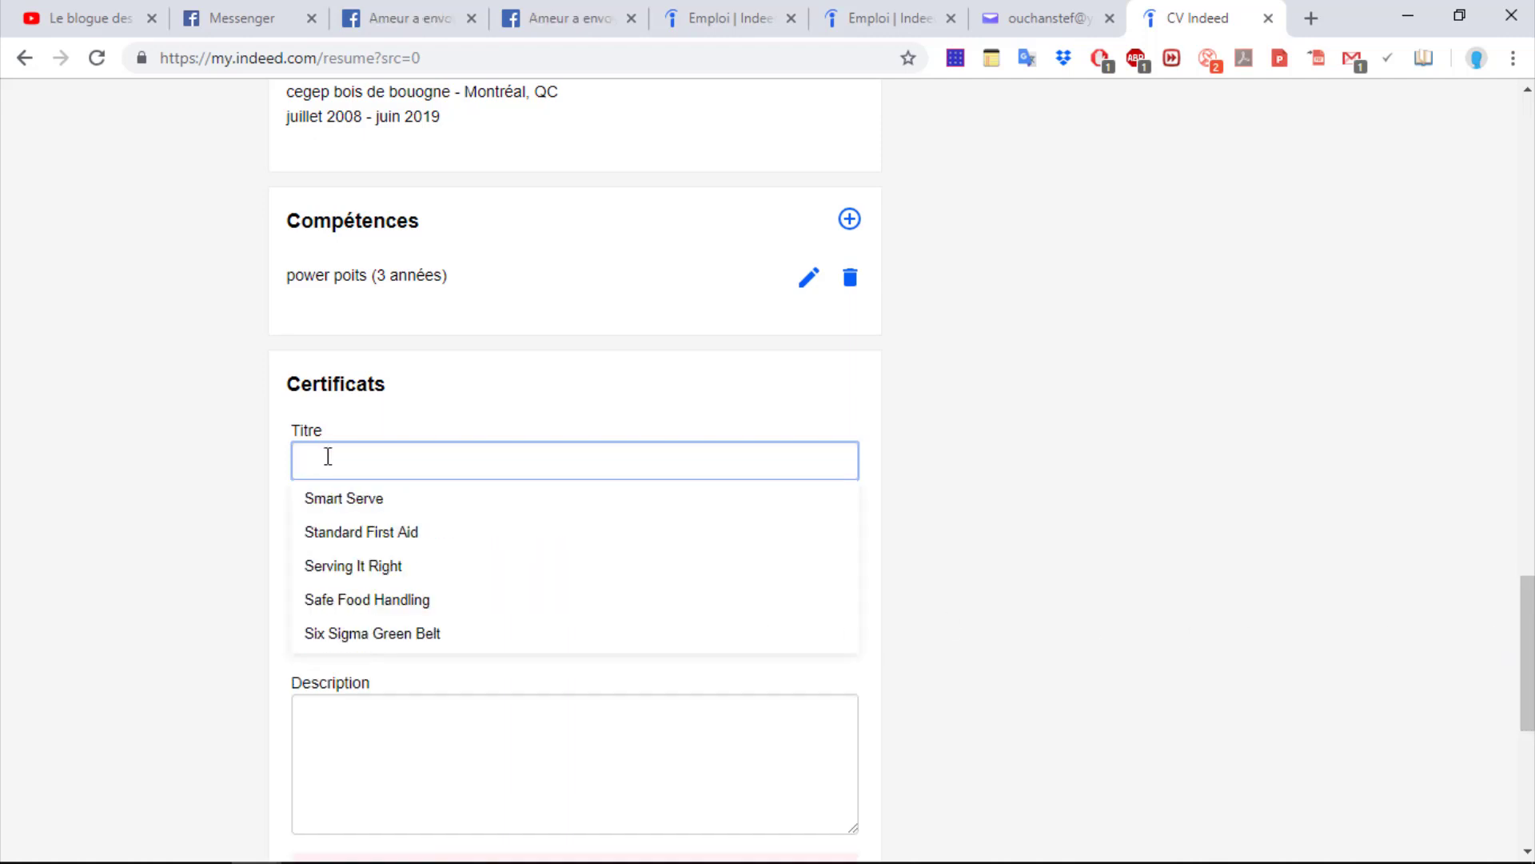
text(s)
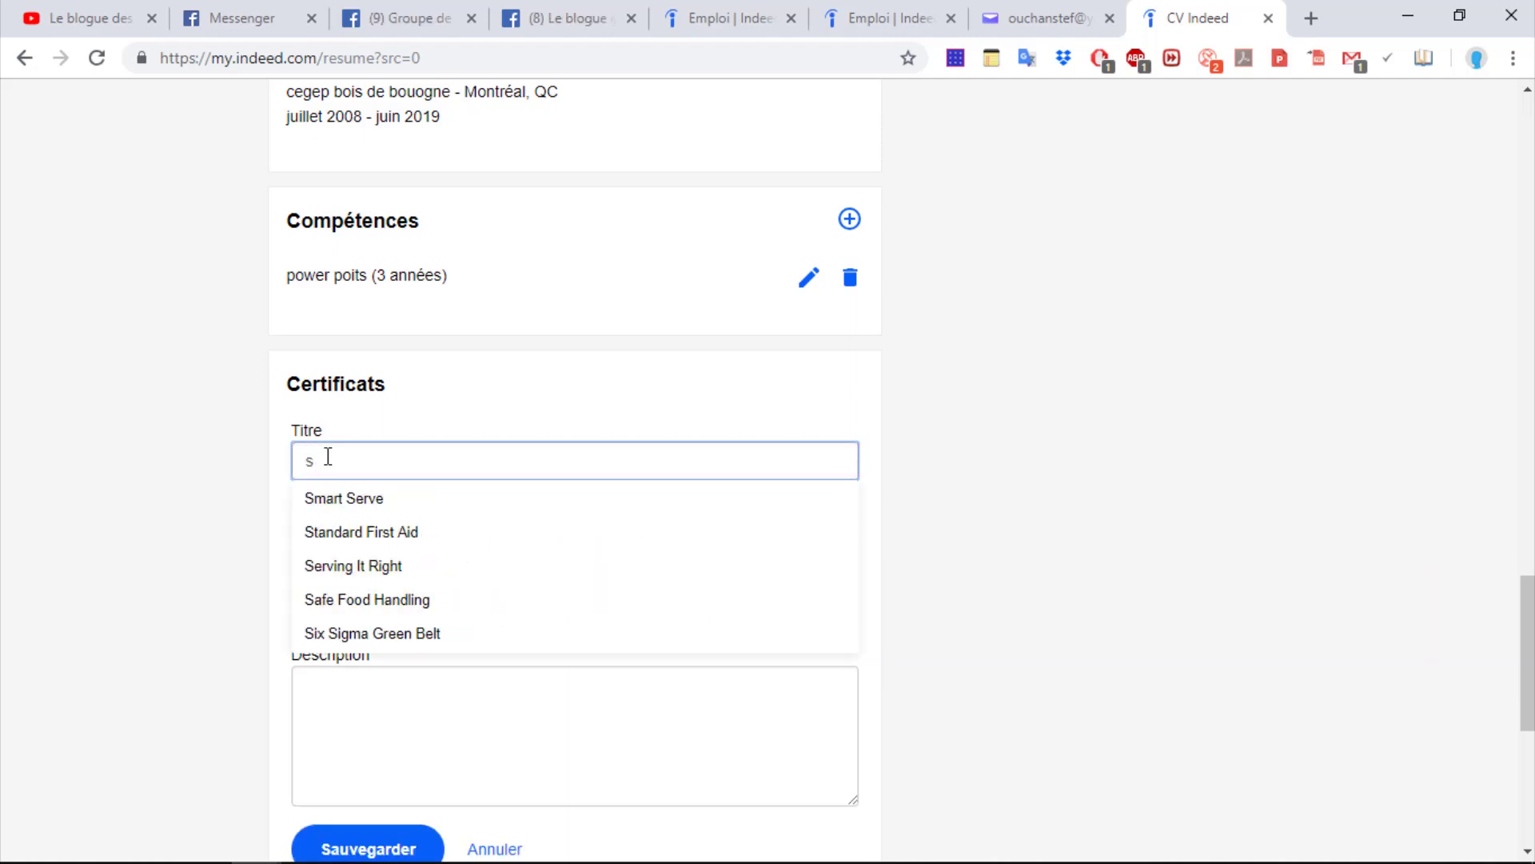
text(ecouriseme)
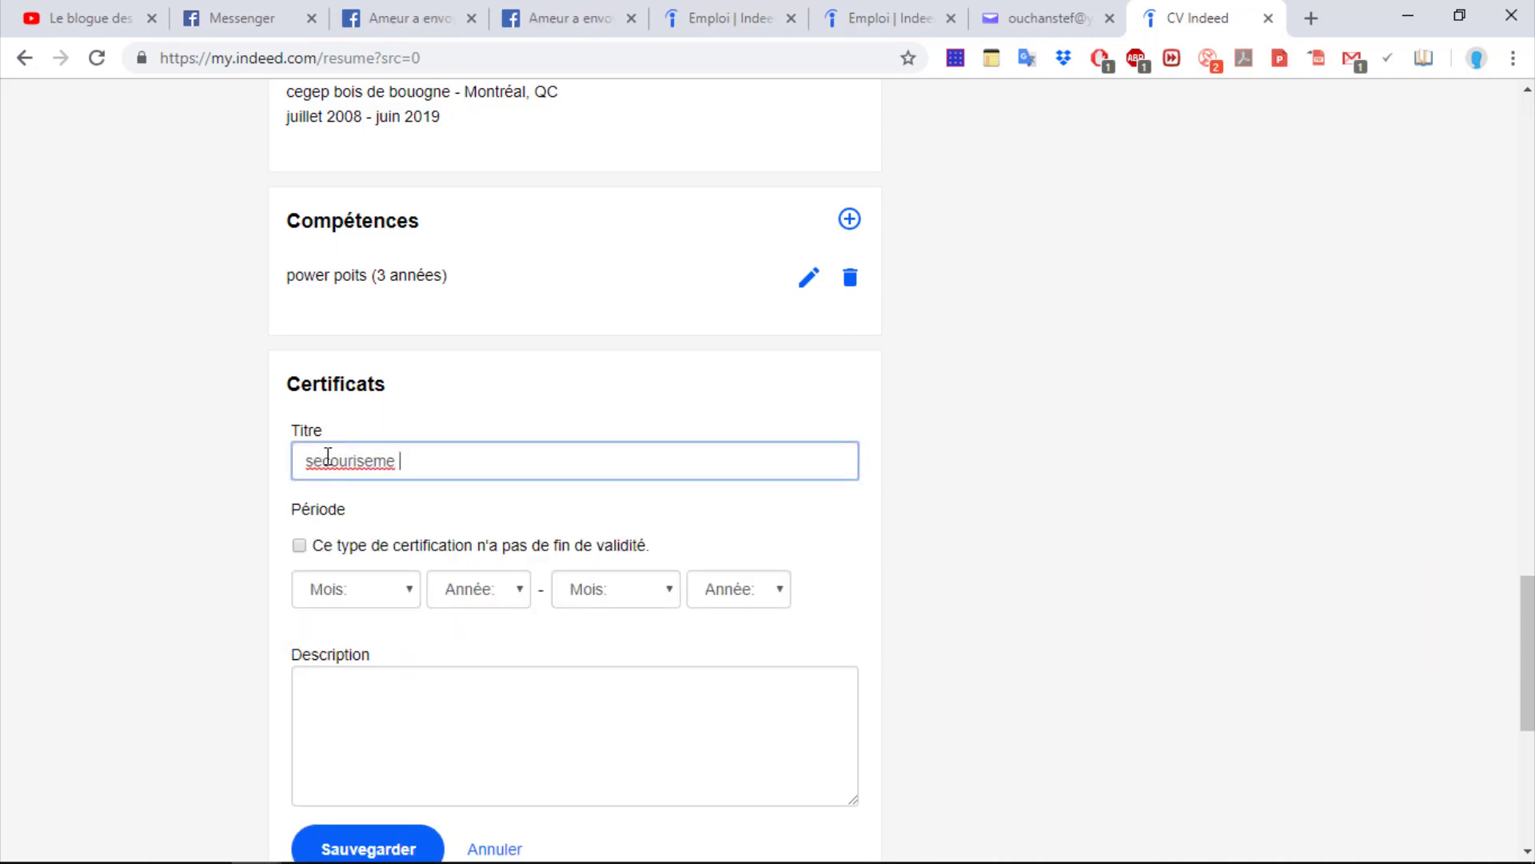
right_click(345, 464)
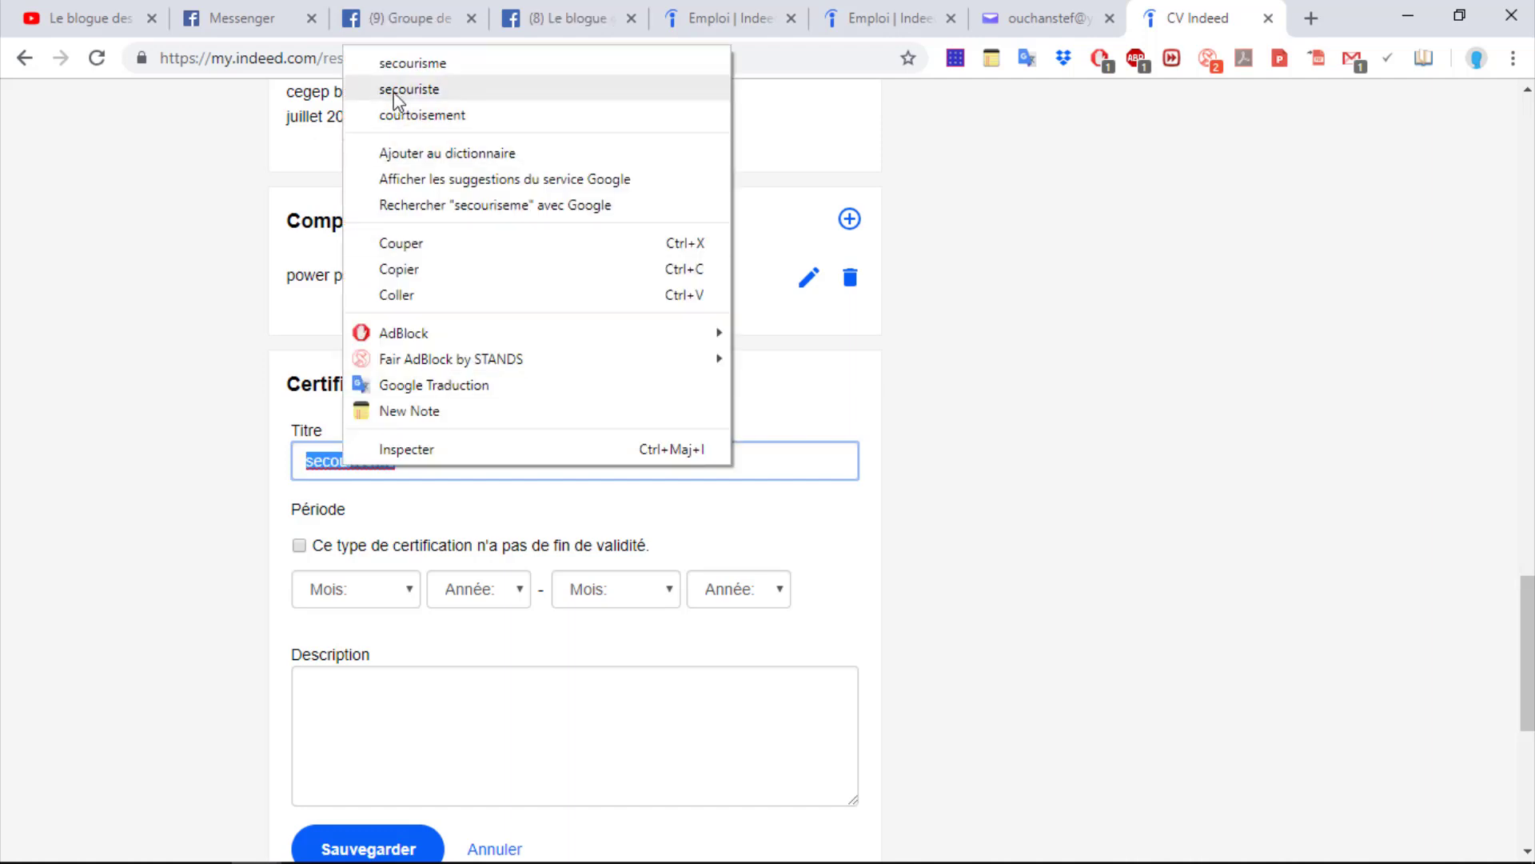
click(432, 63)
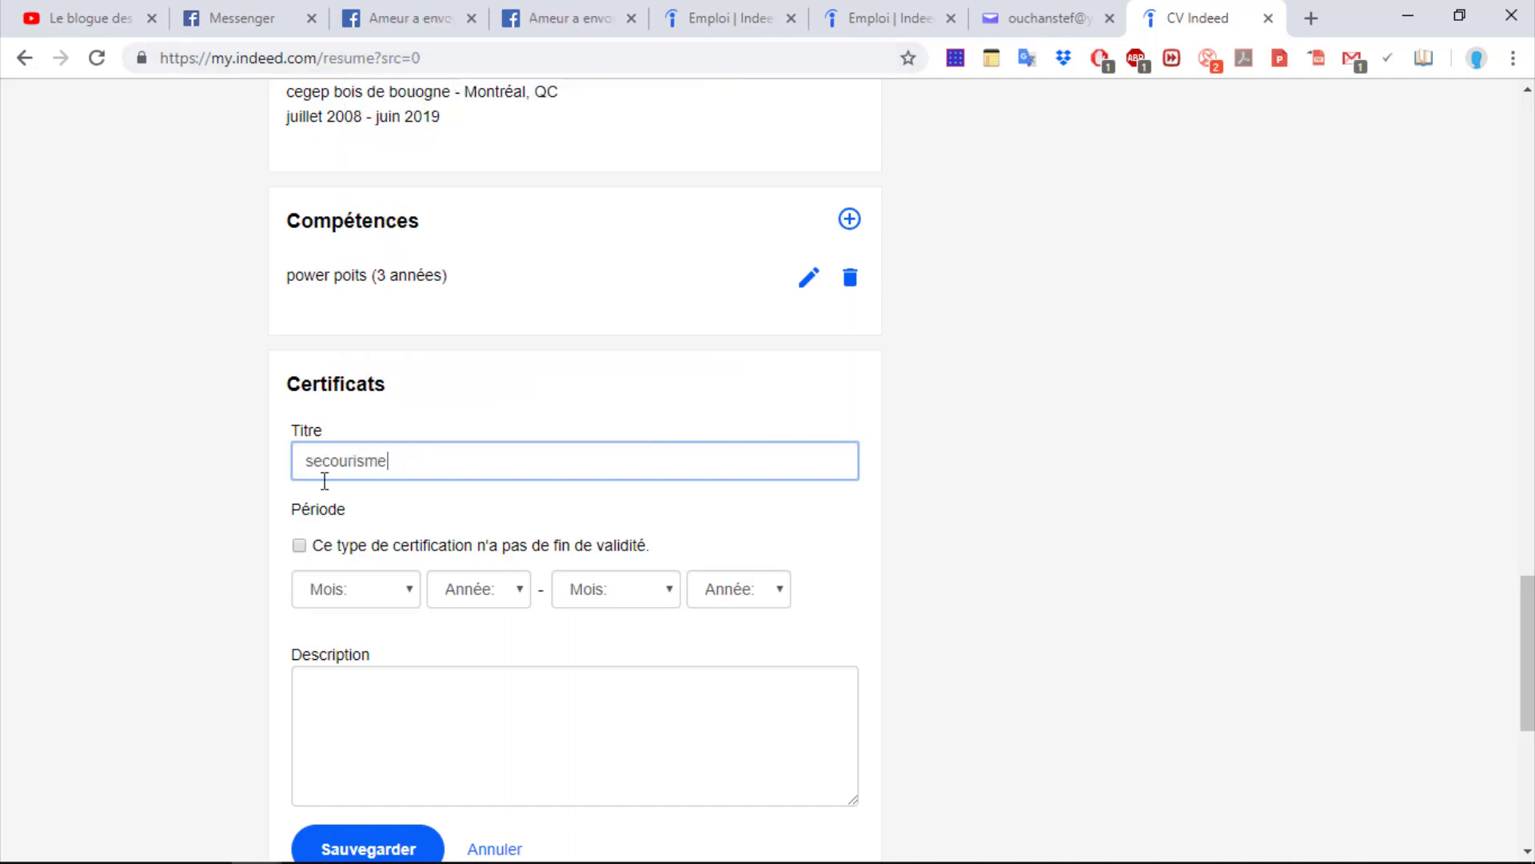
Mark the certificate as never expiring, starting juin 2016, and type a filler description
click(303, 547)
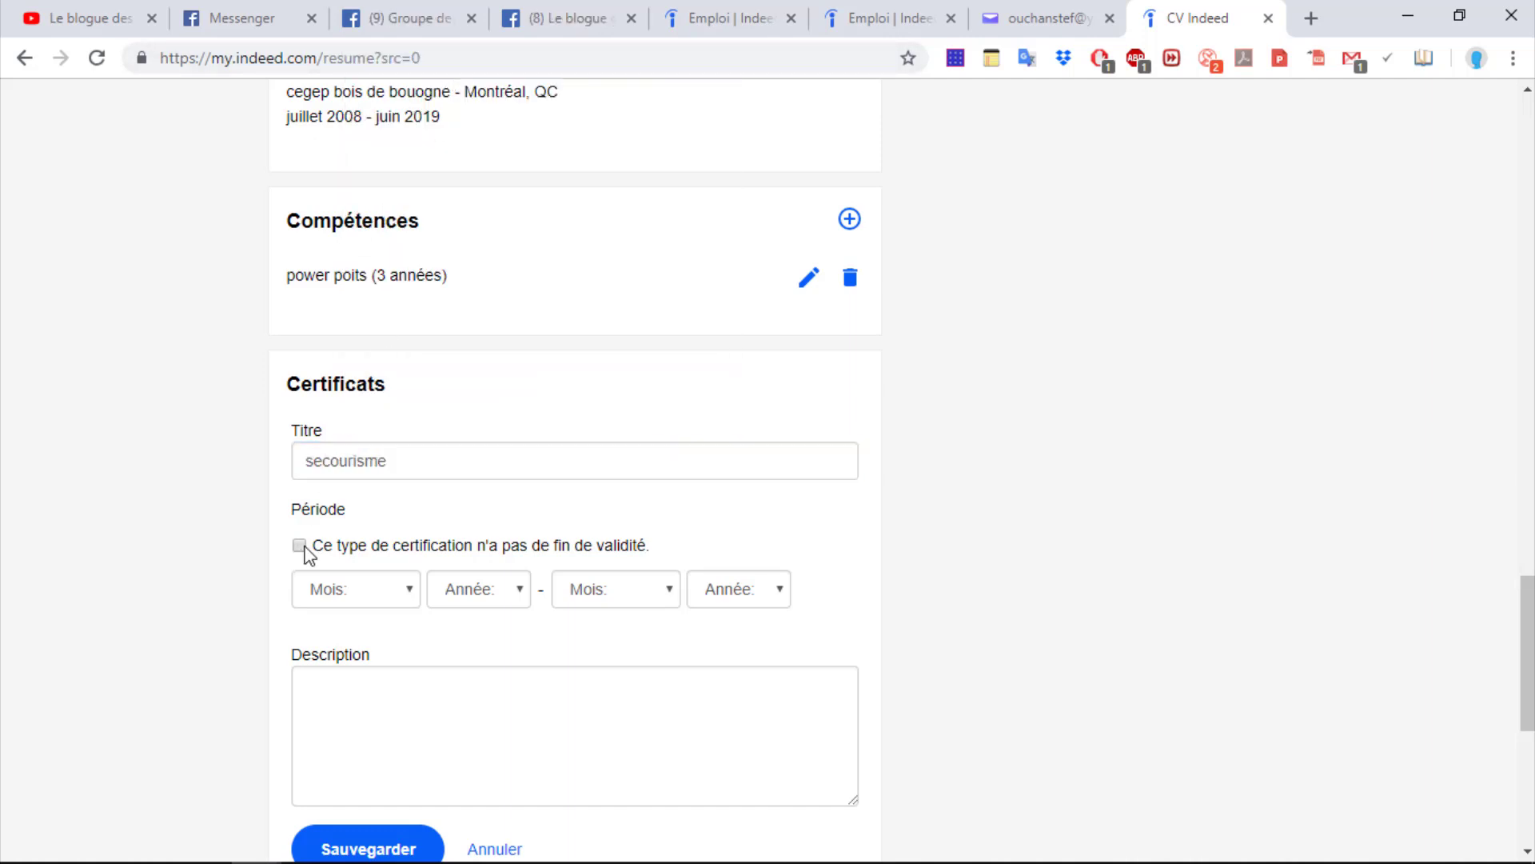
click(408, 596)
click(358, 435)
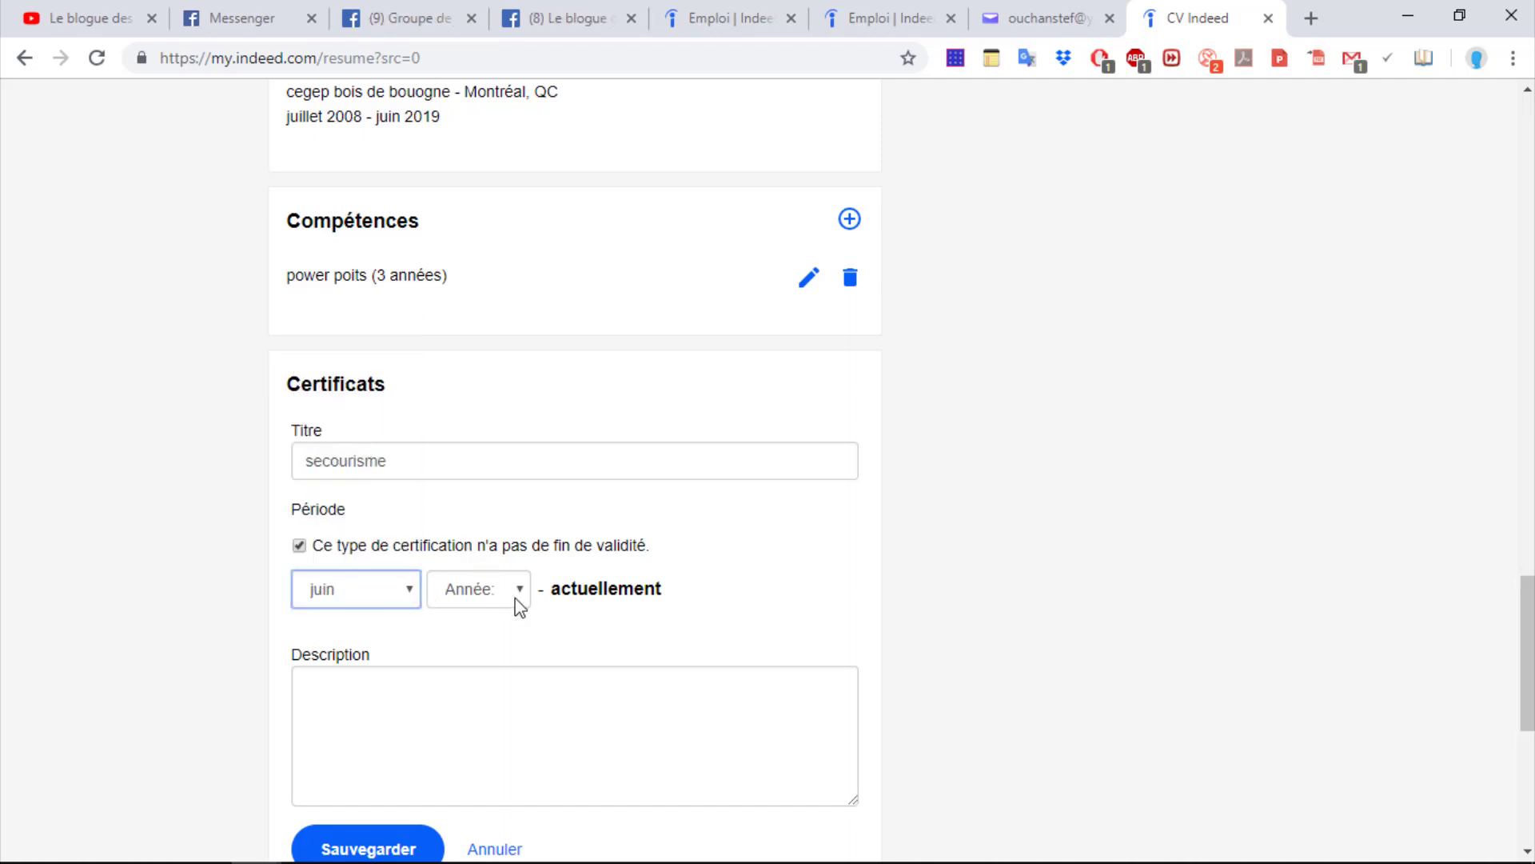
click(517, 602)
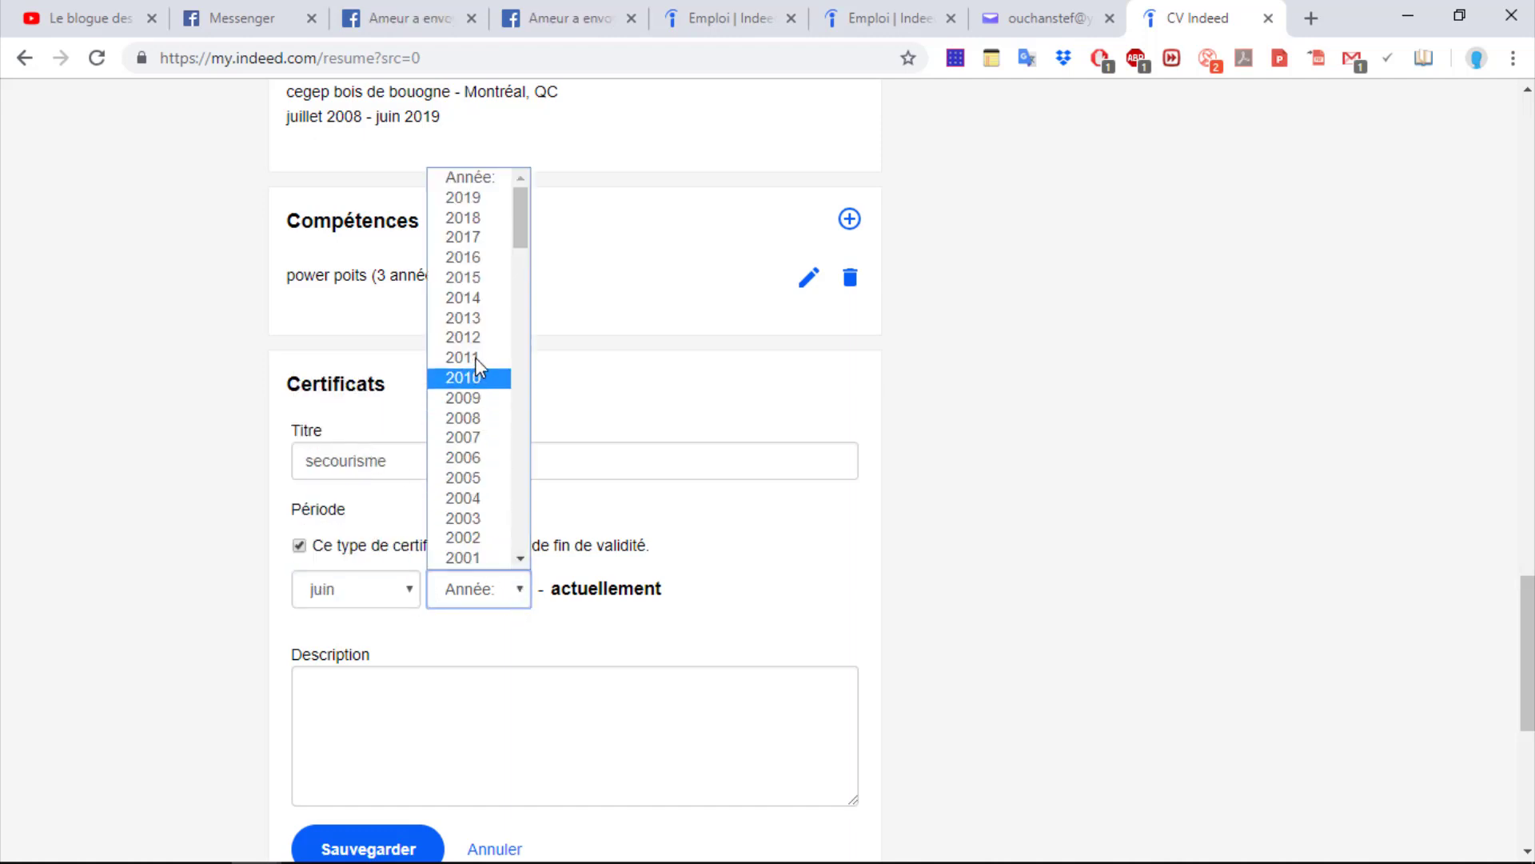
click(467, 256)
click(397, 691)
text(hhhhhhhhhhhh)
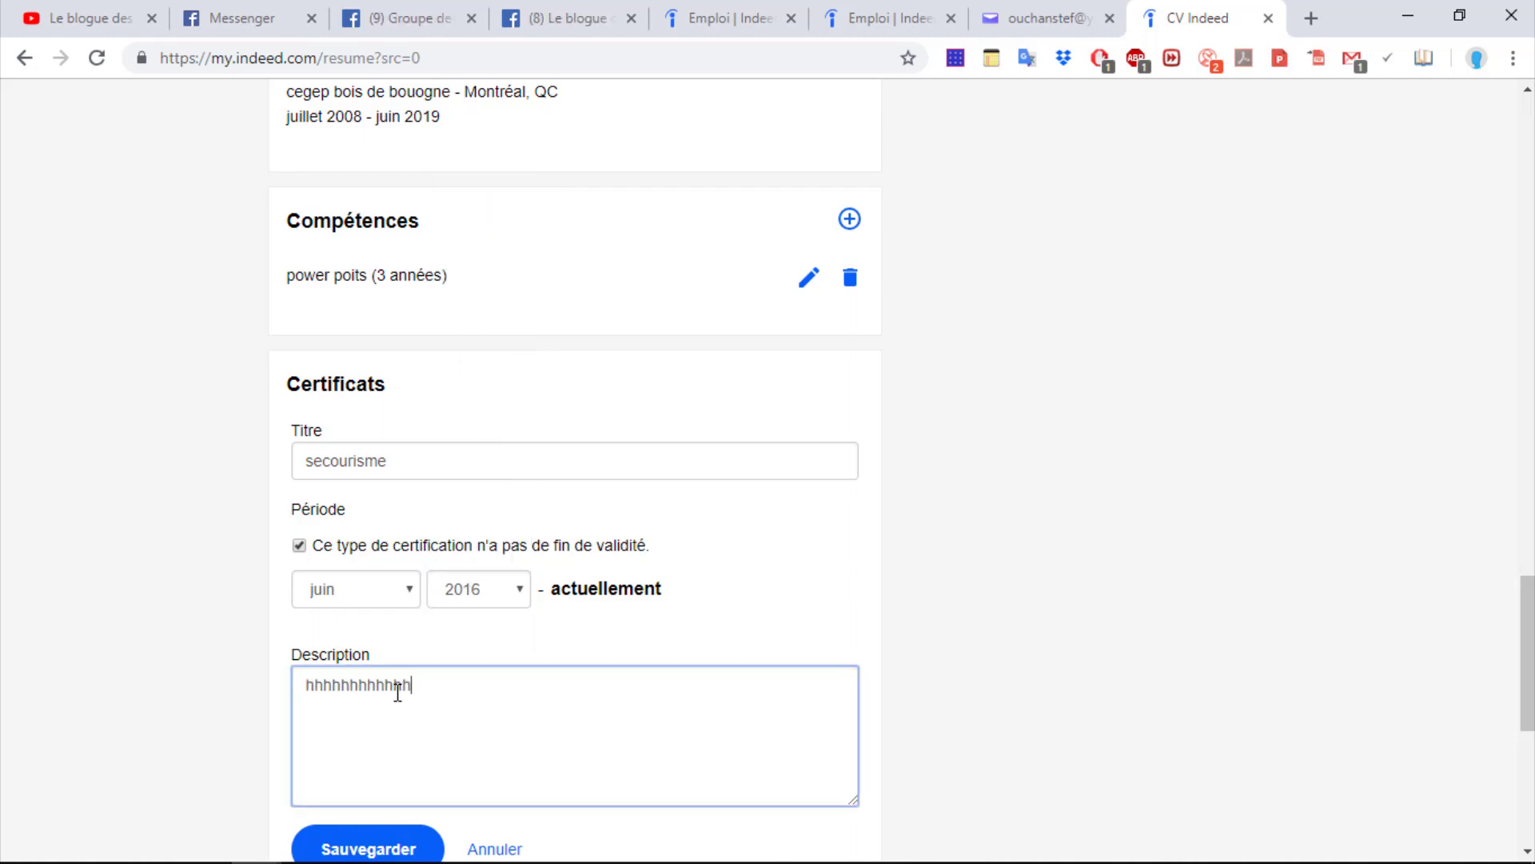
text(hhhhhhhhhhhhhhhhhhhhhhhhhhhhhhhhhhhhhhhhhhhhhhhhhhhhhhhhhhhhhhhhhhhhhhhhhhhhhhhhhhhhhhhhhhh)
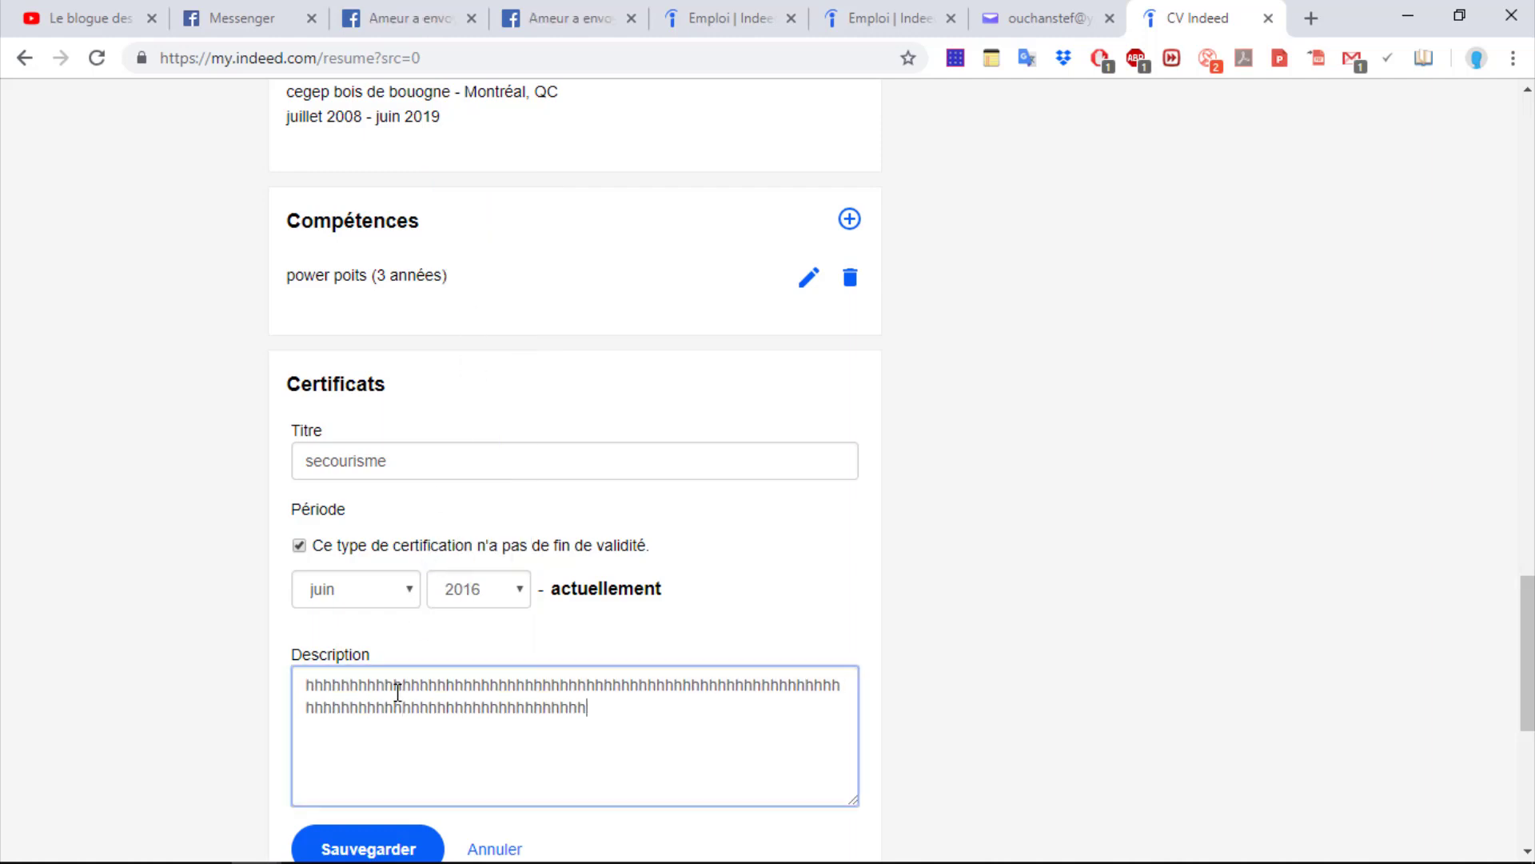
text(hhhhhhhhhhhhhhhhhhhhhhhhhhhhhhhhhhhhhhhhhhhhhhhhhhhhhhhhhhhhhhhhhhhhhhhhhhhhhhhhhhhhhhhhhhhhhhhhhhhhhhhhhh)
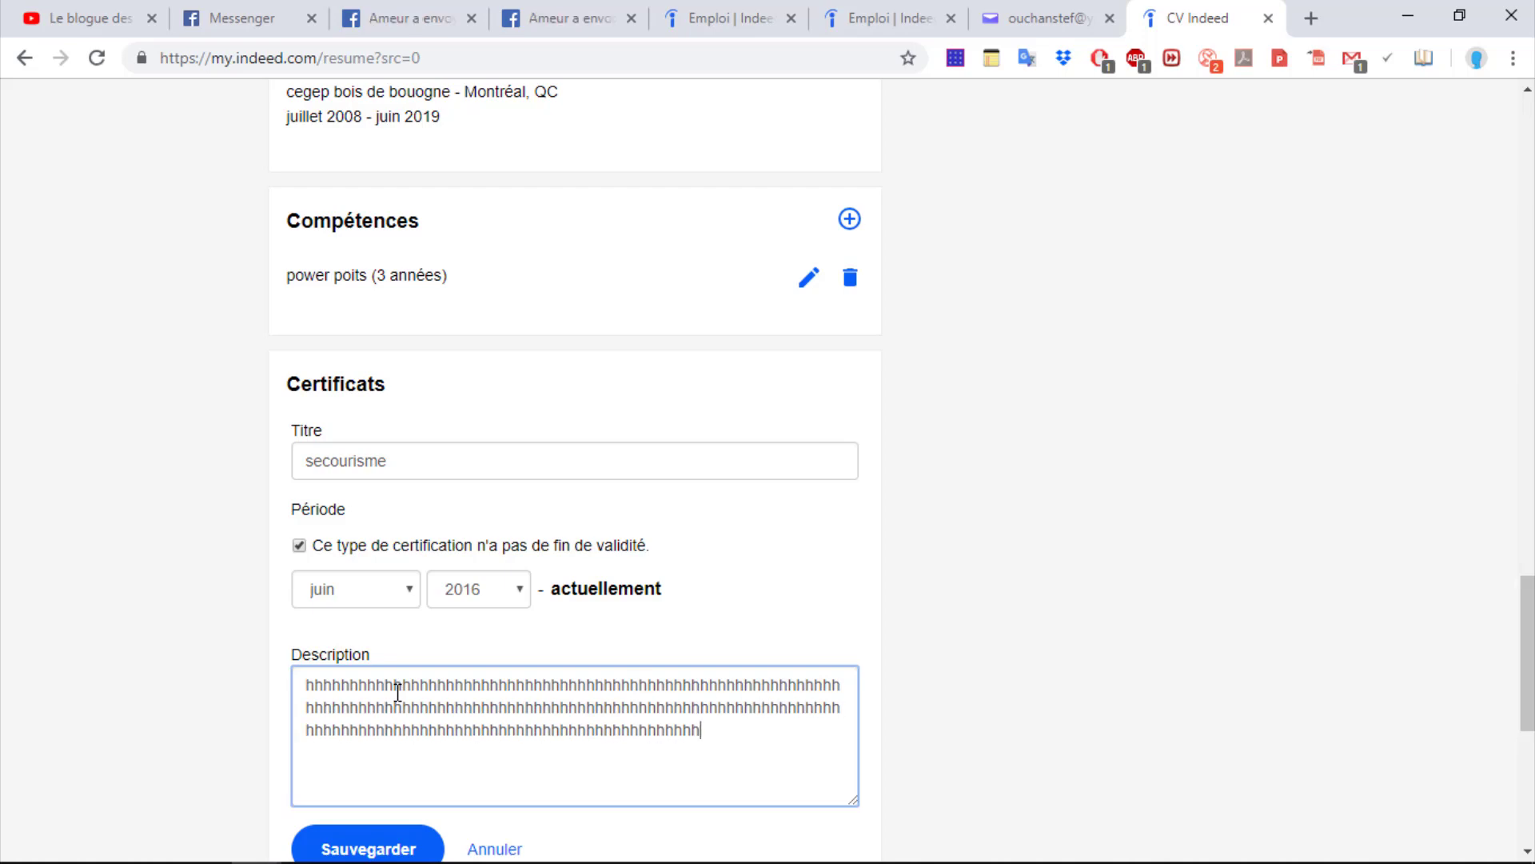
text(hhhhhhhhhhhhhhhh)
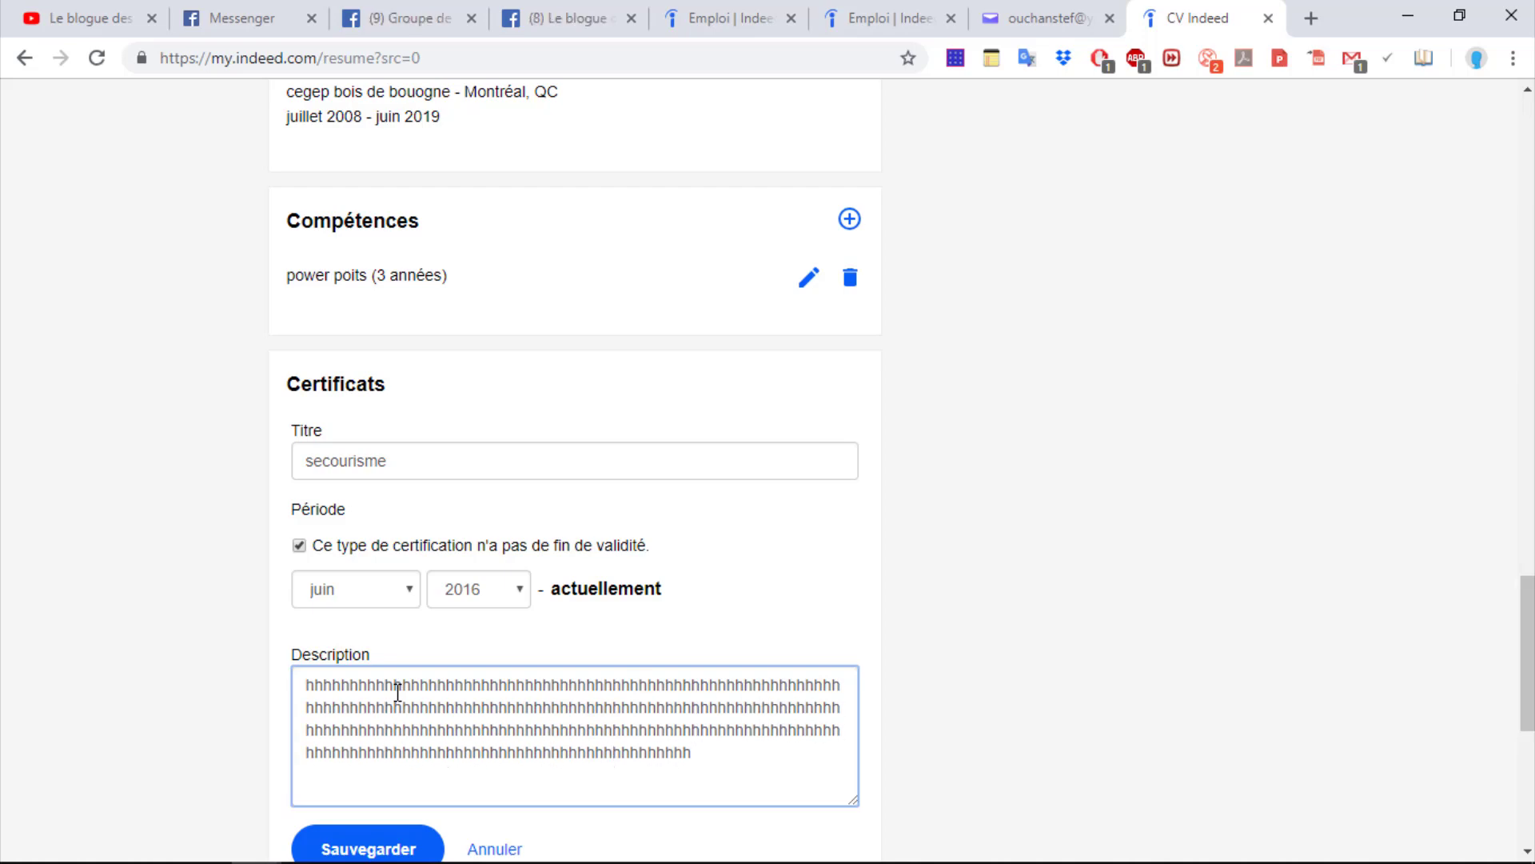
drag(1532, 630, 1531, 752)
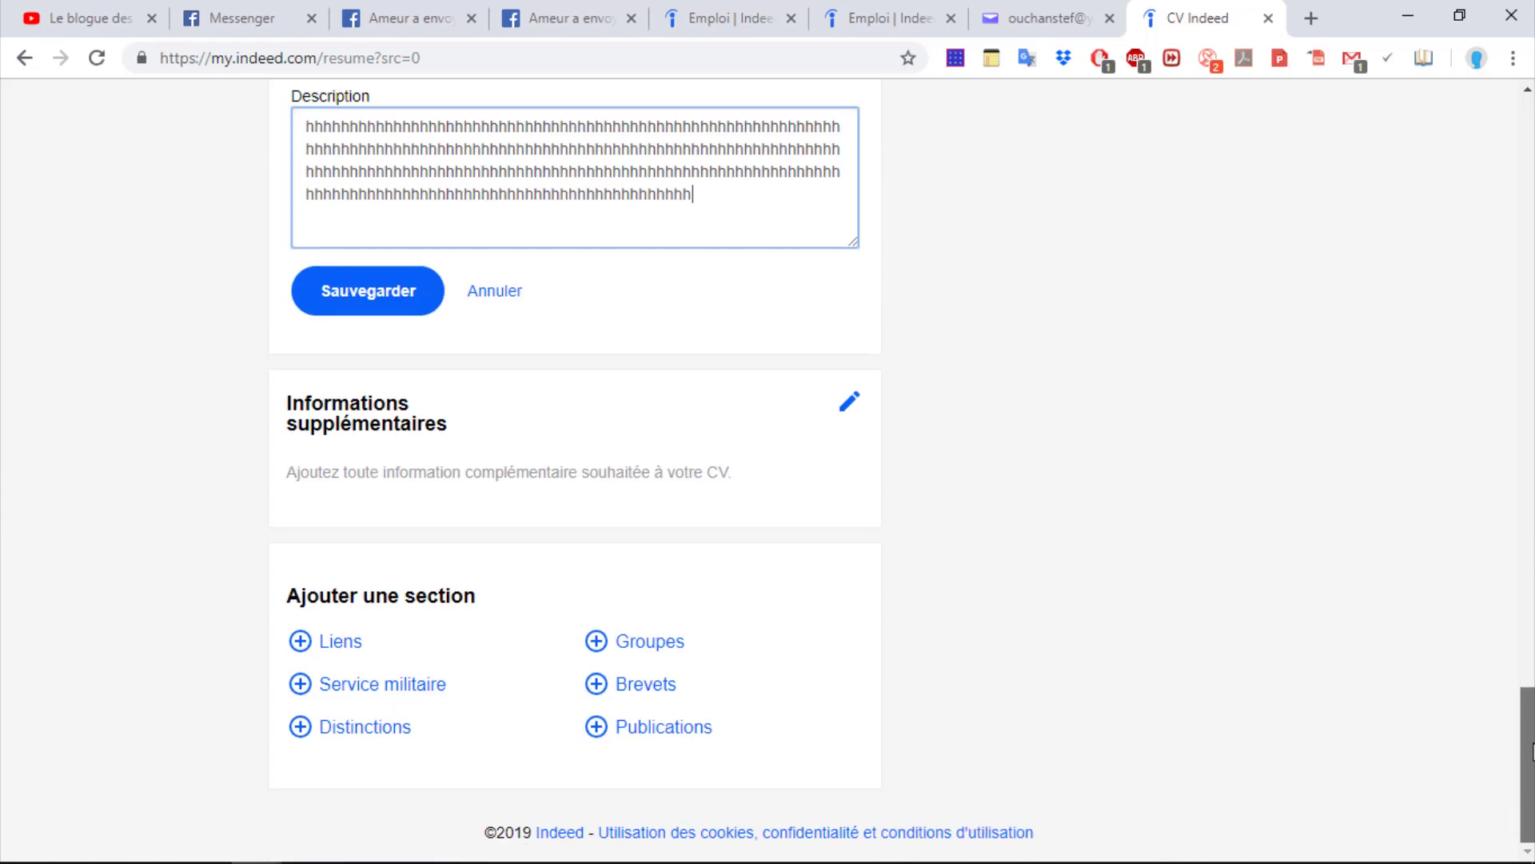
Save the secourisme certificate, save Informations supplémentaires empty, and scroll back to the top
click(367, 292)
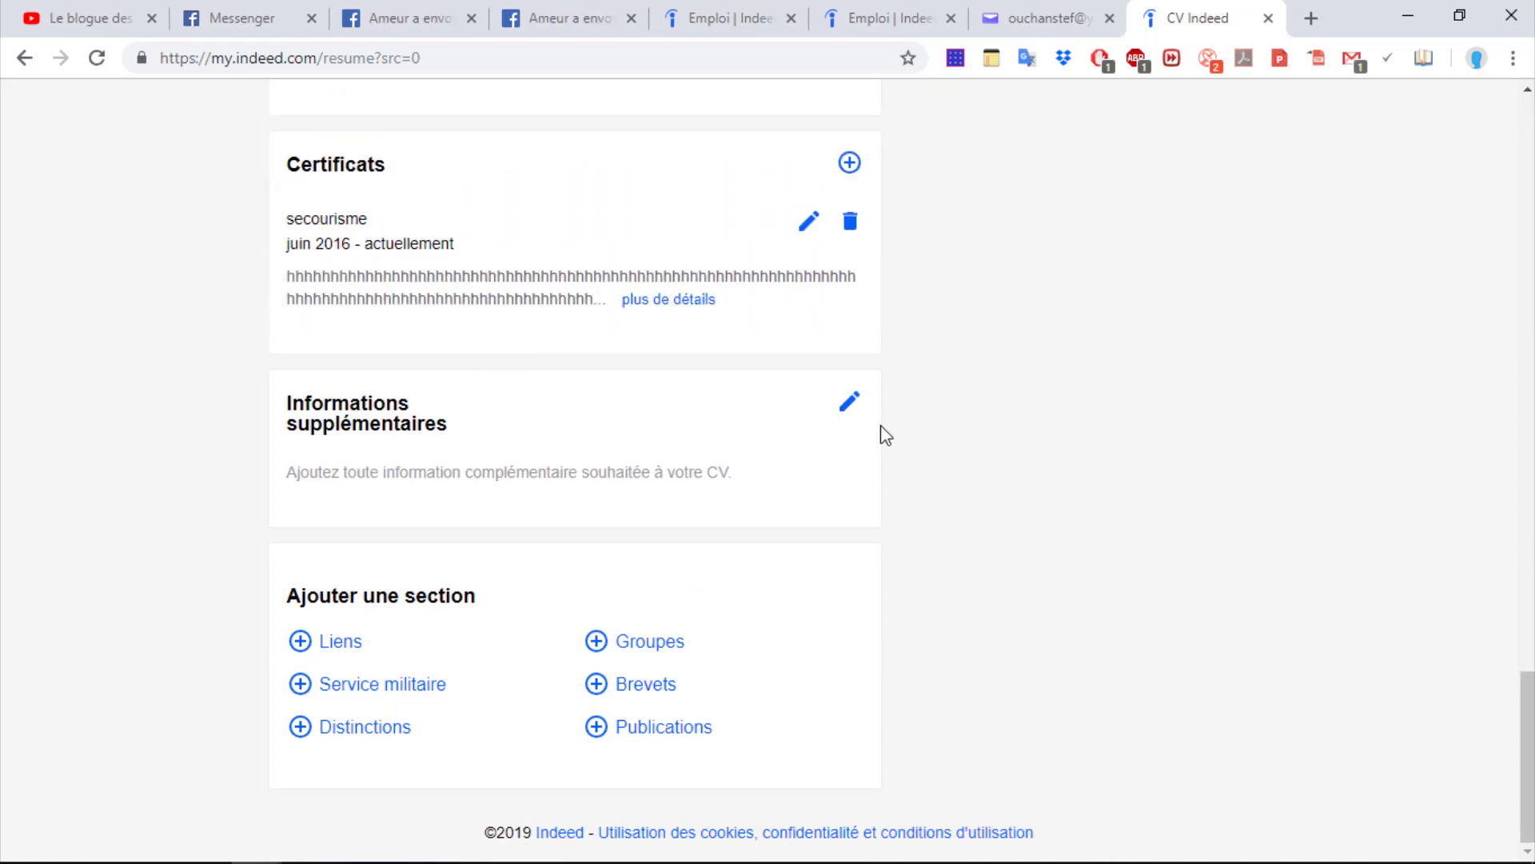
click(851, 403)
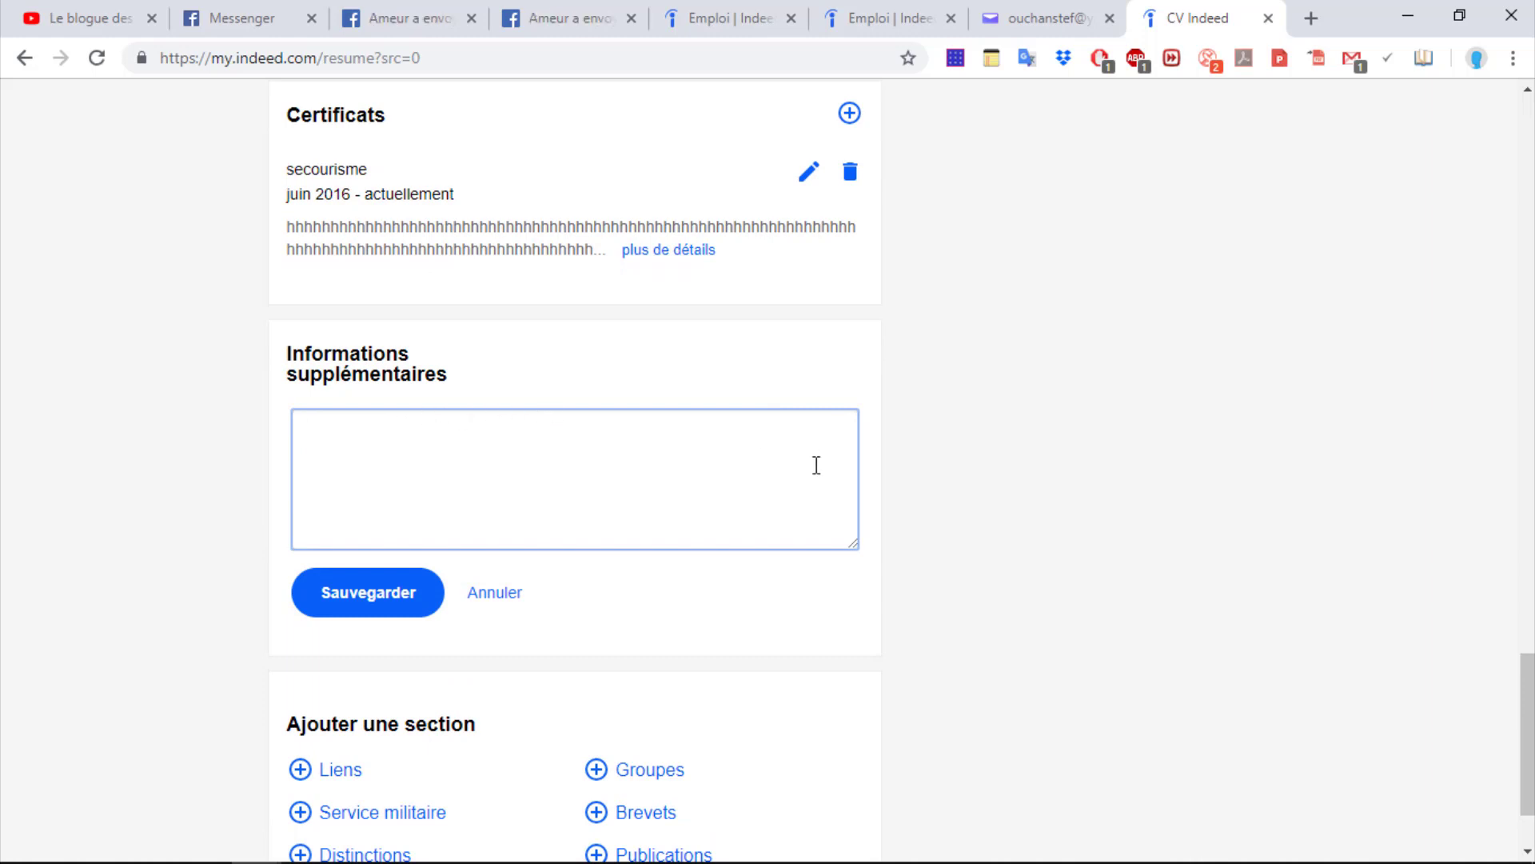
drag(1528, 672, 1527, 695)
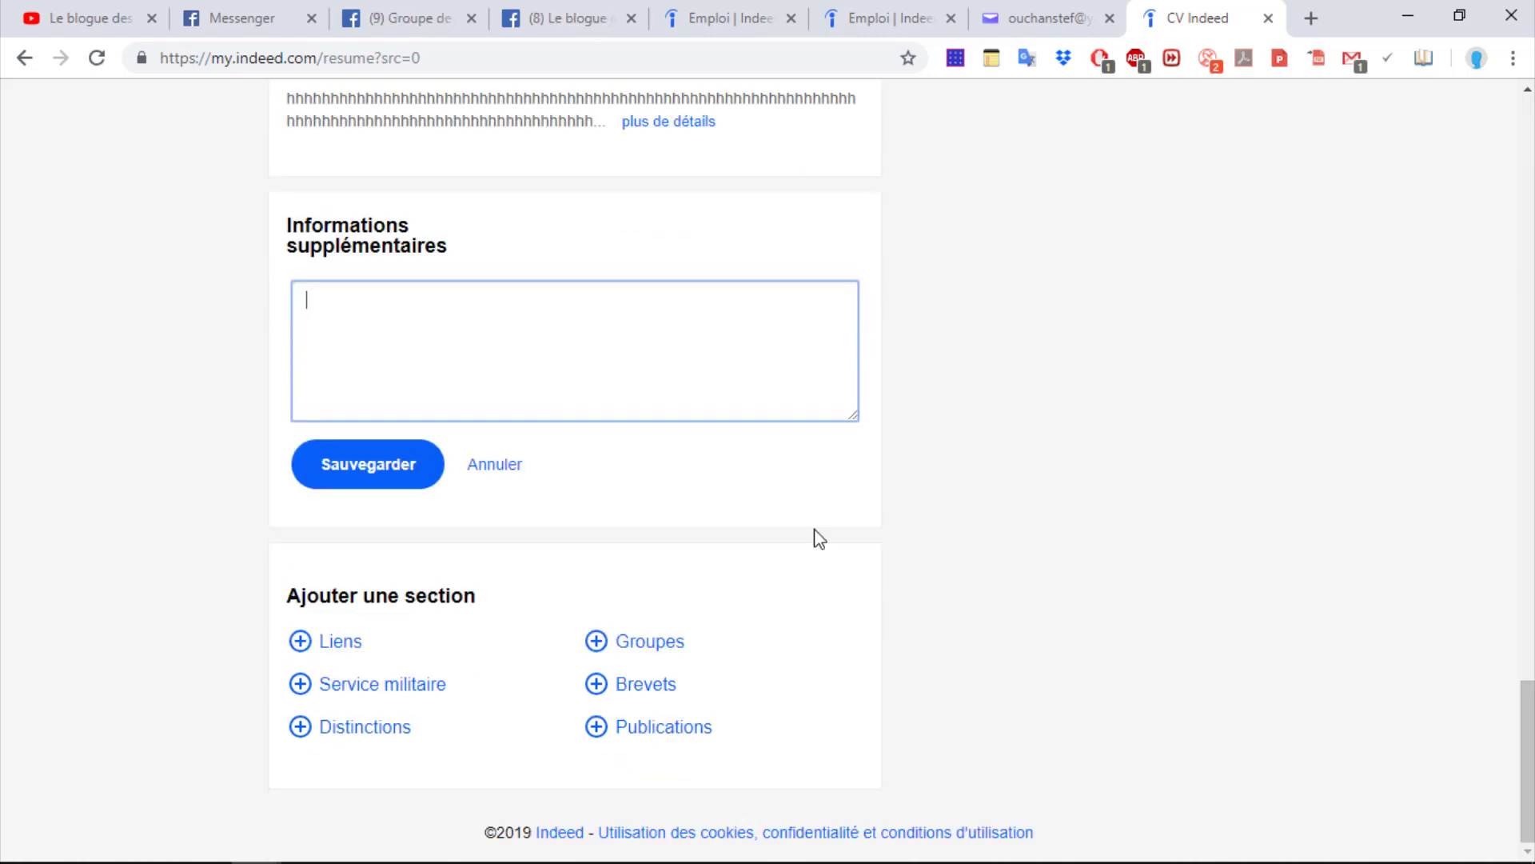
click(412, 482)
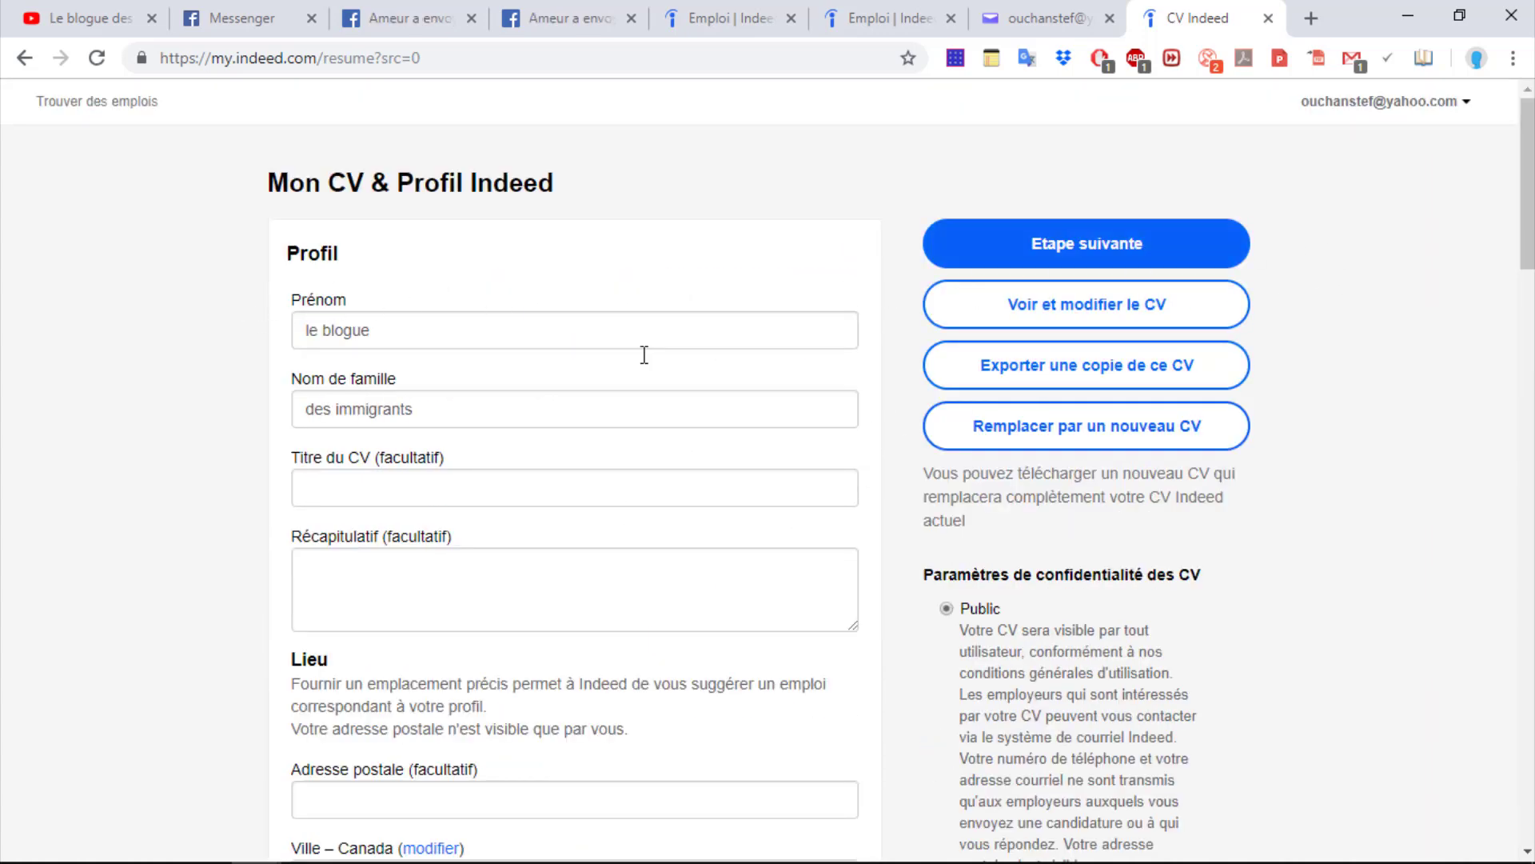
click(1524, 284)
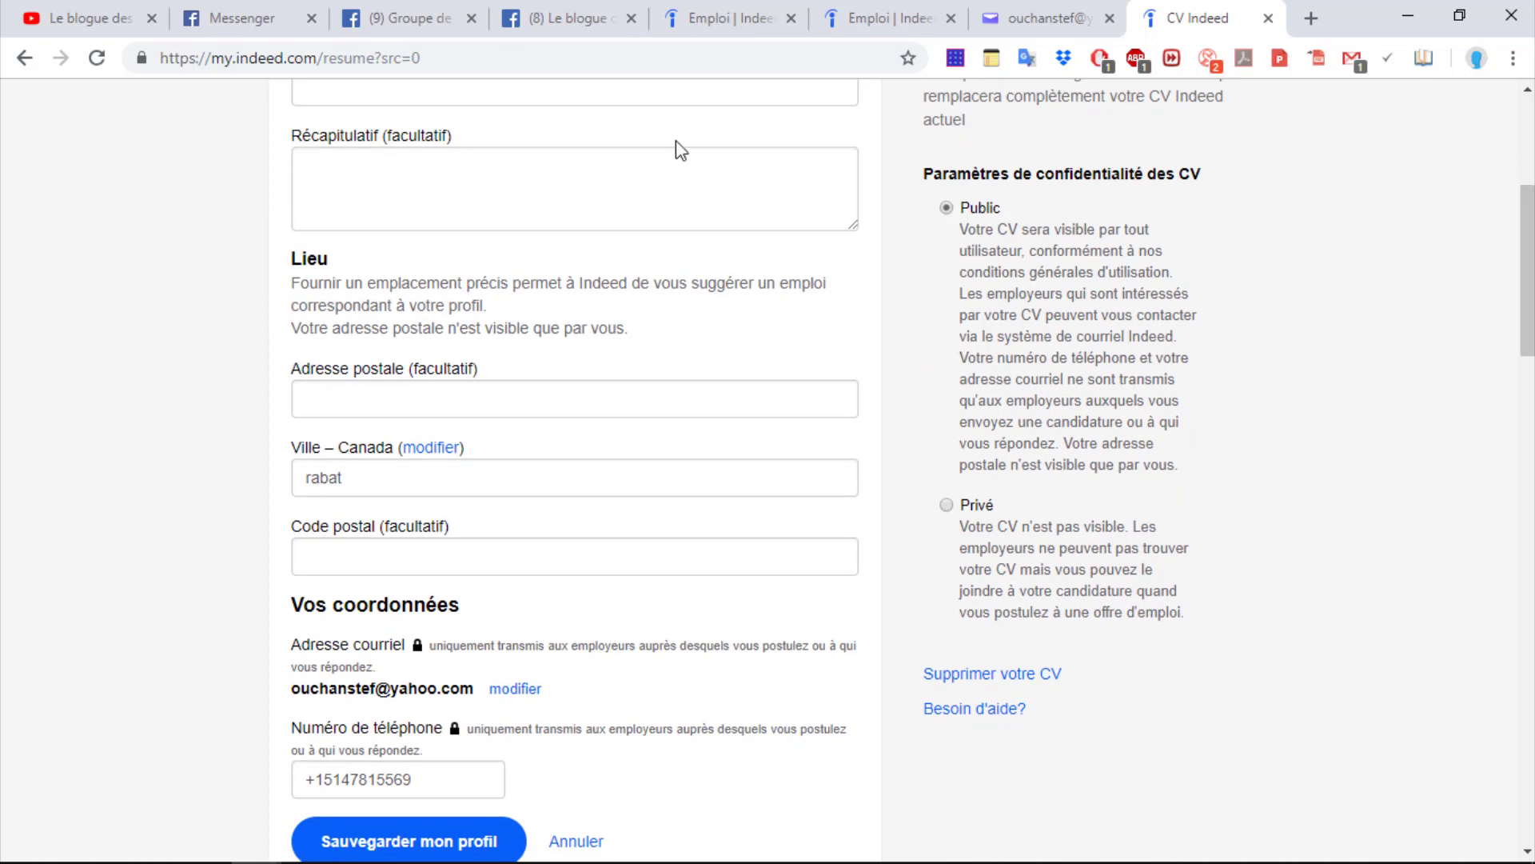
drag(1520, 273, 1518, 189)
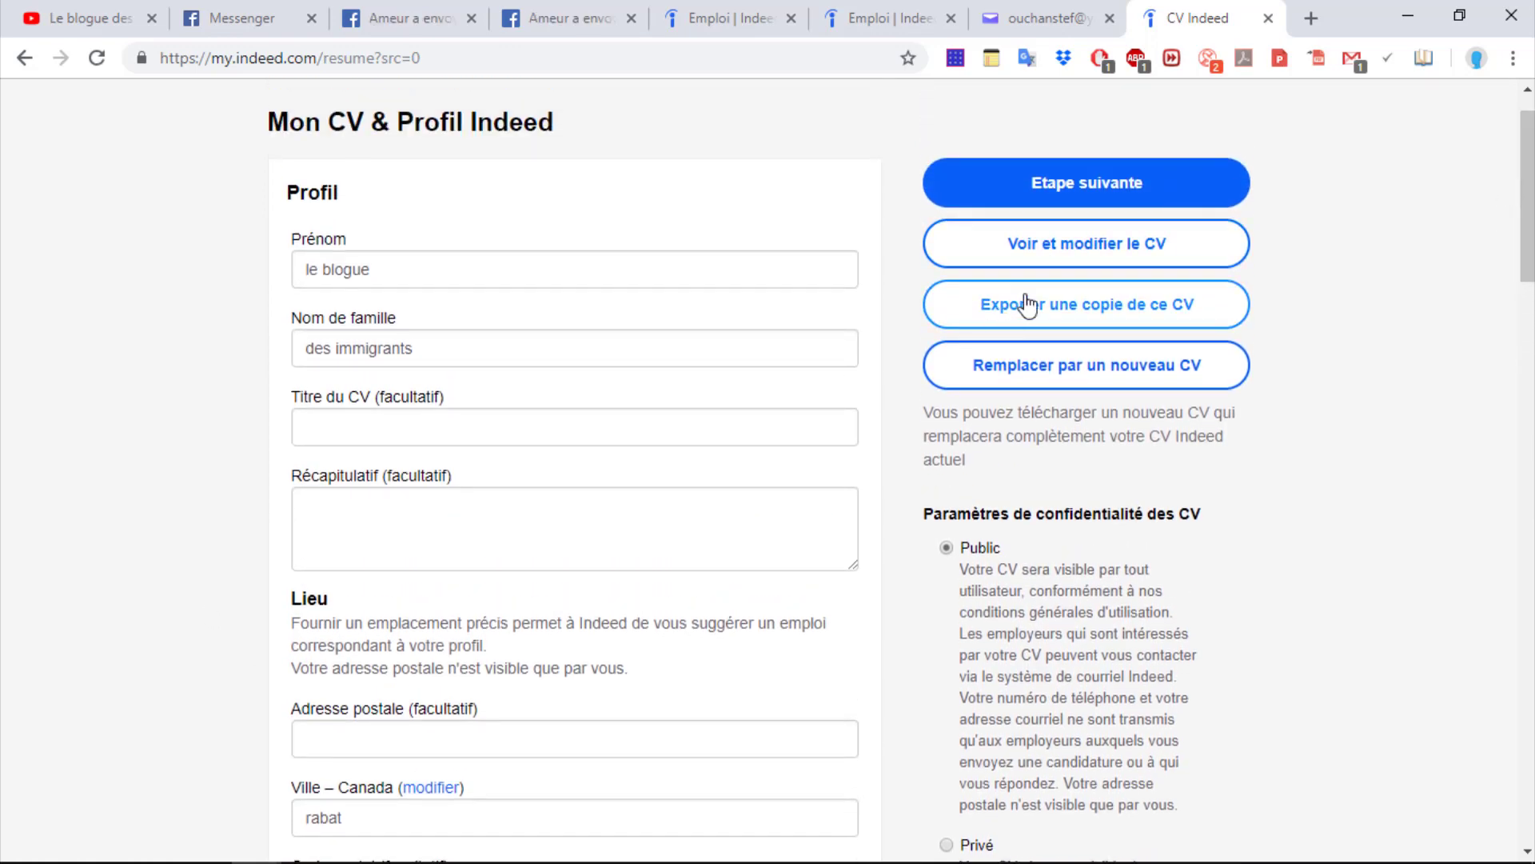
Export a PDF copy of the CV into OneDrive > Images and bring File Explorer forward
click(1133, 311)
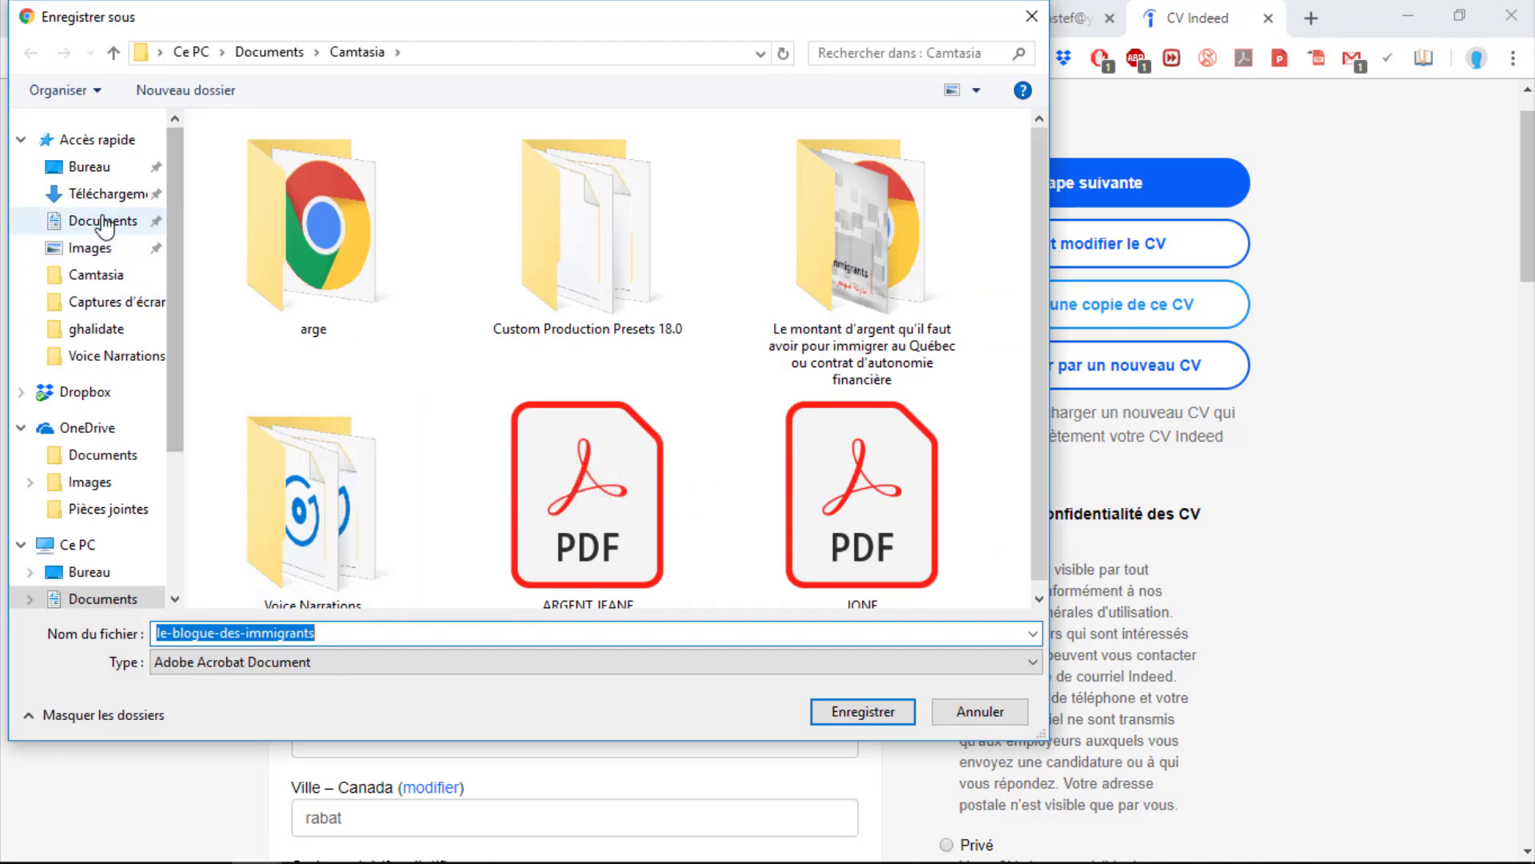
click(93, 435)
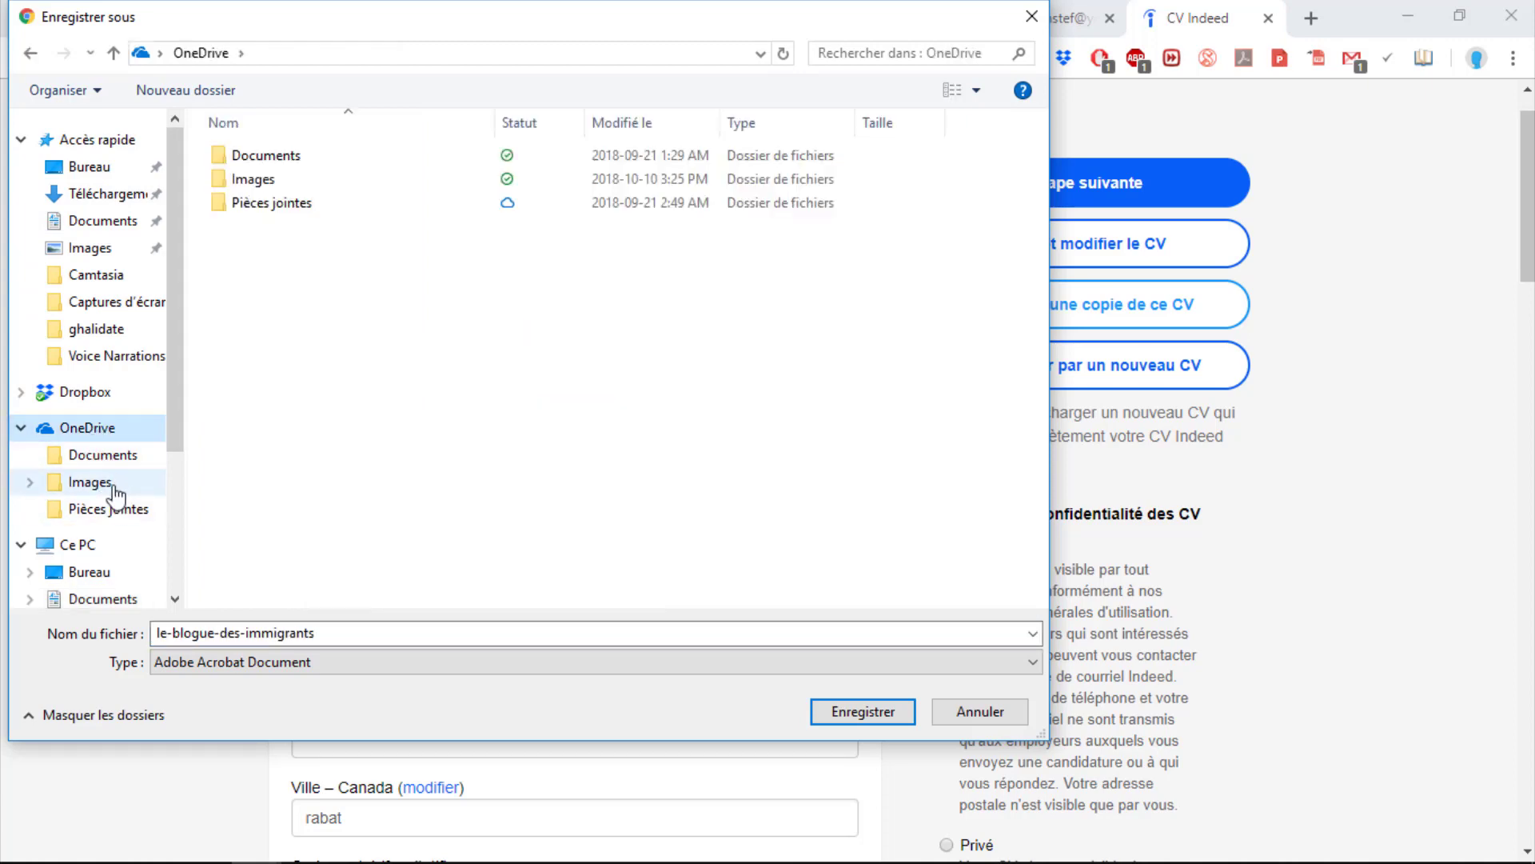
click(95, 482)
click(864, 712)
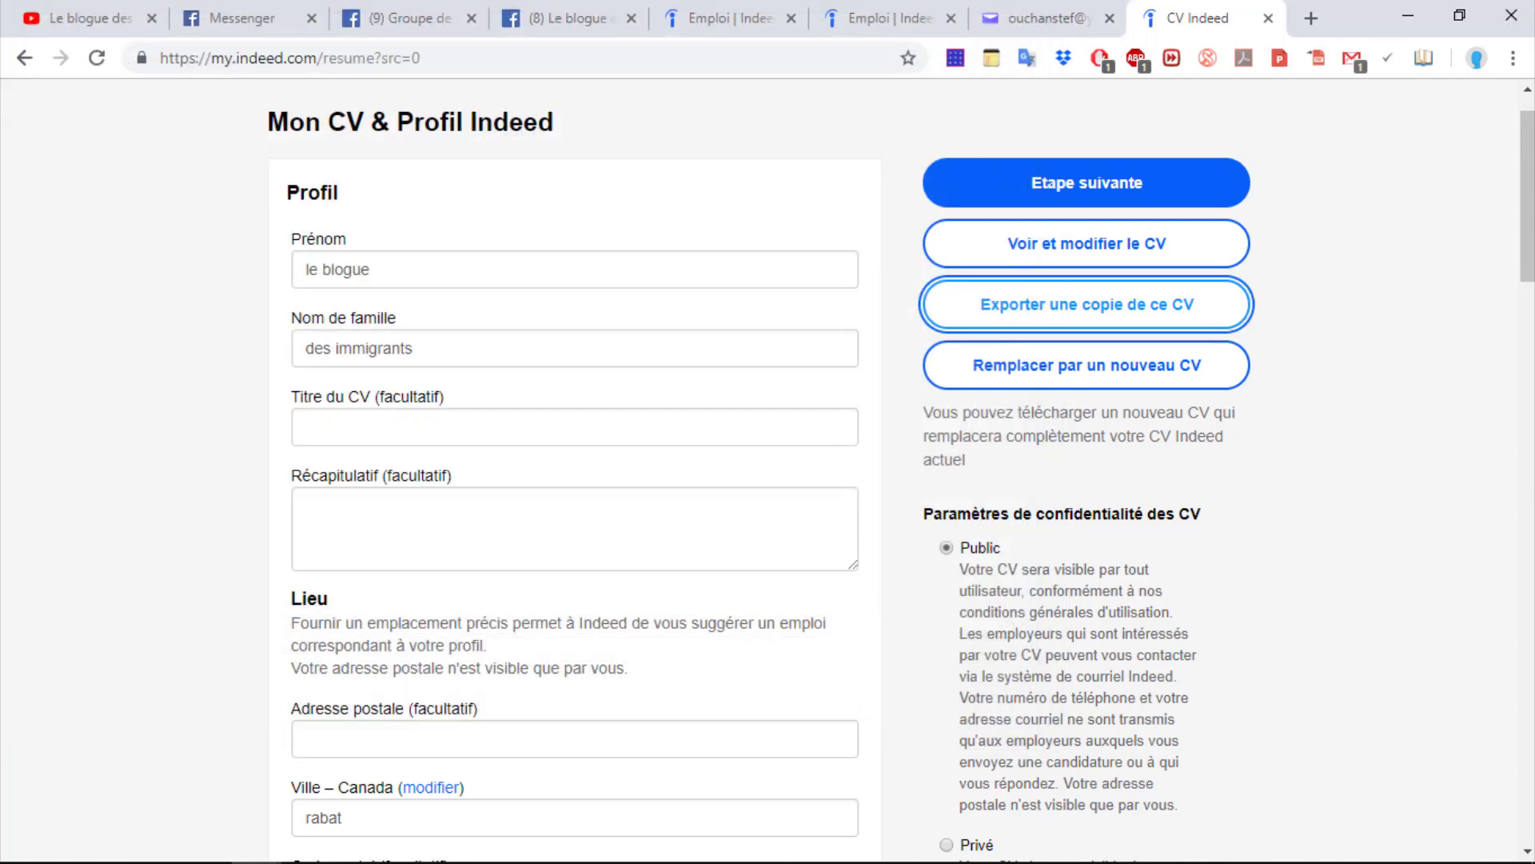
click(154, 842)
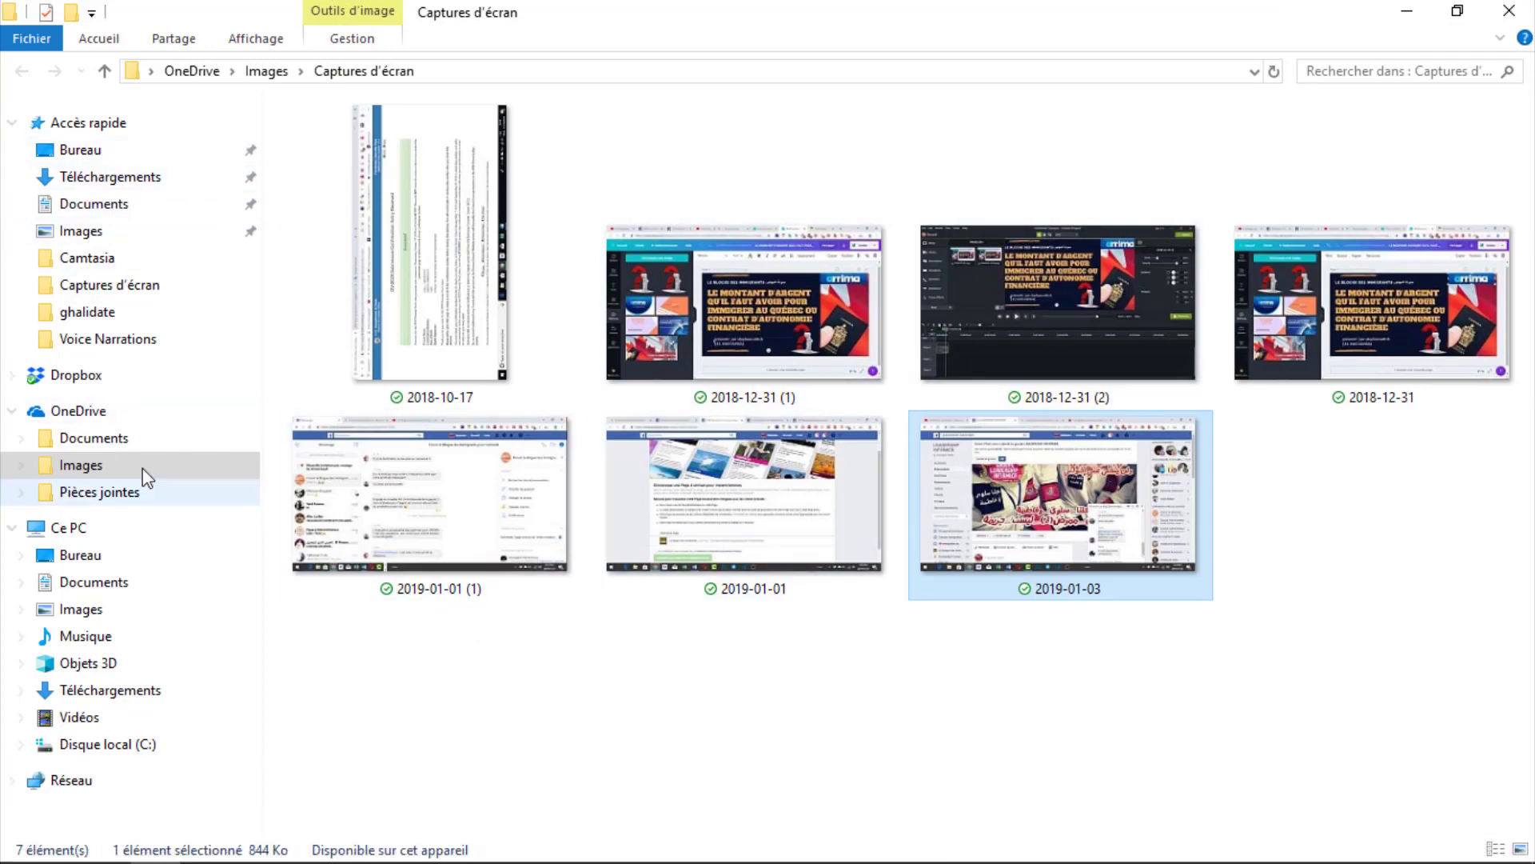
Open the le-blogue-des-immigrants PDF from OneDrive Images in Acrobat Reader
click(88, 442)
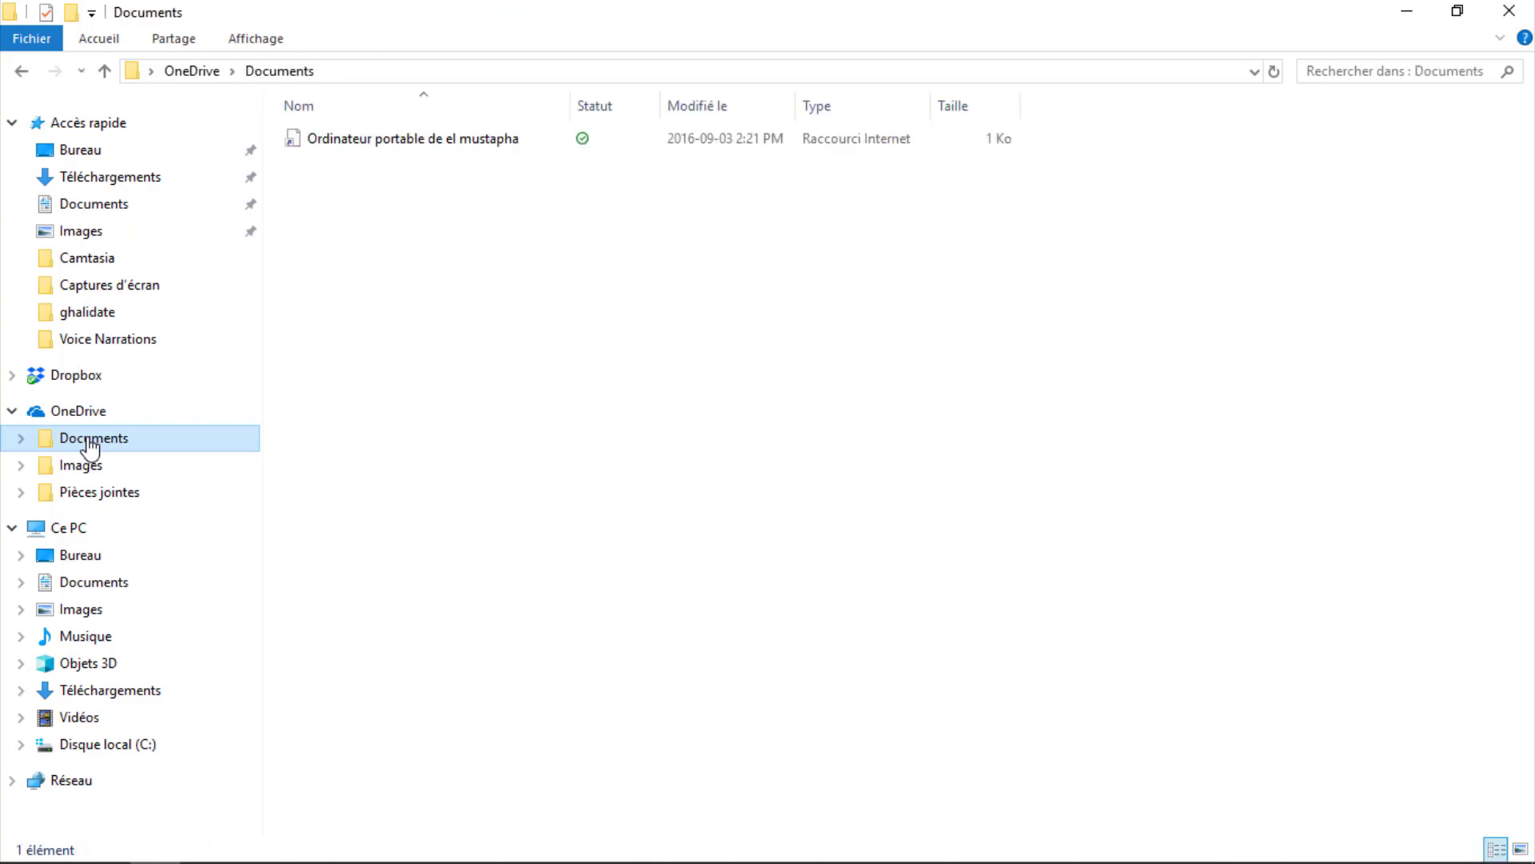
click(97, 471)
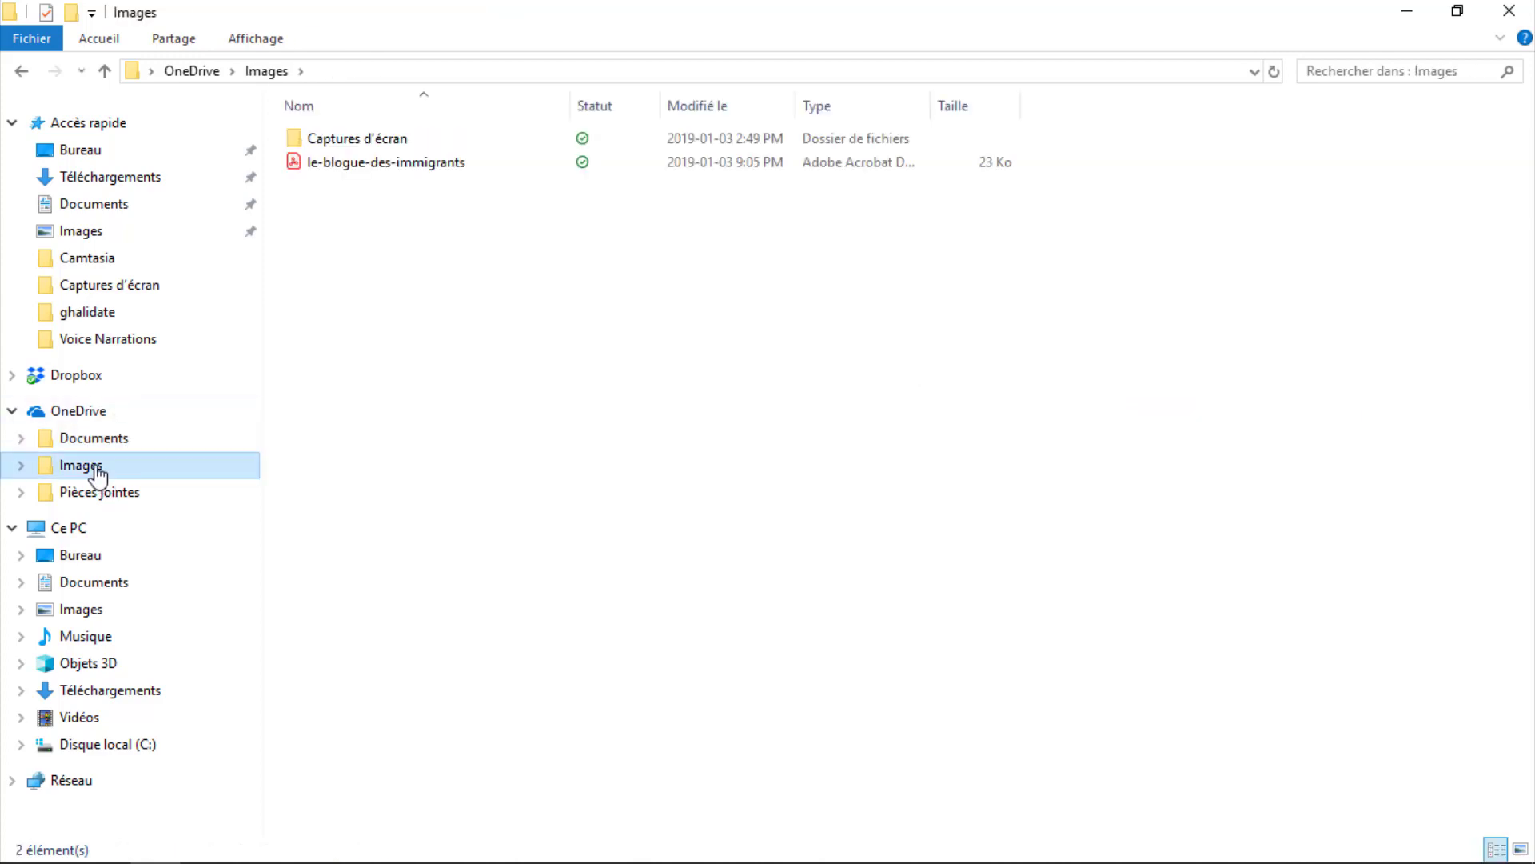
click(412, 165)
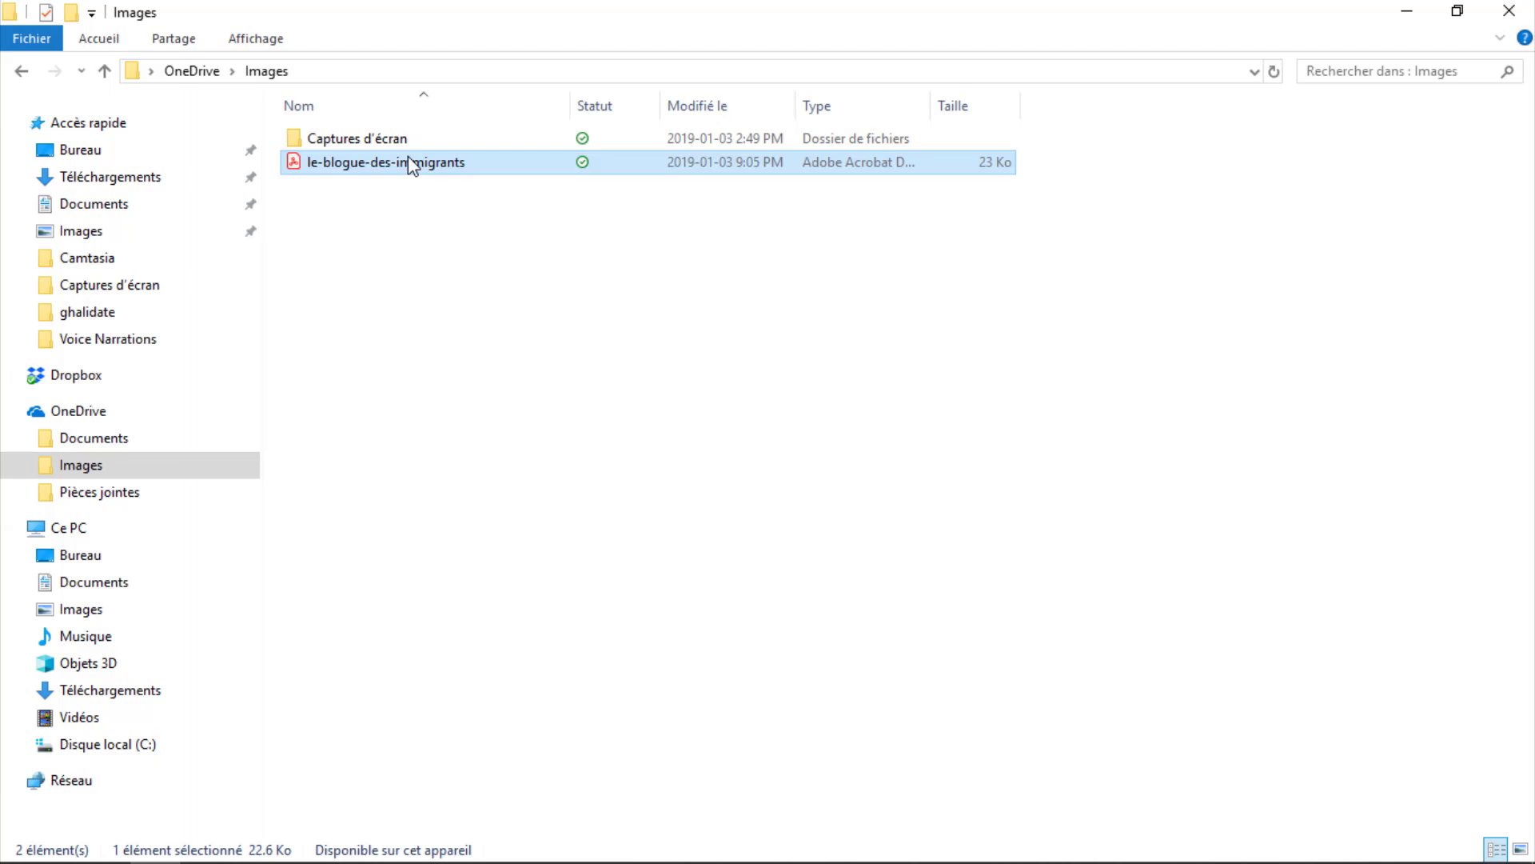
double_click(409, 158)
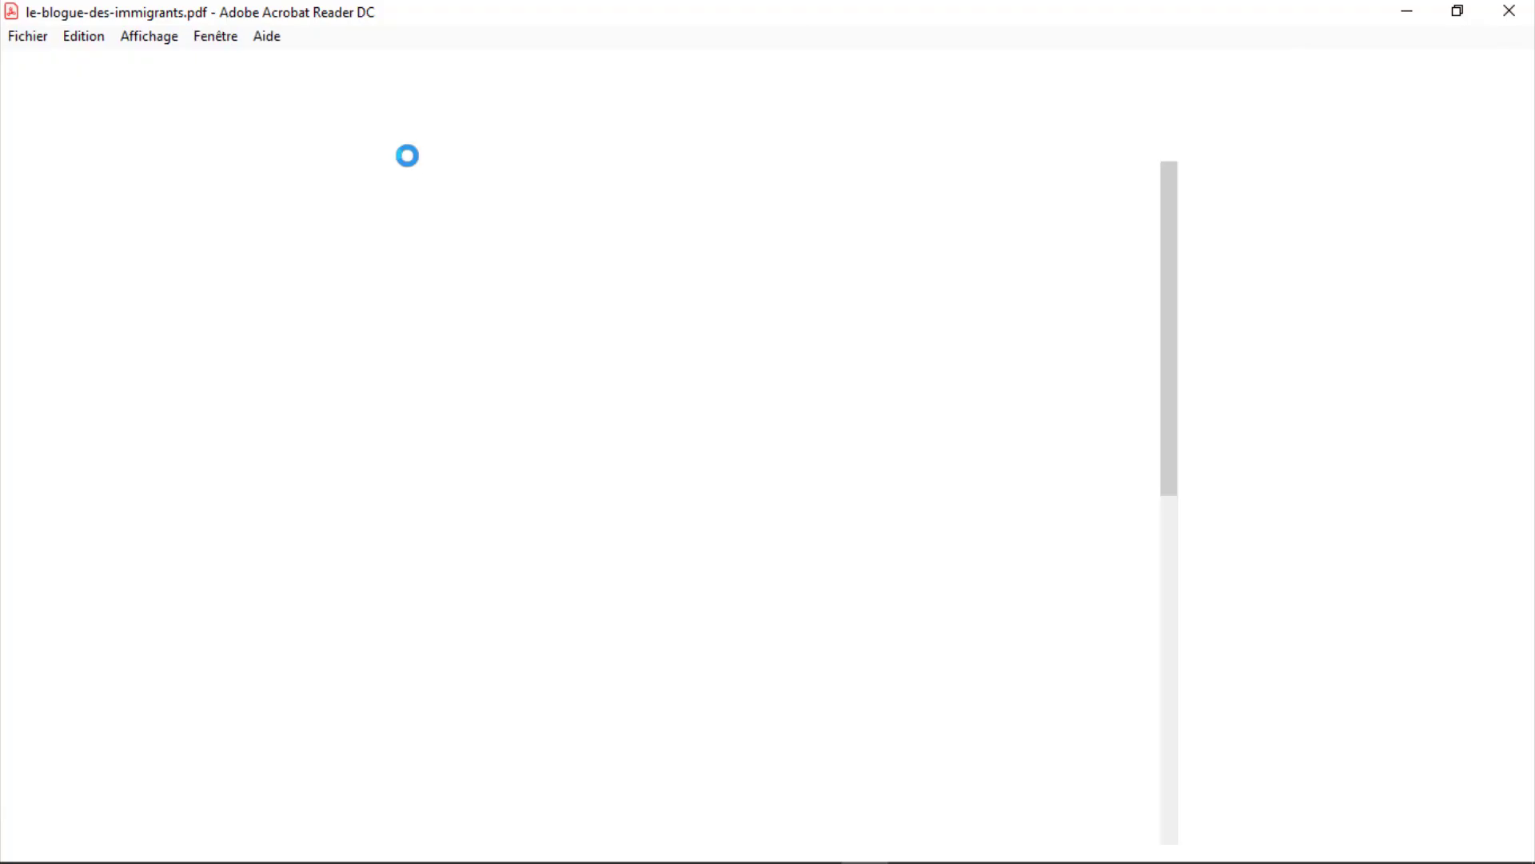
Scroll the exported PDF down to its Certificats section, then return to the CV Indeed page in Chrome
right_click(407, 156)
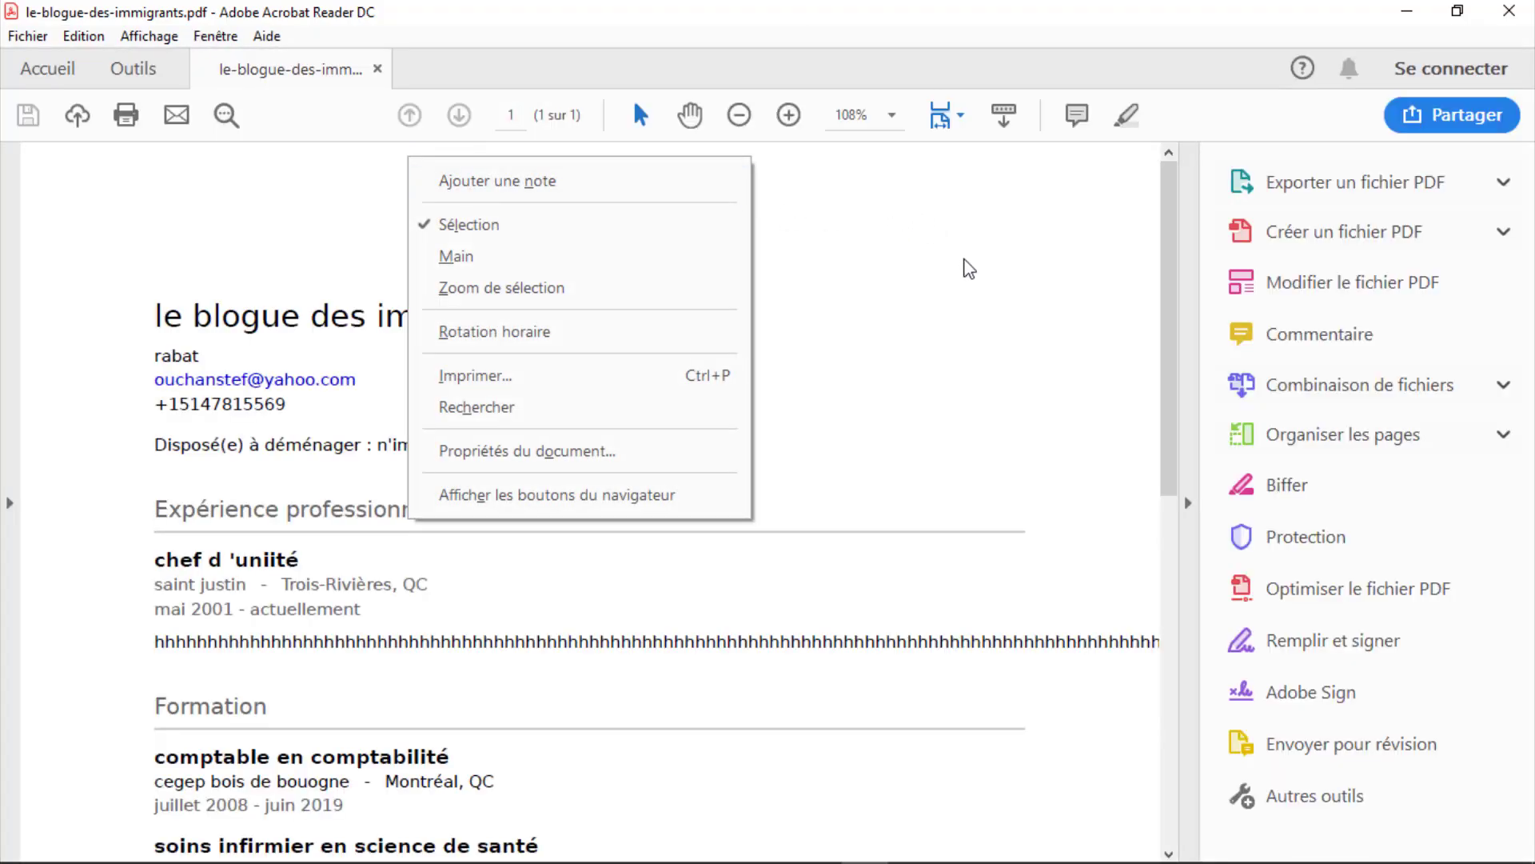
click(1027, 241)
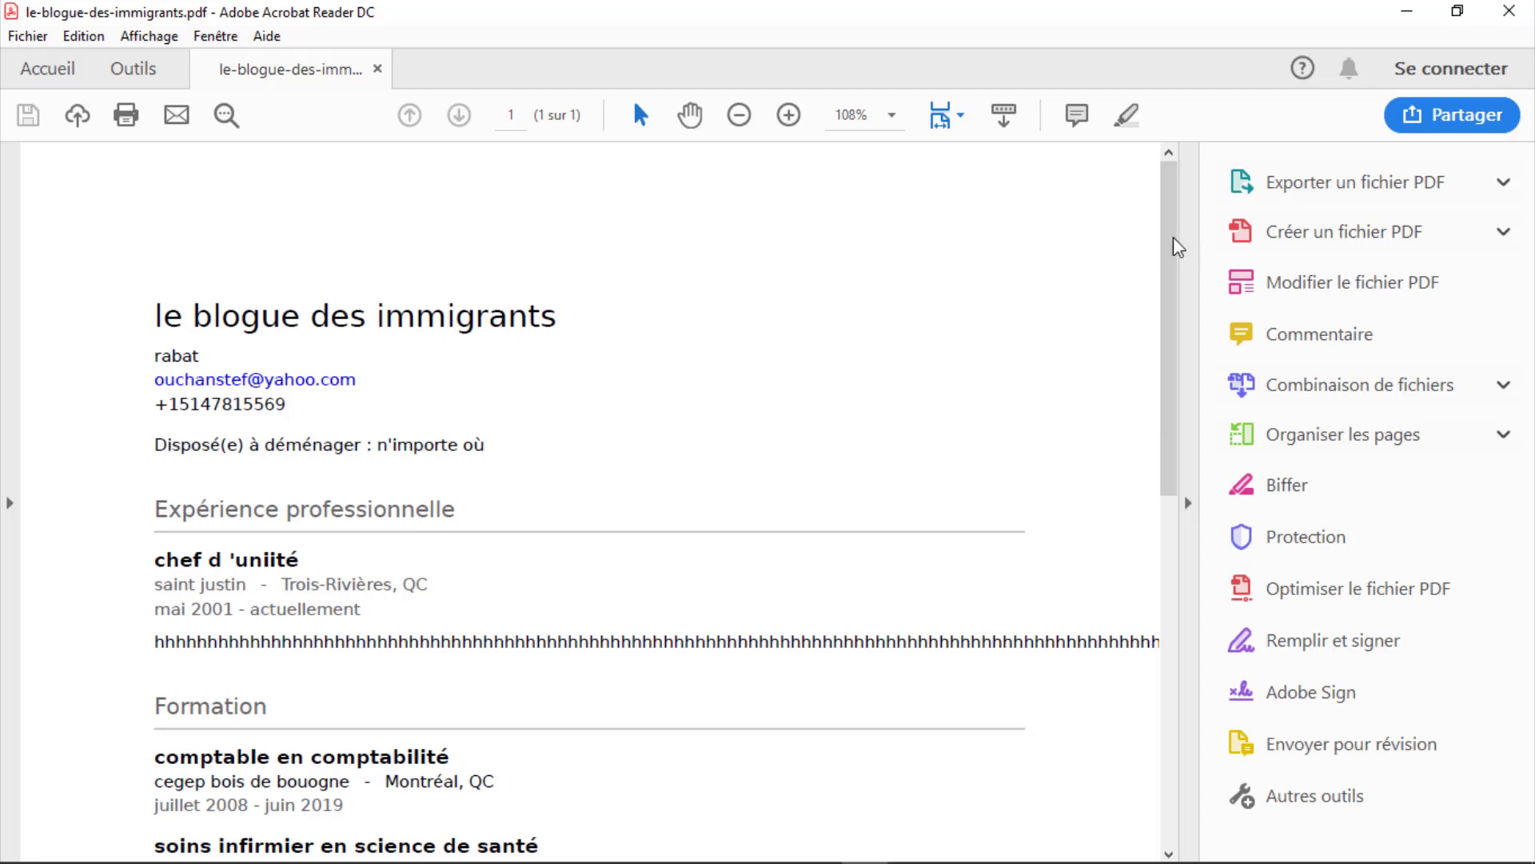
drag(1174, 246, 1164, 372)
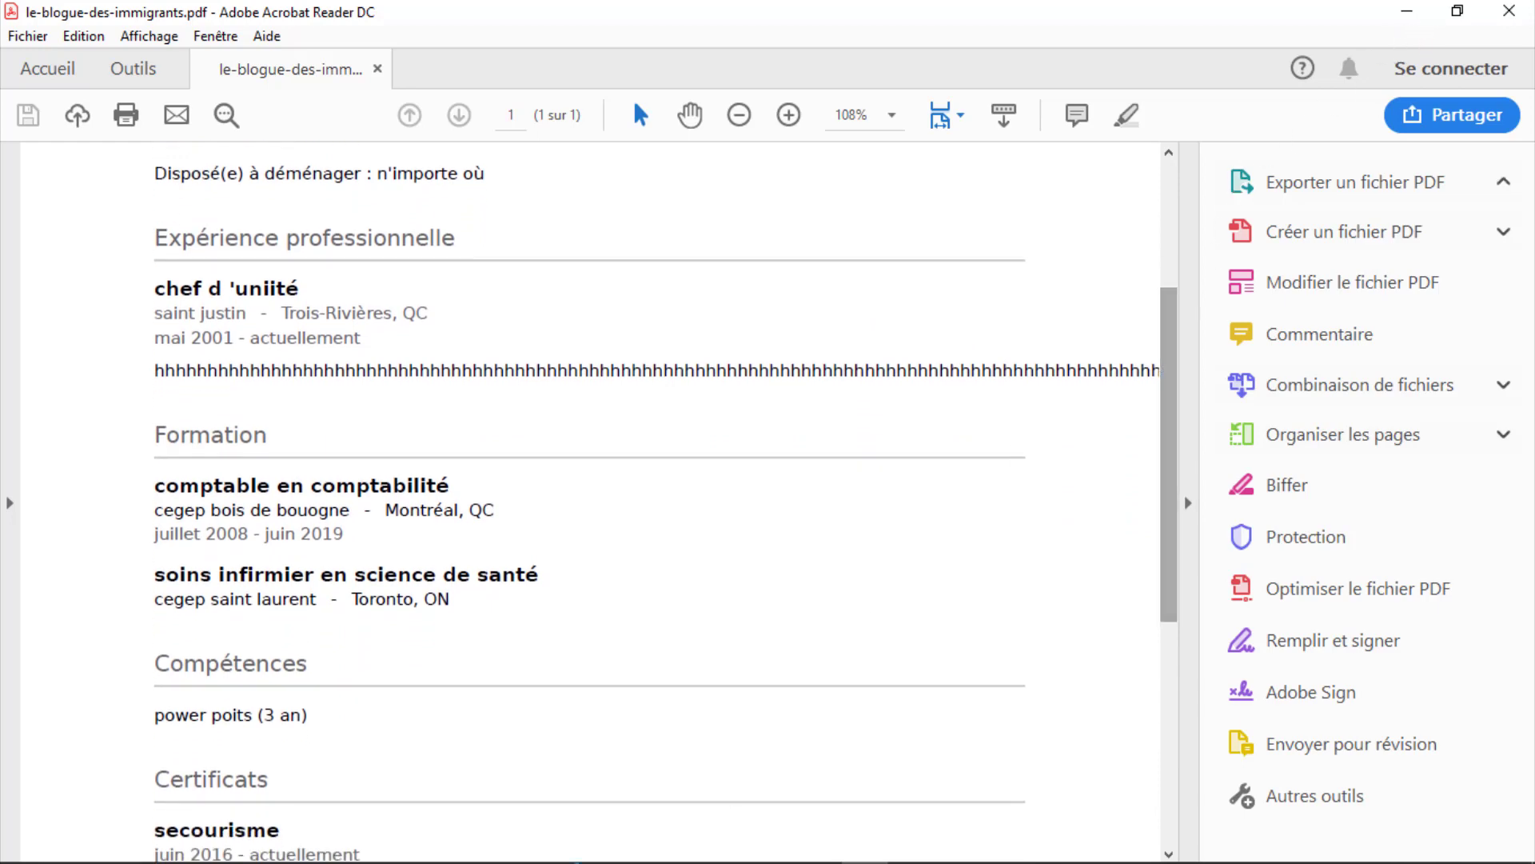
mouse_move(542, 856)
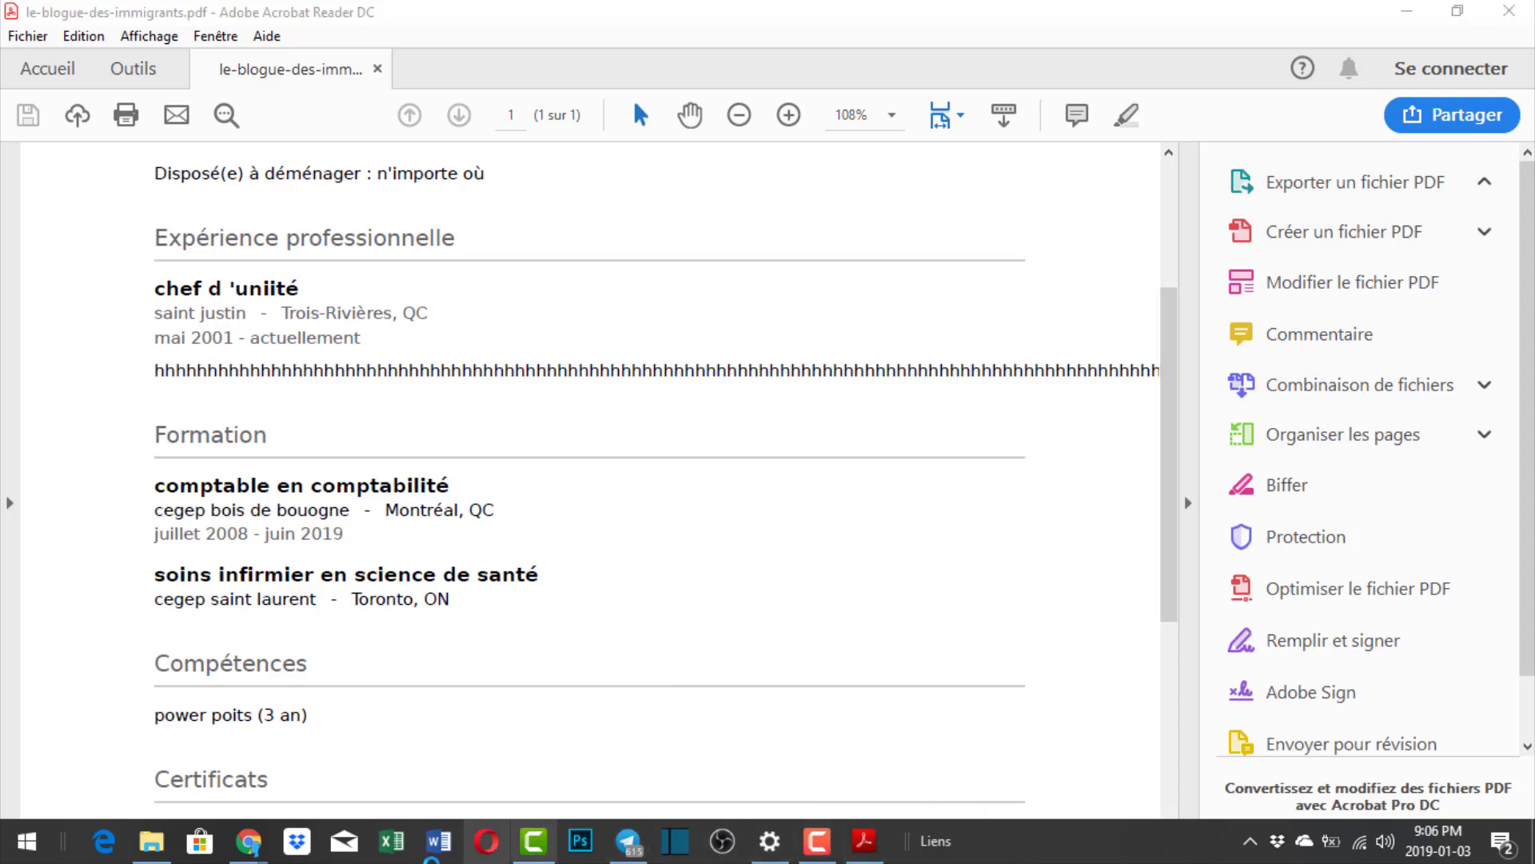
mouse_move(256, 854)
click(245, 763)
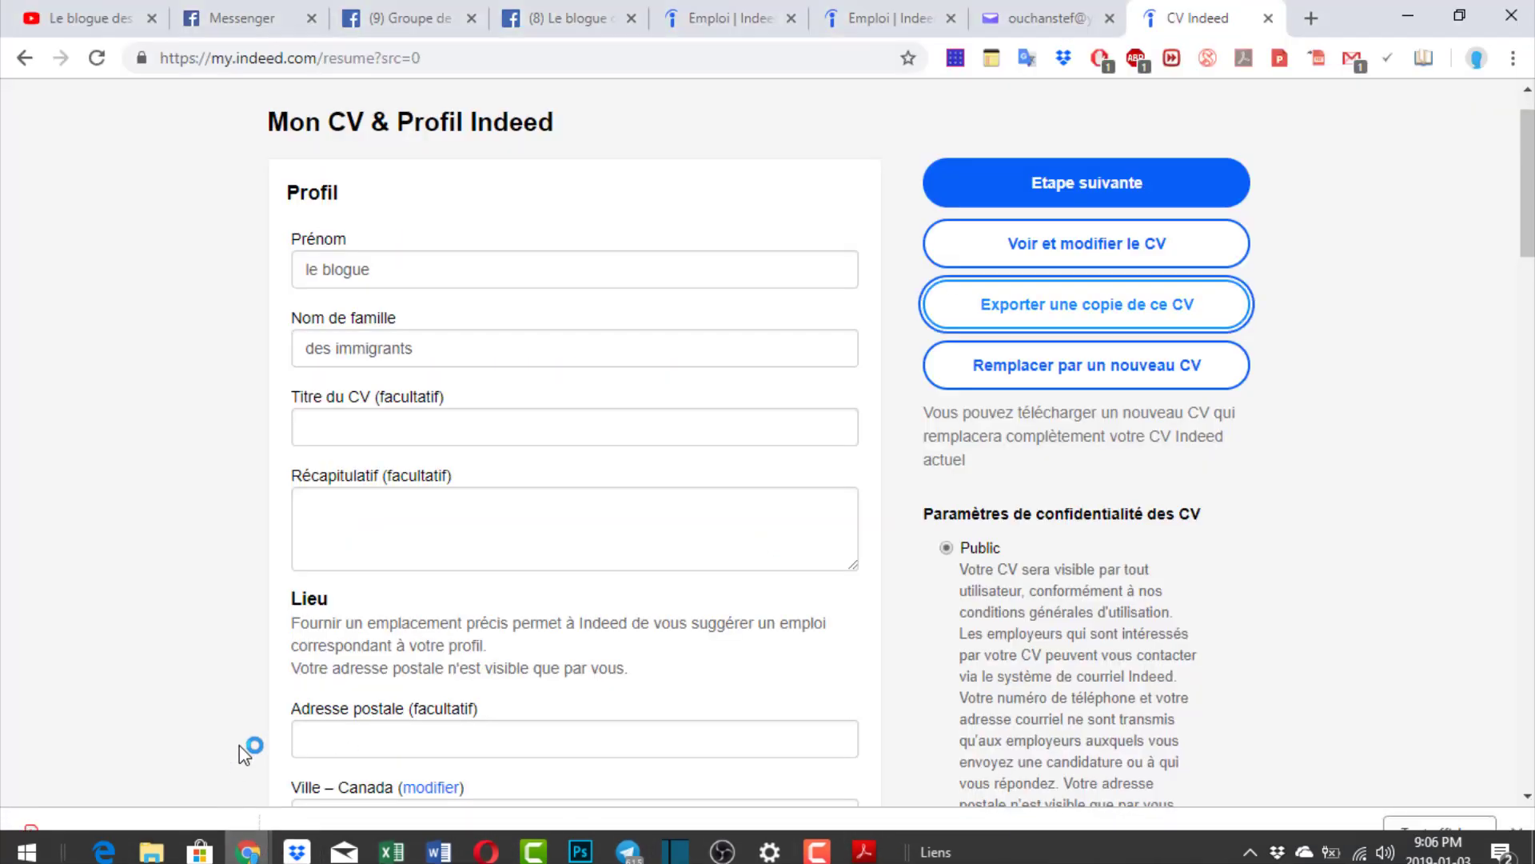